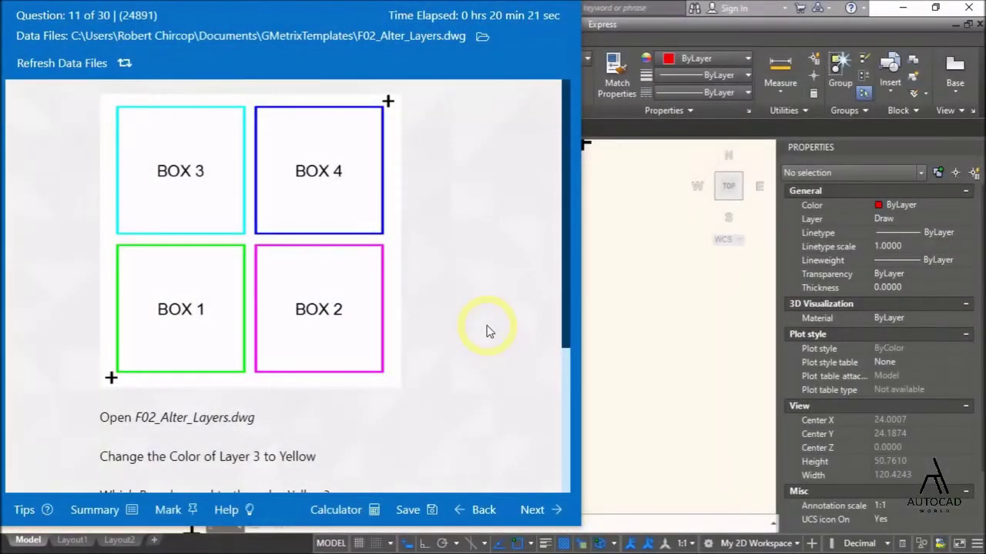
# Step: Switch to AutoCAD, bring up the F02_Alter_Layers.dwg drawing and turn off its grid display
pyautogui.hotkey('alt', 'Tab')
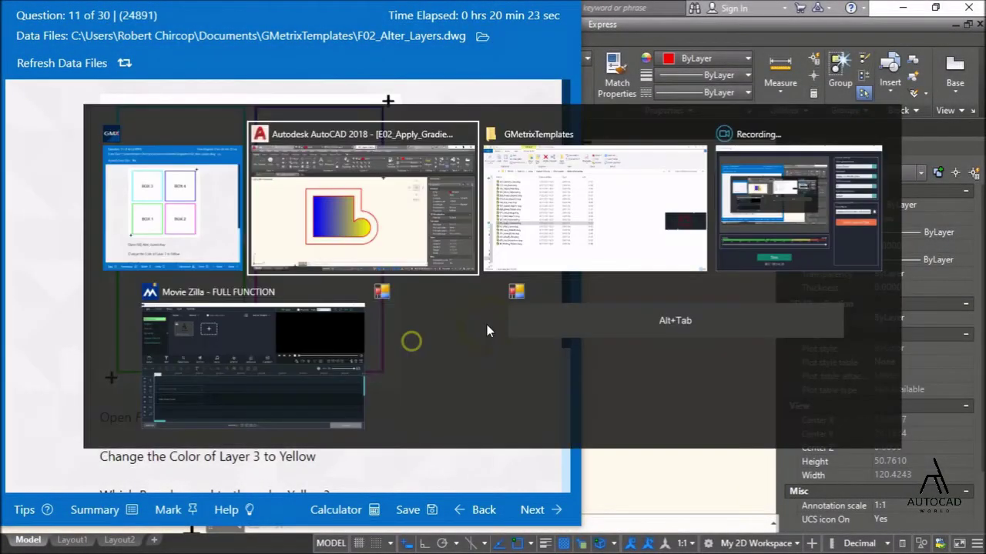
pyautogui.hotkey('ctrl', 'Tab')
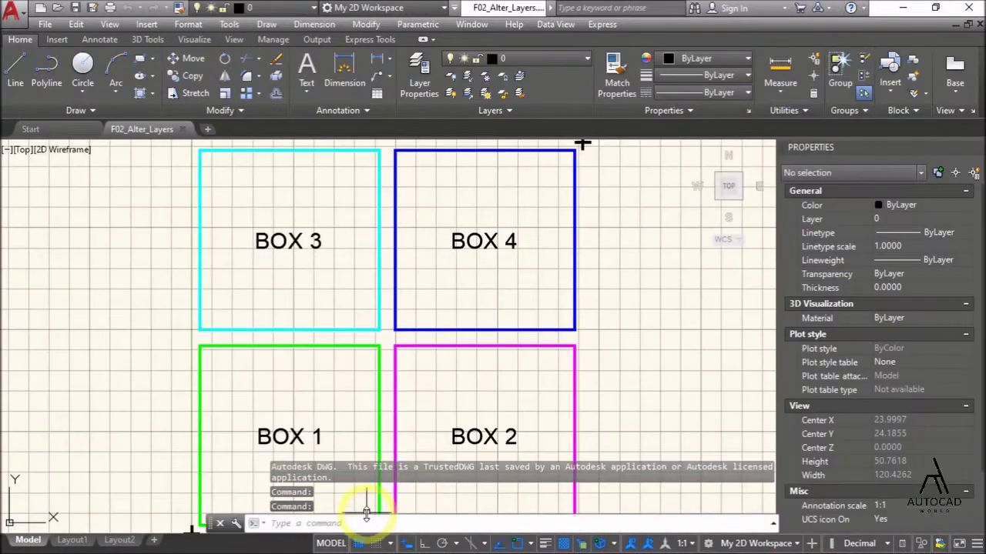
pyautogui.click(360, 544)
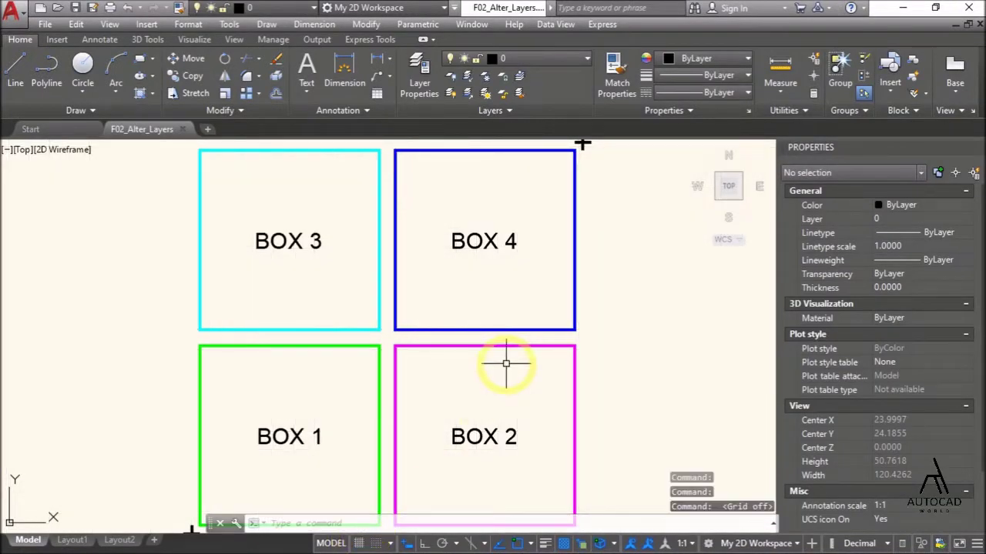
# Step: Check the question 11 task in GMetrix, and set the color of Layer 3 to yellow in the AutoCAD drawing
pyautogui.hotkey('alt', 'Tab')
pyautogui.hotkey('alt', 'Tab')
pyautogui.scroll(-1, 500, 370)
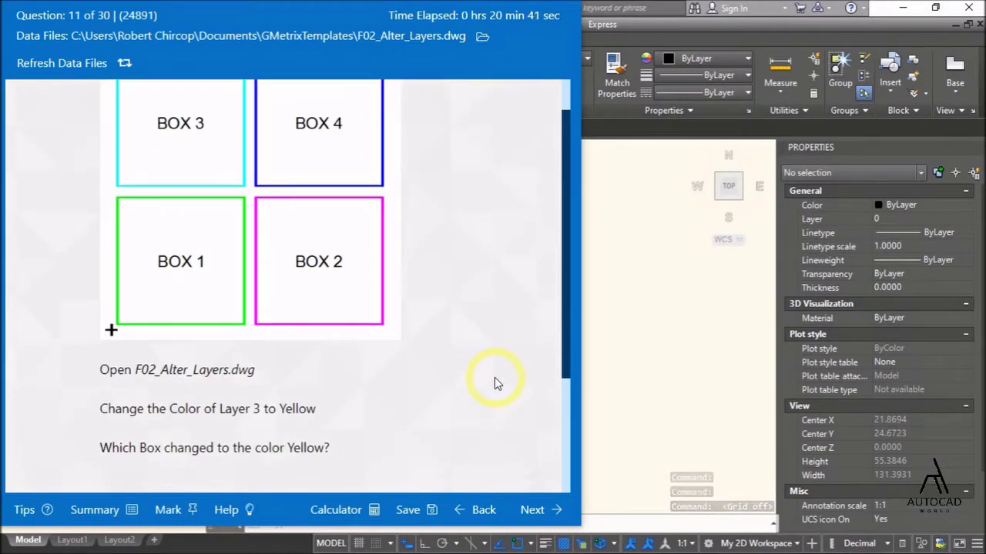
pyautogui.scroll(1, 495, 377)
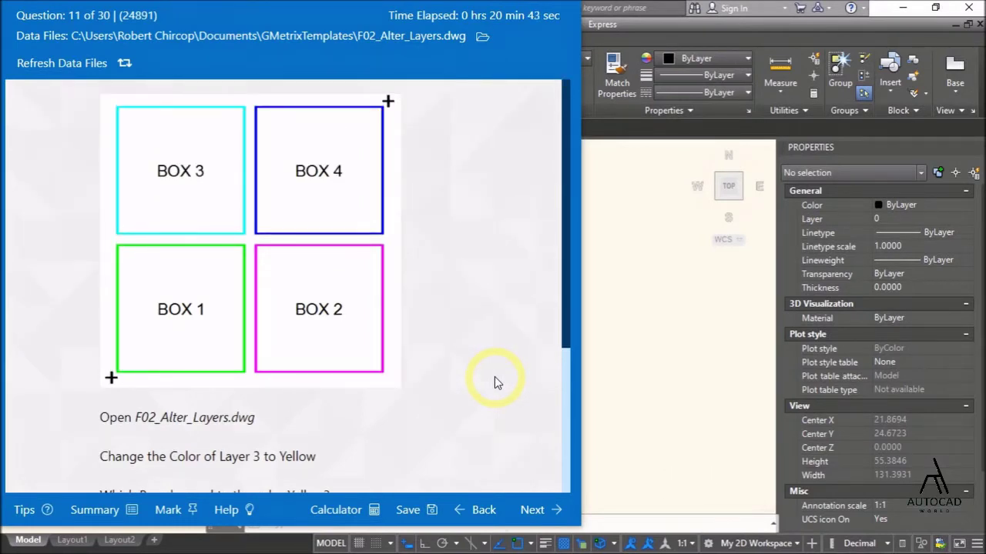
pyautogui.hotkey('alt', 'Tab')
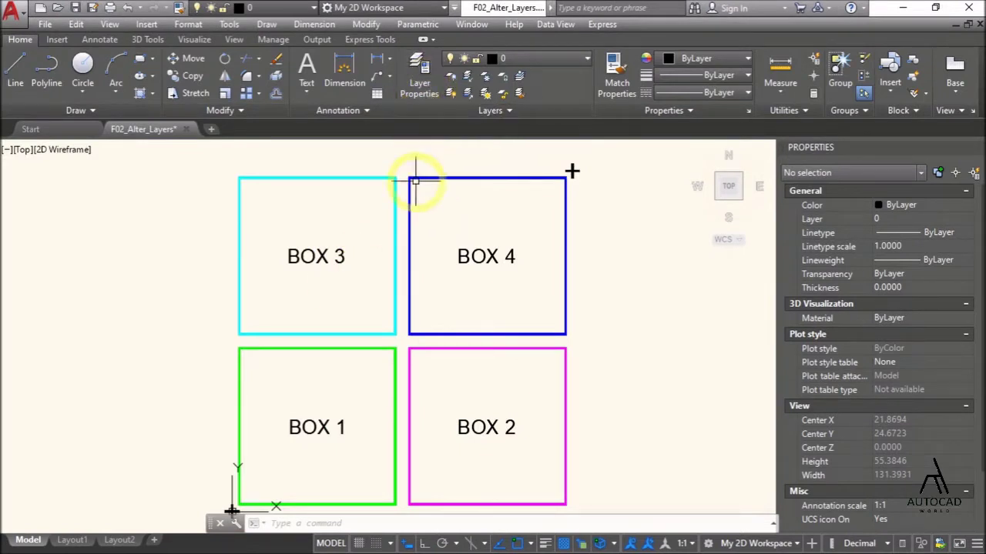
pyautogui.write('la')
pyautogui.press('Return')
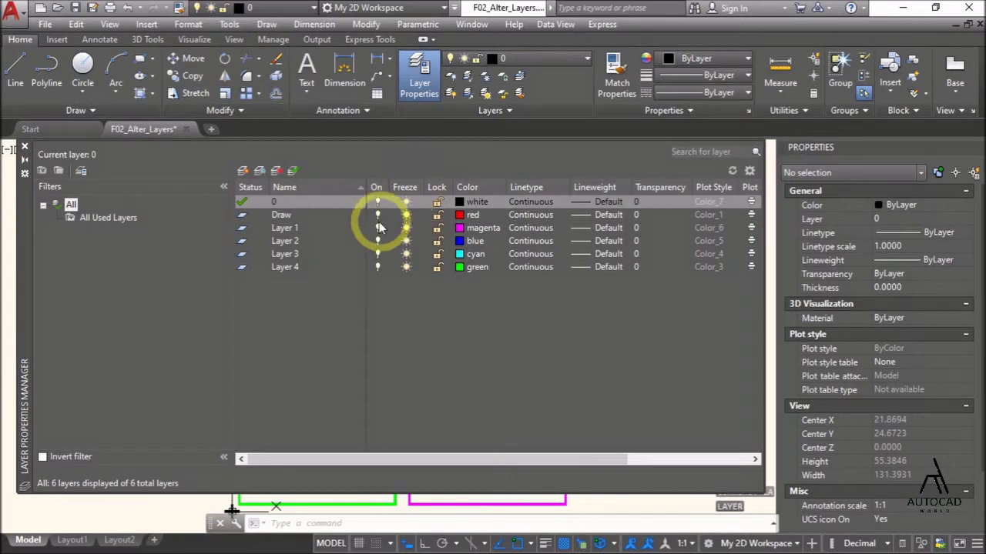
pyautogui.click(326, 254)
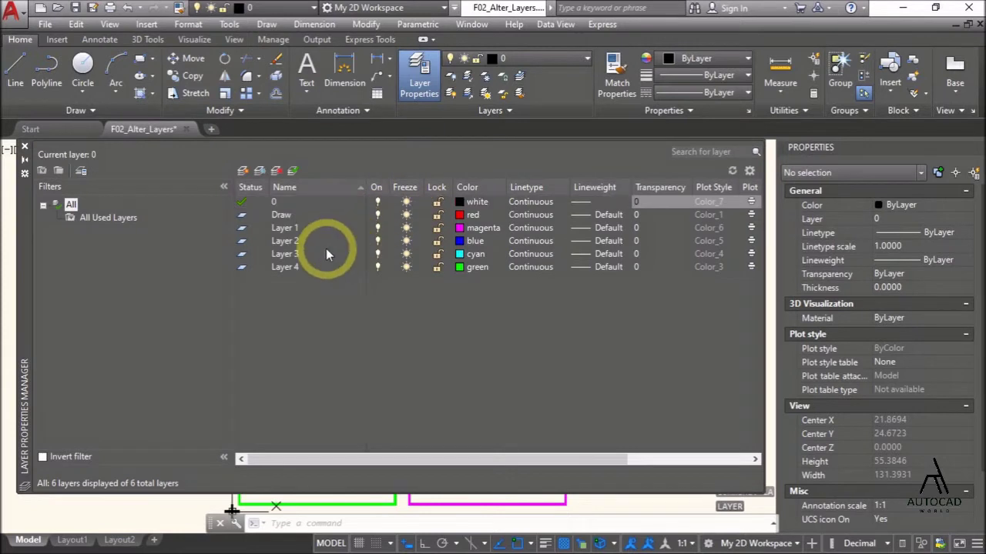
pyautogui.click(461, 258)
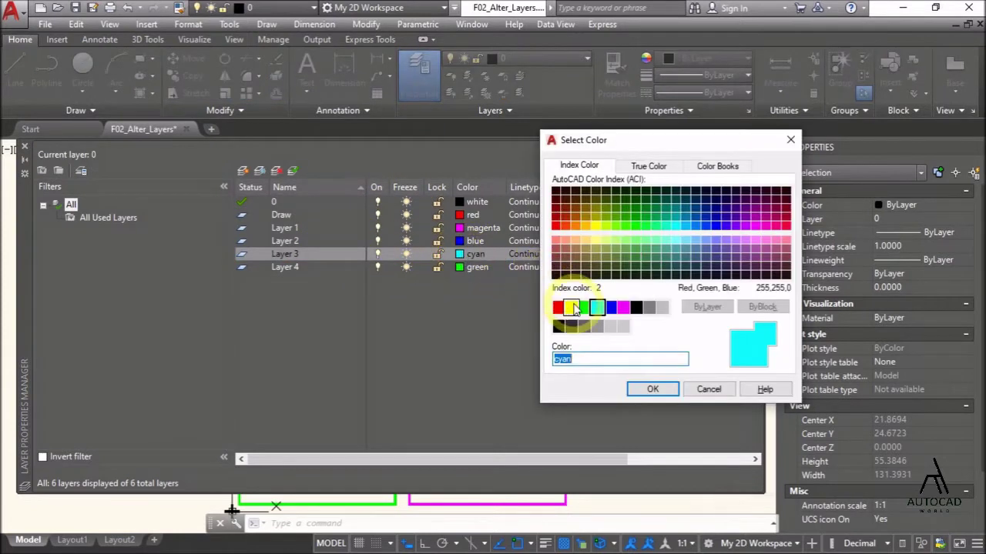
pyautogui.click(570, 307)
pyautogui.click(651, 390)
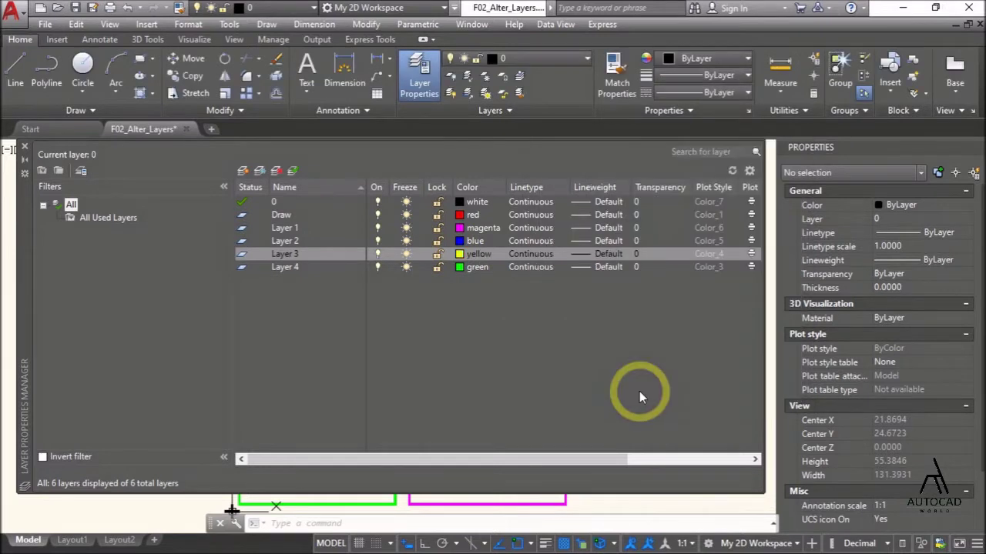
pyautogui.click(26, 147)
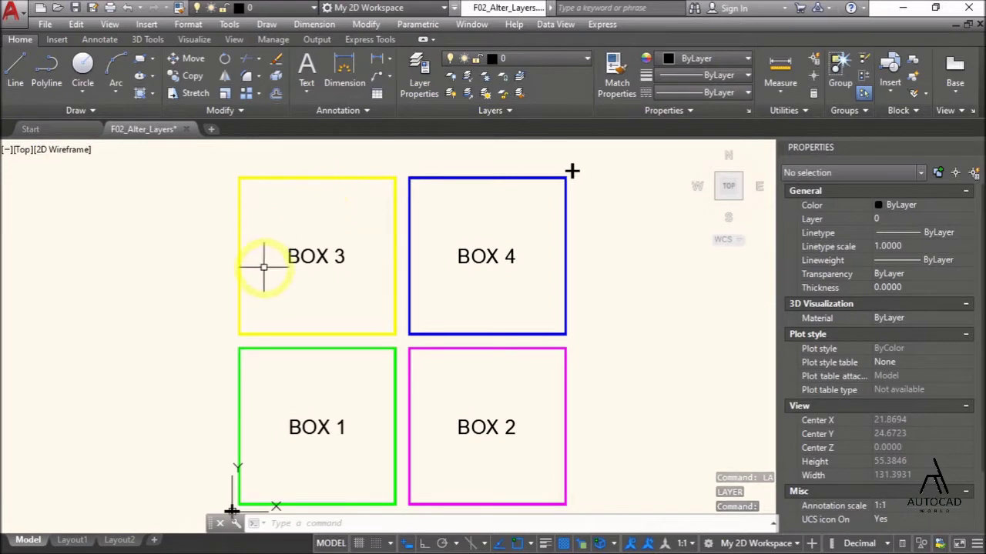
# Step: Answer question 11 in GMetrix with Box 3 and continue to question 12
pyautogui.hotkey('alt', 'Tab')
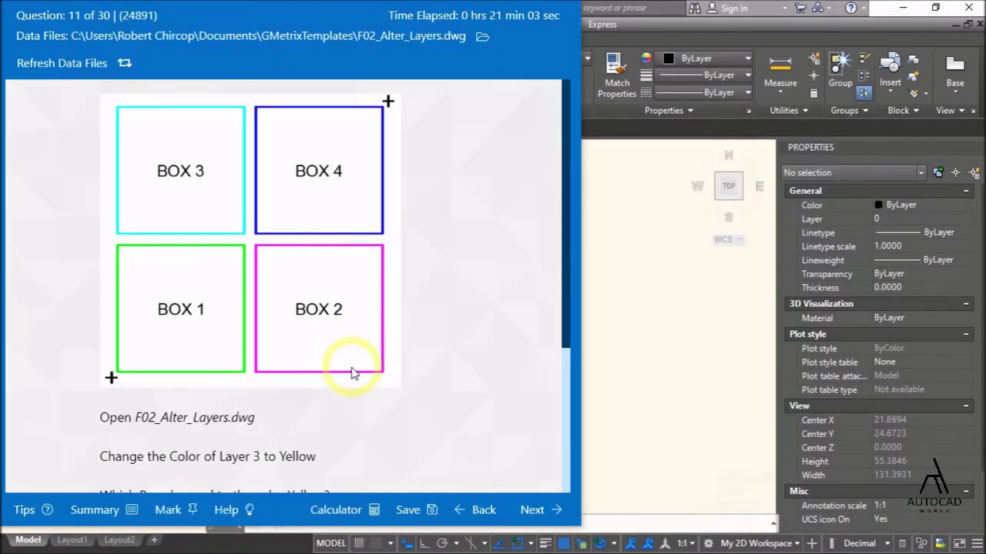
pyautogui.scroll(-2, 351, 372)
pyautogui.scroll(-2, 151, 333)
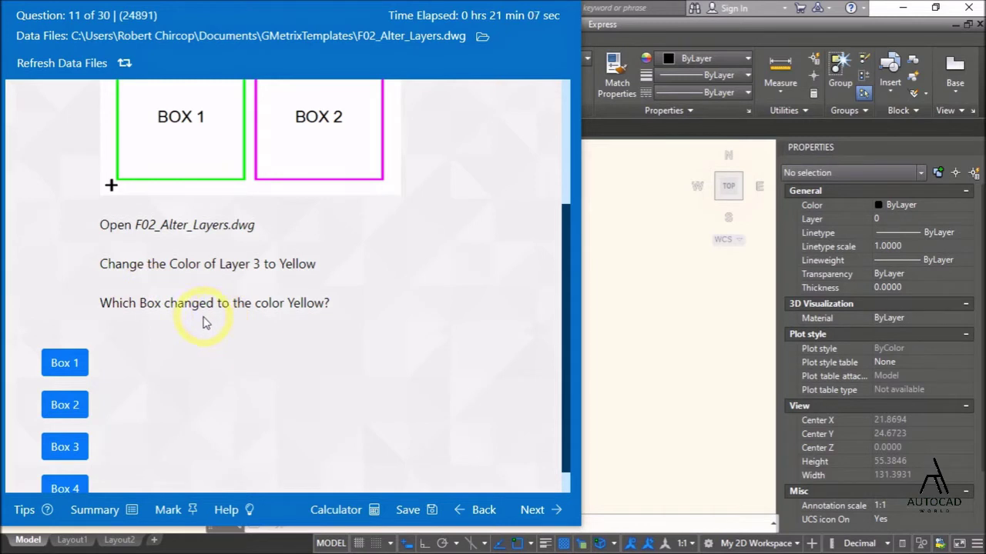
pyautogui.click(68, 445)
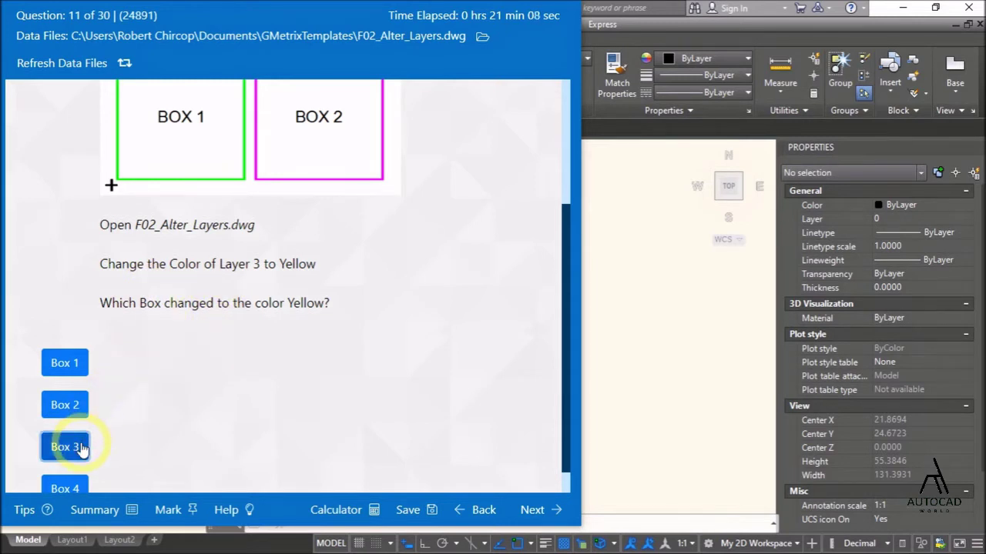
pyautogui.click(533, 511)
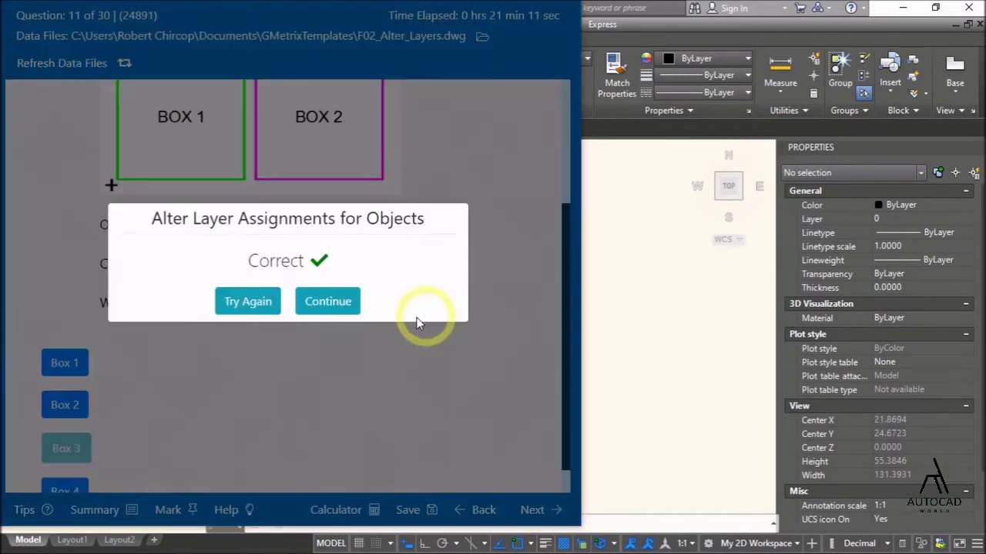
pyautogui.click(336, 306)
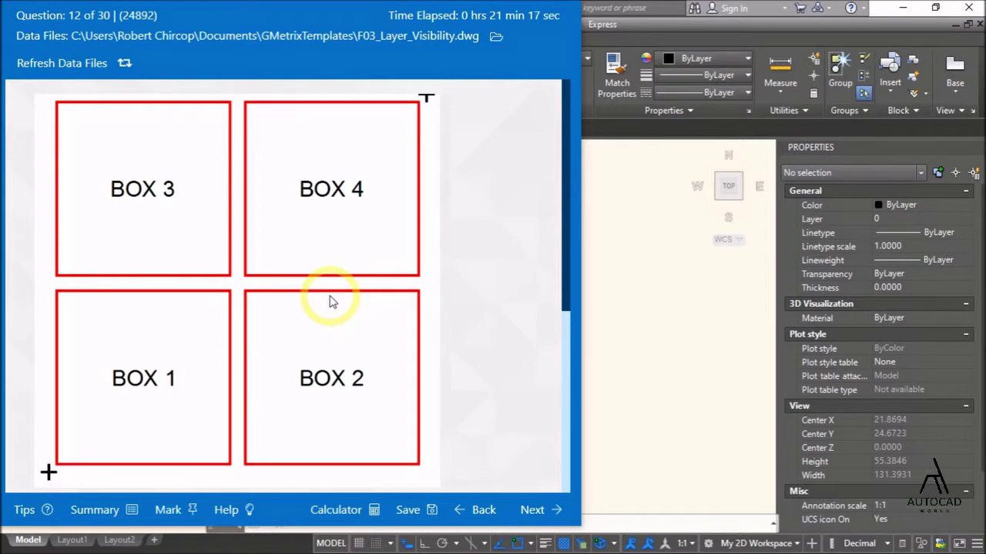
# Step: Read the question 12 task, and close the F02_Alter_Layers drawing in AutoCAD without saving changes
pyautogui.scroll(-3, 329, 302)
pyautogui.scroll(1, 338, 379)
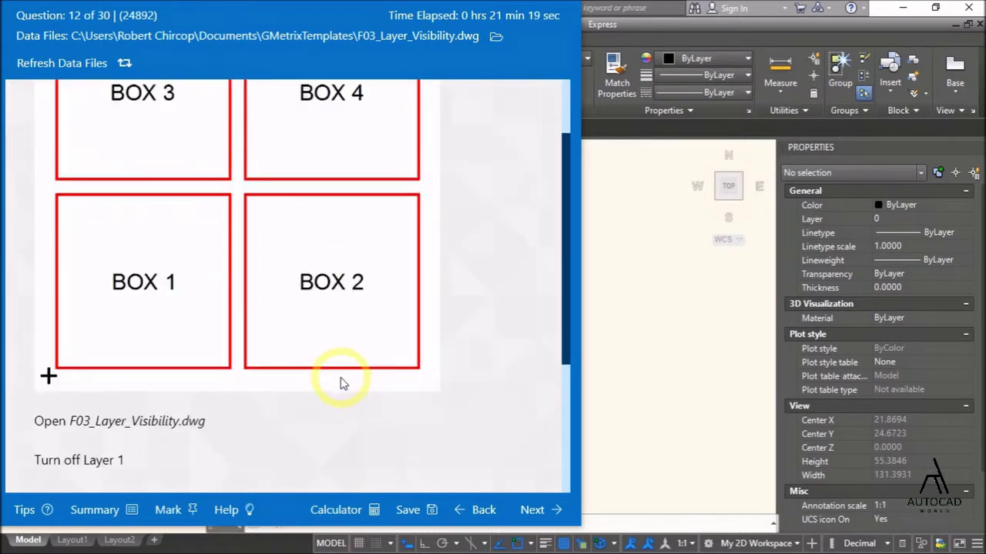
pyautogui.scroll(-1, 346, 383)
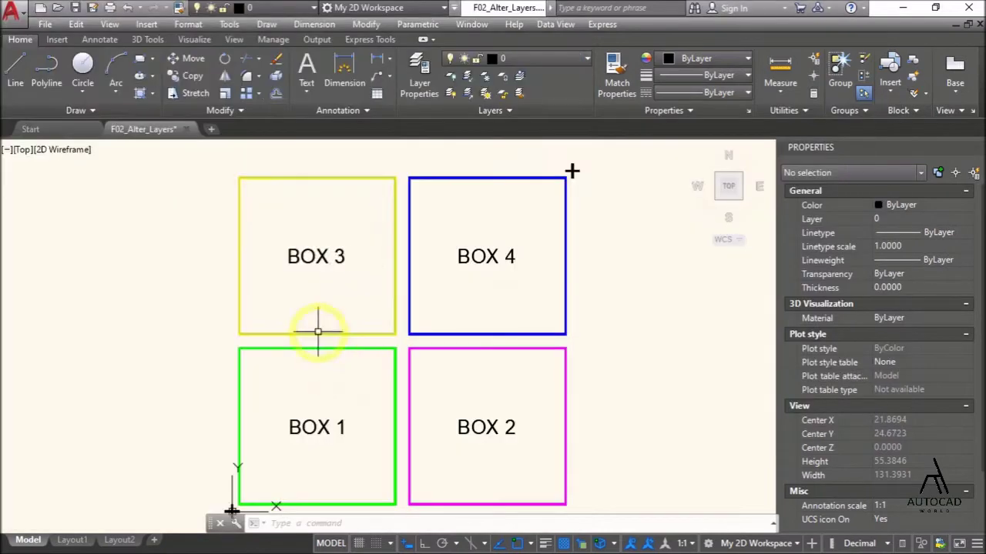
pyautogui.press('Escape')
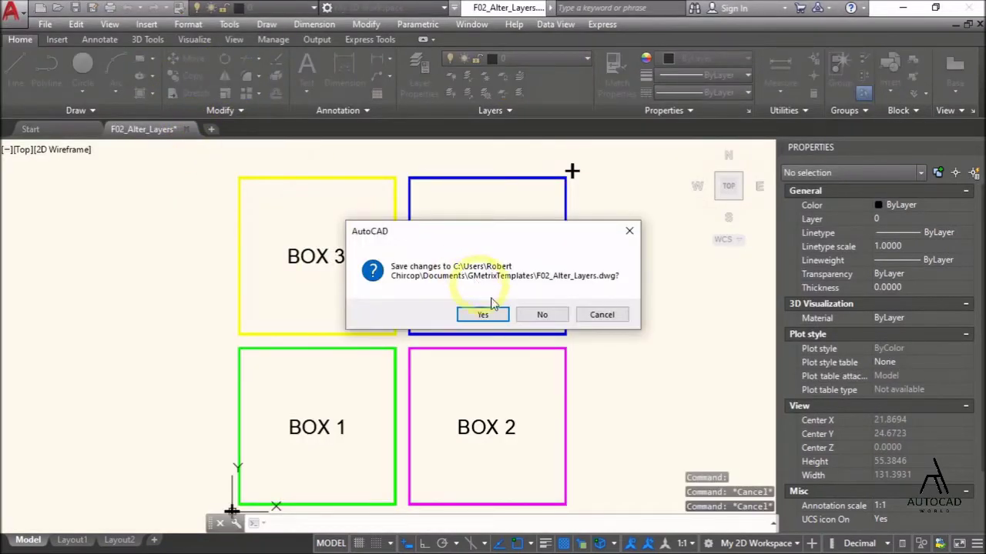
pyautogui.click(533, 314)
# Step: Open F03_Layer_Visibility.dwg from the GMetrixTemplates folder in AutoCAD and turn off its grid display
pyautogui.hotkey('alt', 'Tab')
pyautogui.click(569, 269)
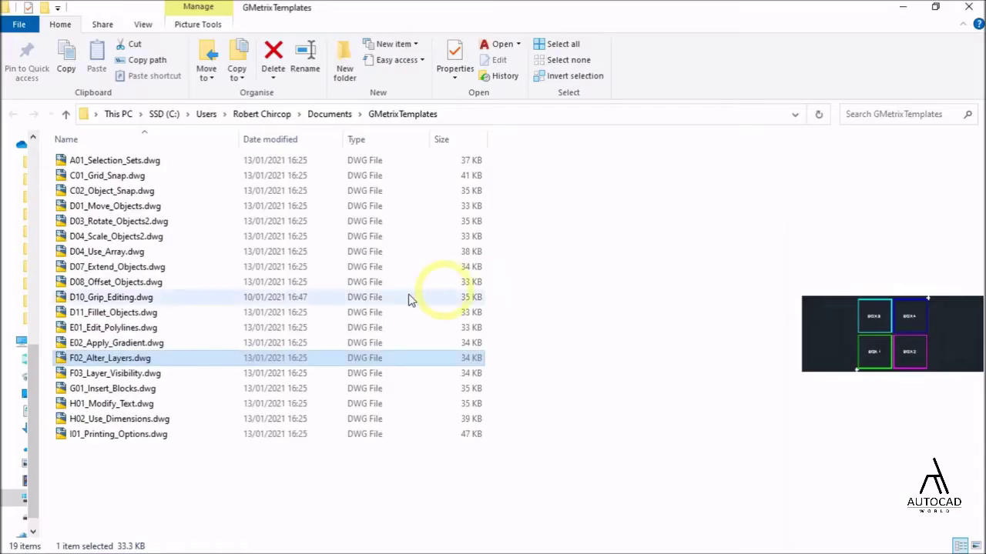
pyautogui.click(146, 375)
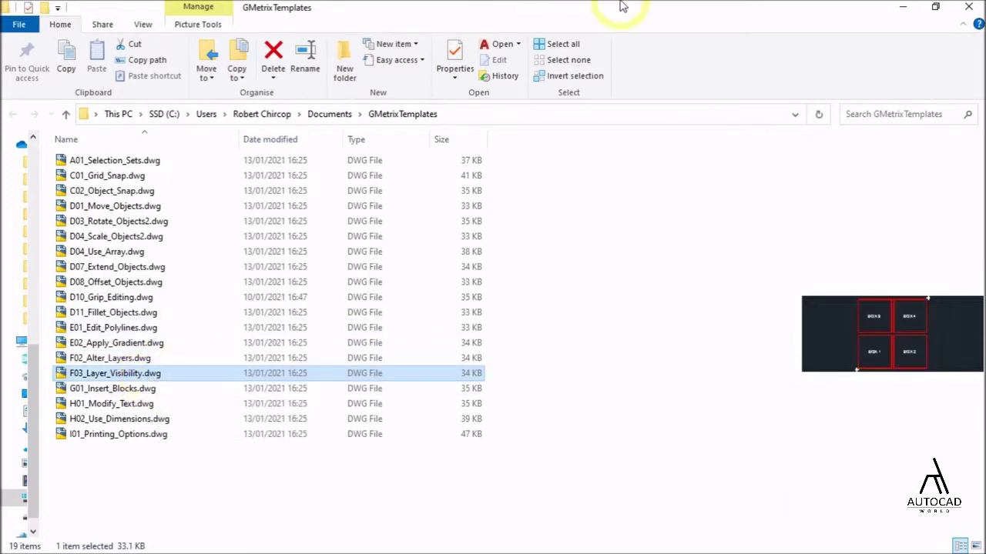
pyautogui.click(492, 46)
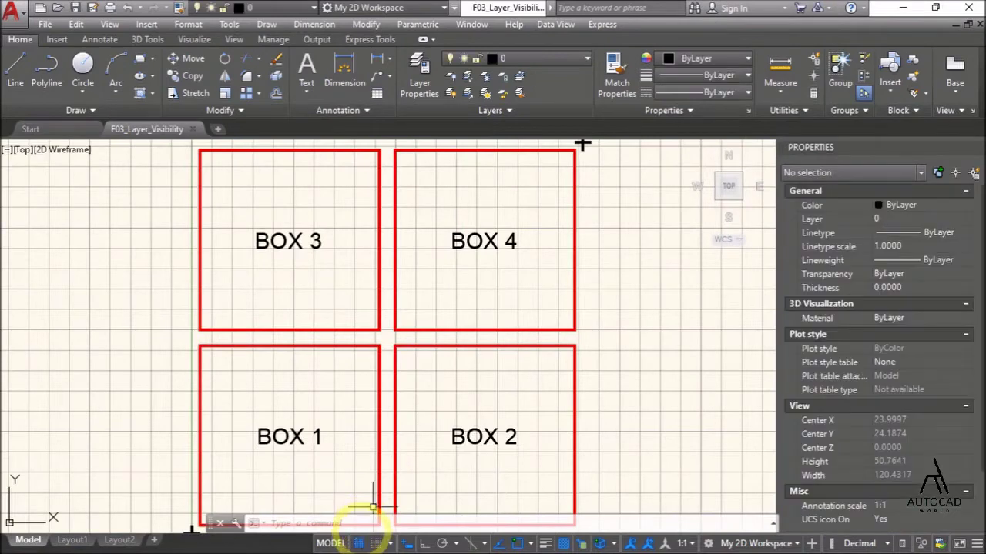
pyautogui.click(360, 543)
# Step: Check the question 12 instructions in GMetrix, and turn off Layer 1 in the AutoCAD drawing
pyautogui.hotkey('alt', 'Tab')
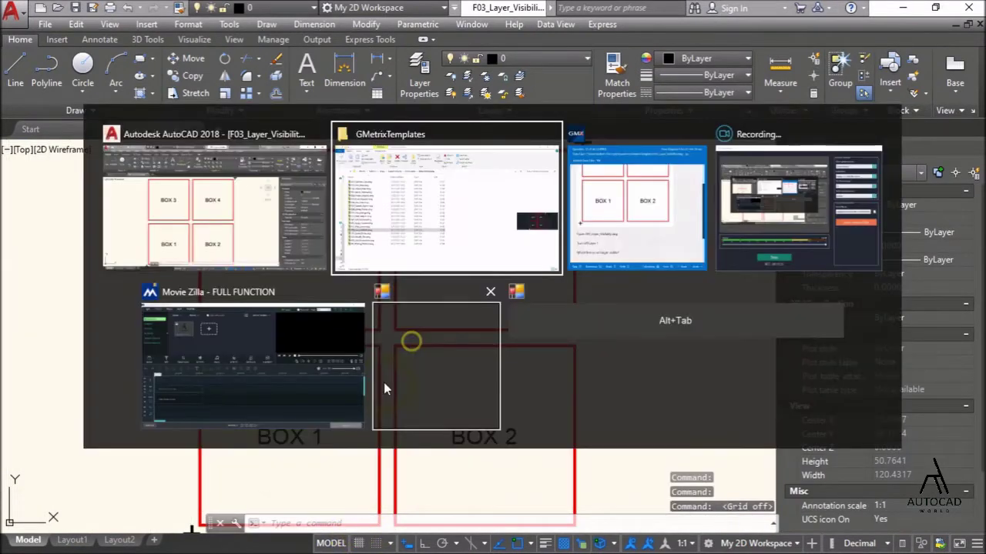
pyautogui.scroll(-1, 384, 389)
pyautogui.scroll(-1, 383, 389)
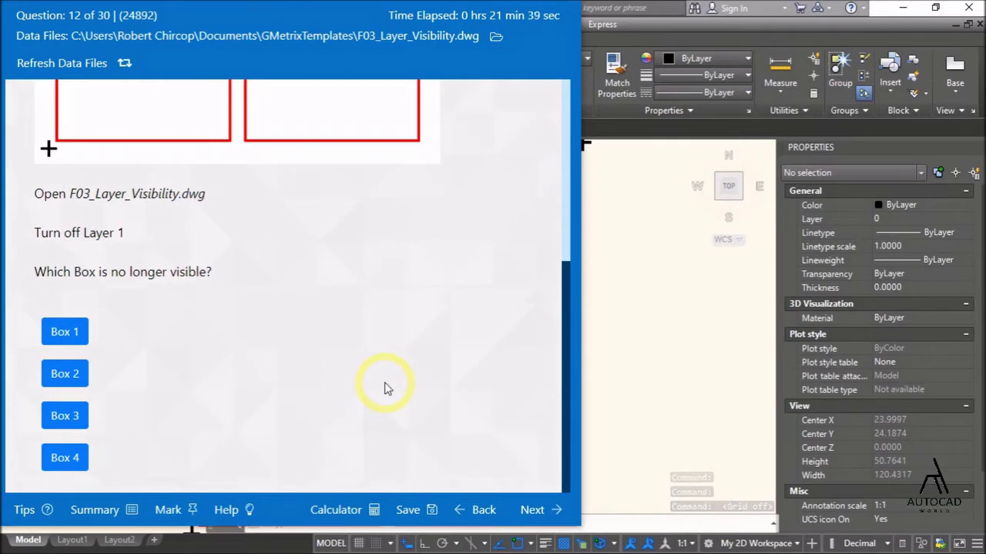
pyautogui.hotkey('alt', 'Tab')
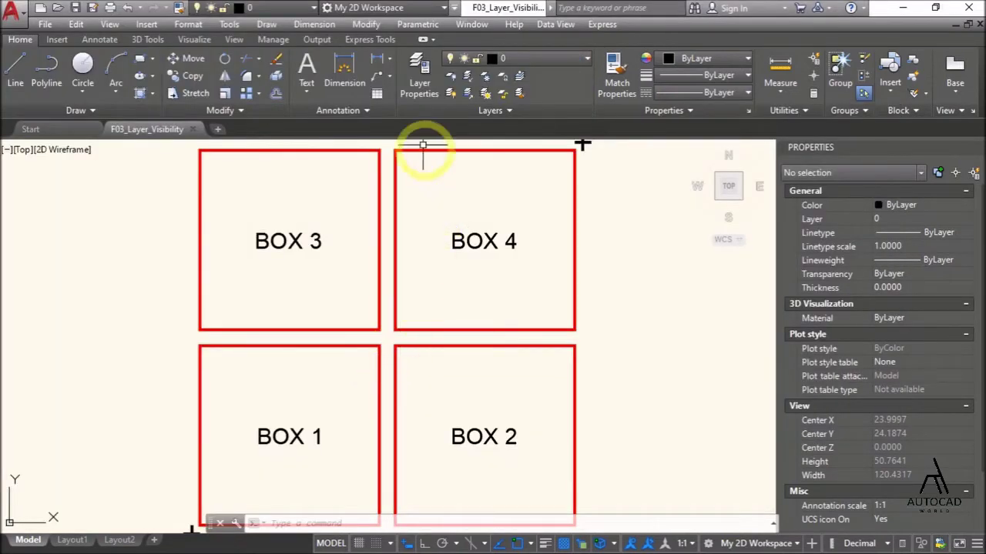
pyautogui.click(433, 96)
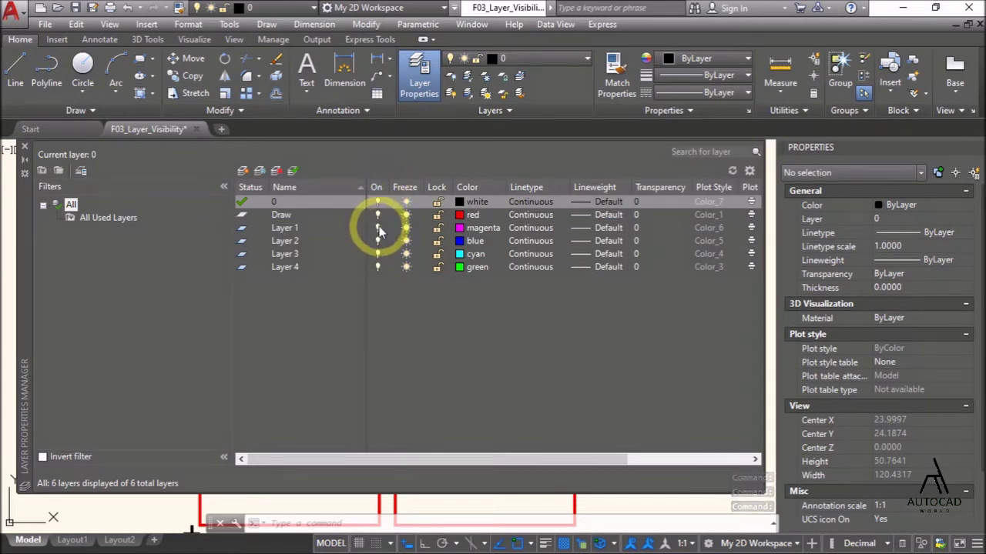
pyautogui.click(377, 228)
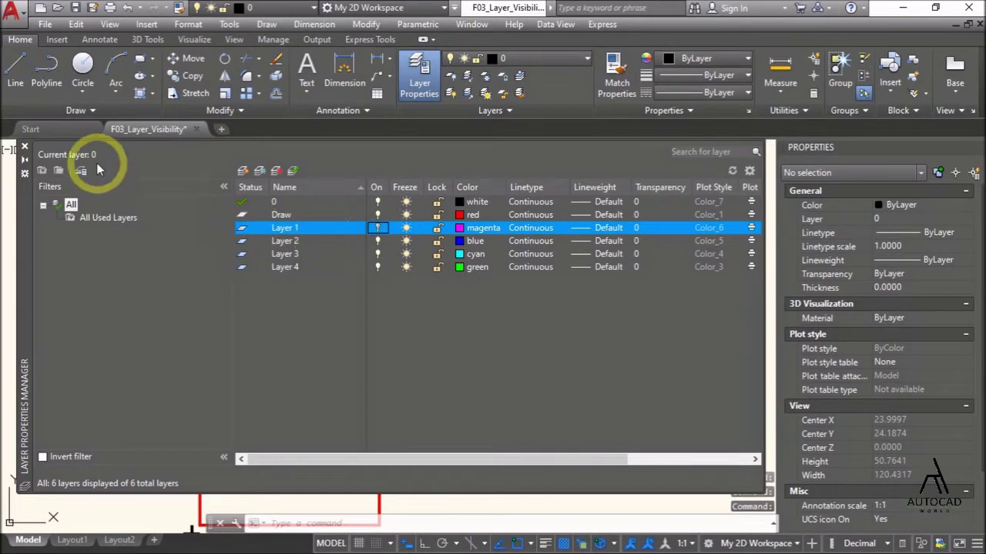
pyautogui.click(24, 145)
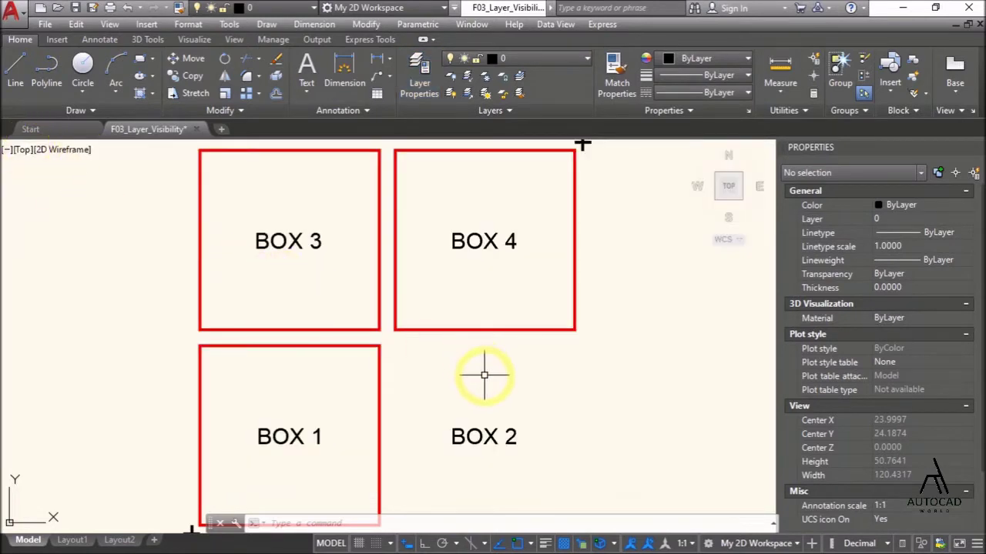
pyautogui.scroll(-1, 443, 416)
# Step: Answer question 12 in GMetrix with Box 2 and continue to question 13
pyautogui.hotkey('alt', 'Tab')
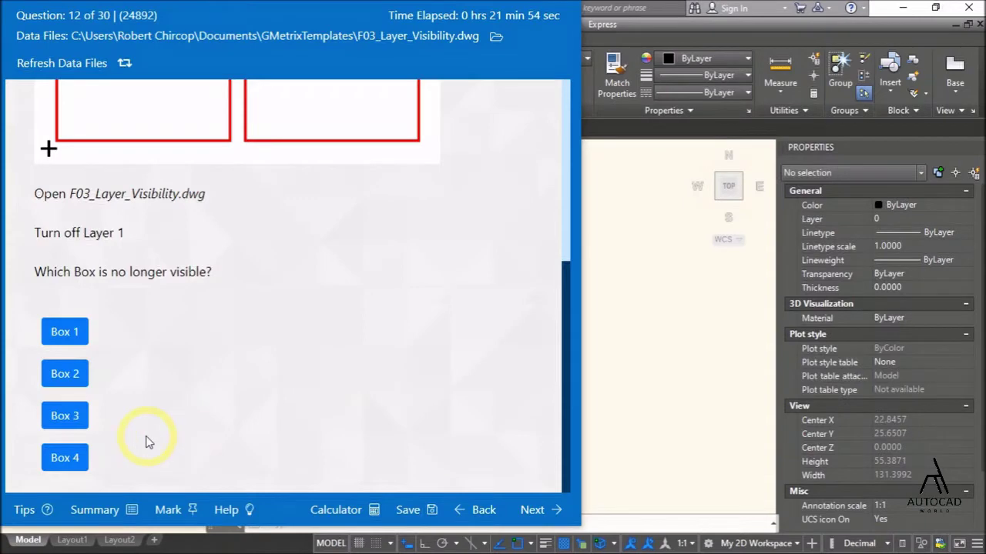
pyautogui.click(65, 375)
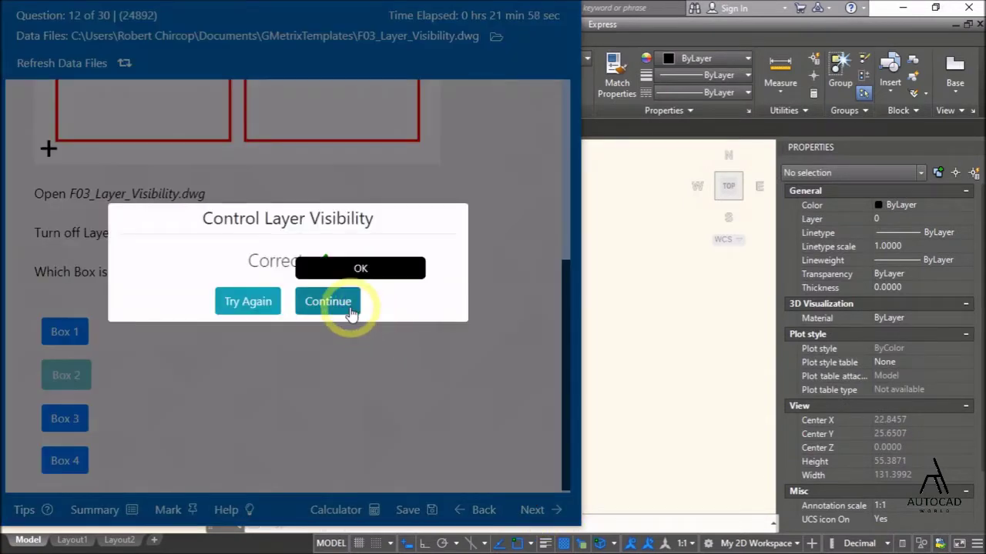
pyautogui.click(343, 305)
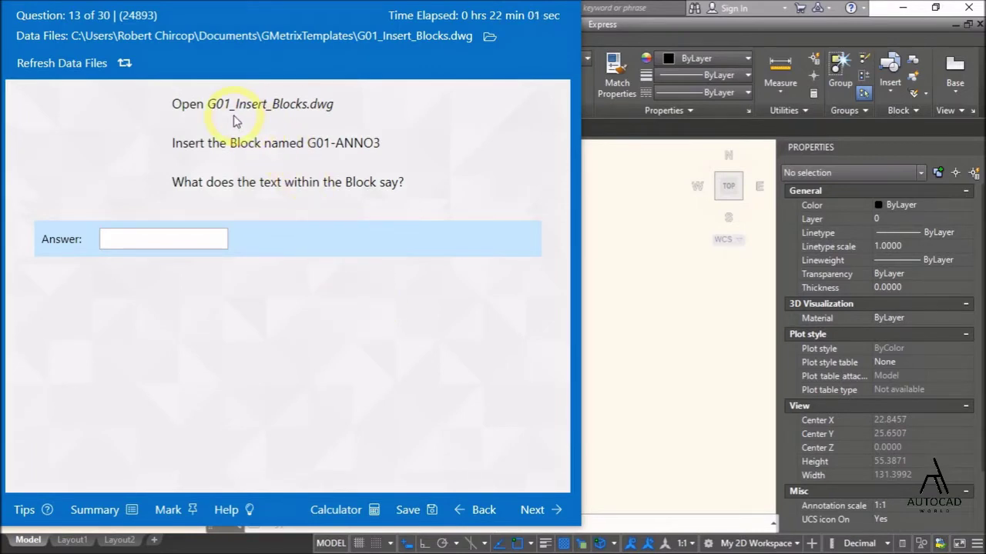
# Step: Return to AutoCAD and close the F03_Layer_Visibility drawing without saving changes
pyautogui.hotkey('alt', 'Tab')
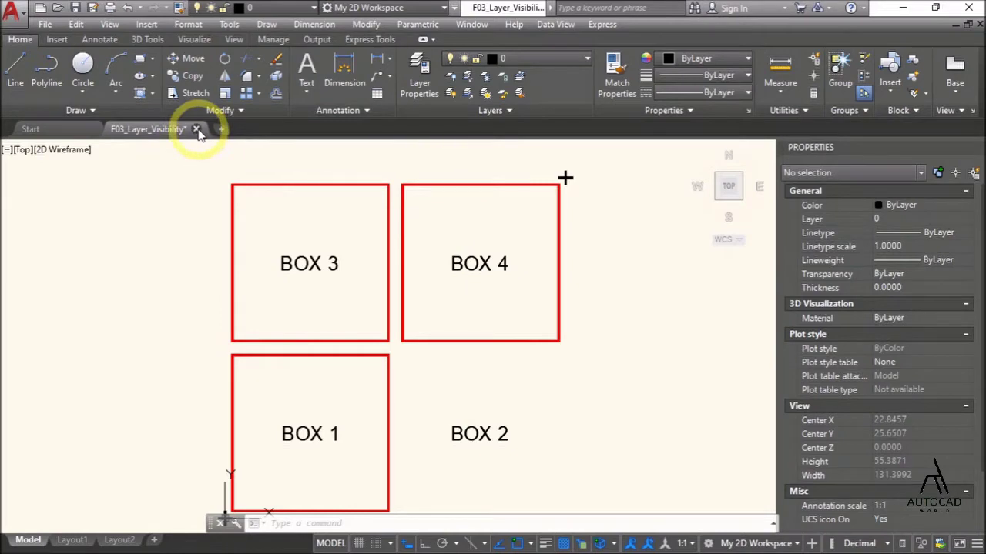
pyautogui.click(196, 129)
pyautogui.click(519, 321)
# Step: Open G01_Insert_Blocks.dwg from the GMetrixTemplates folder in AutoCAD
pyautogui.hotkey('alt', 'Tab')
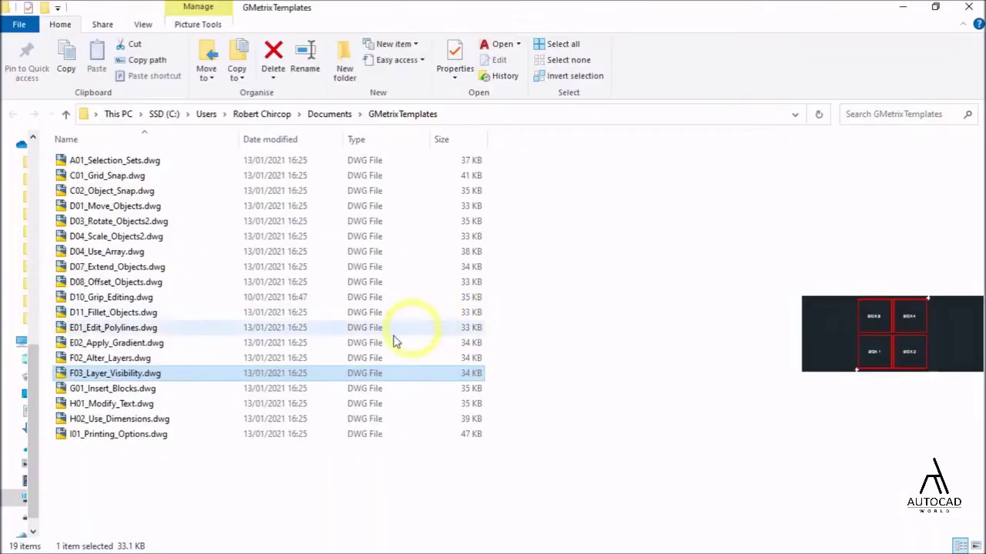
pyautogui.click(154, 389)
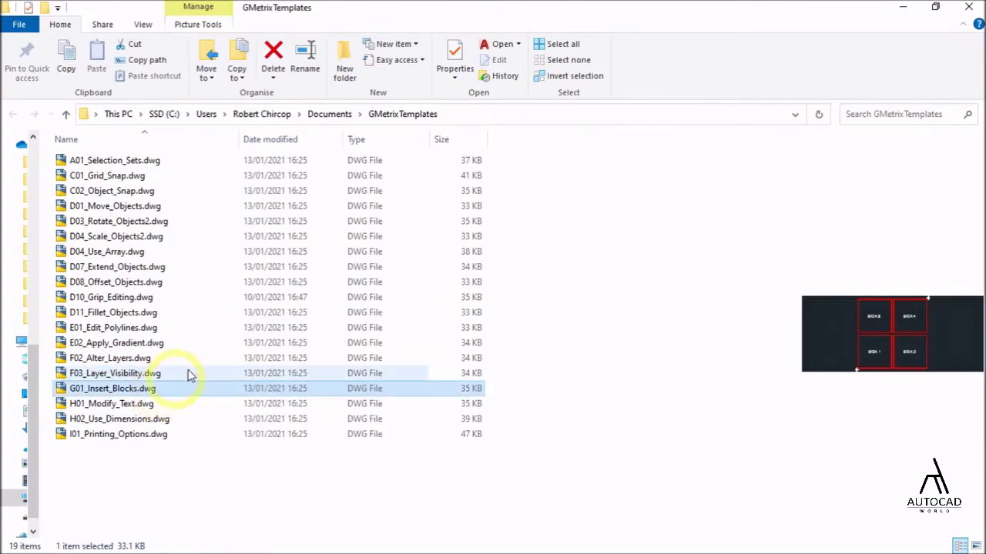
pyautogui.click(501, 47)
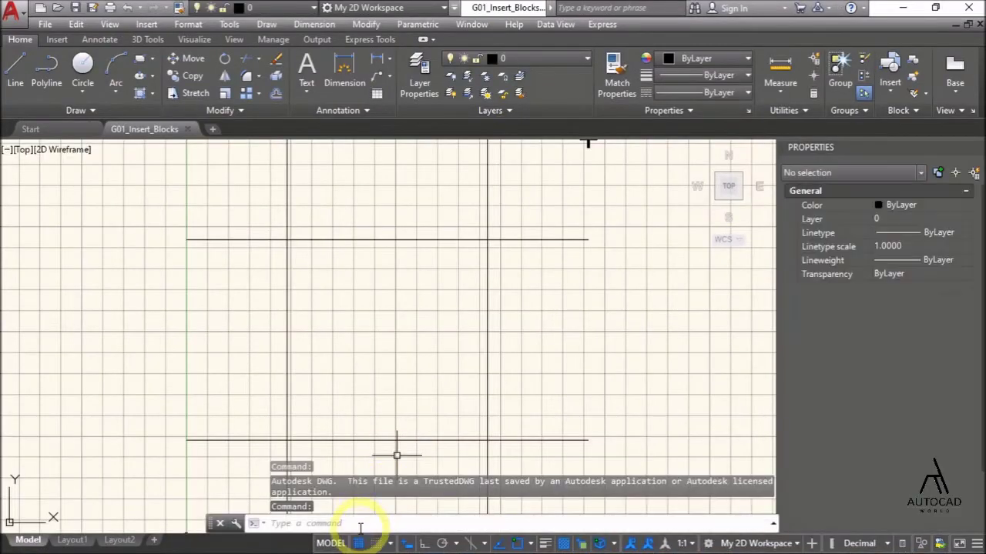
# Step: Turn off the grid display in the G01_Insert_Blocks drawing, and check the question 13 instructions in GMetrix
pyautogui.click(360, 544)
pyautogui.scroll(-3, 419, 393)
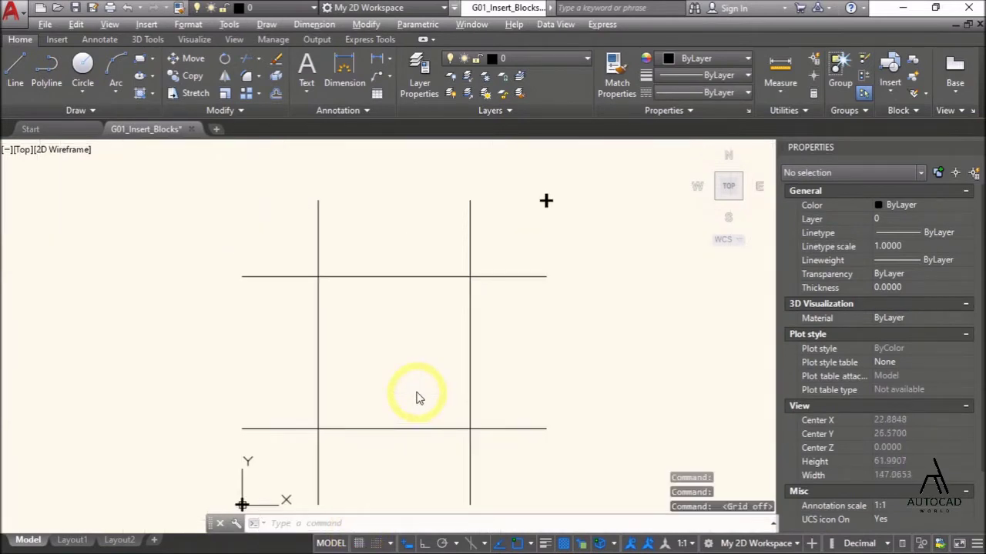
pyautogui.hotkey('alt', 'Tab')
pyautogui.hotkey('alt', 'Tab')
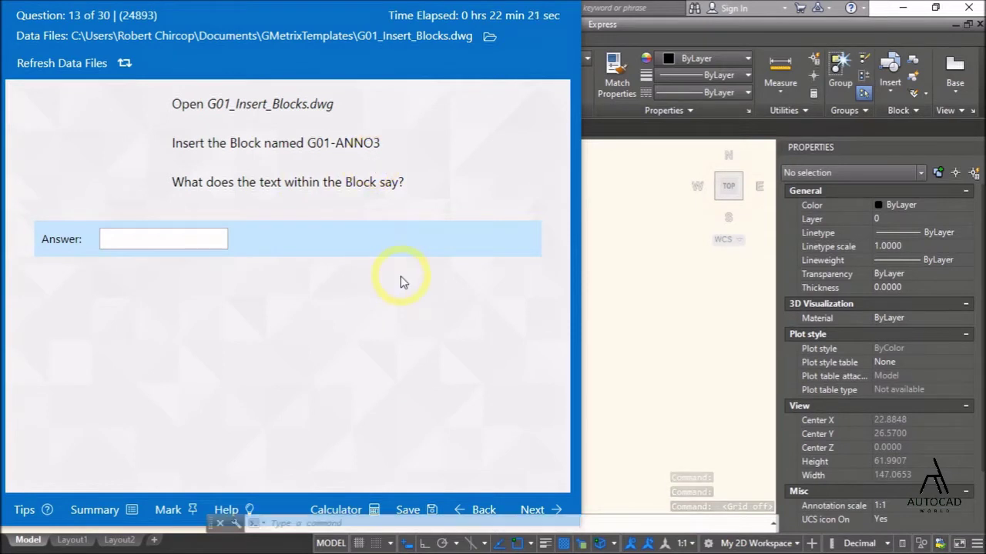
# Step: Return to AutoCAD and insert the G01-ANNO3 block at the lower-left intersection of the crossing lines
pyautogui.hotkey('alt', 'Tab')
pyautogui.write('i')
pyautogui.press('Return')
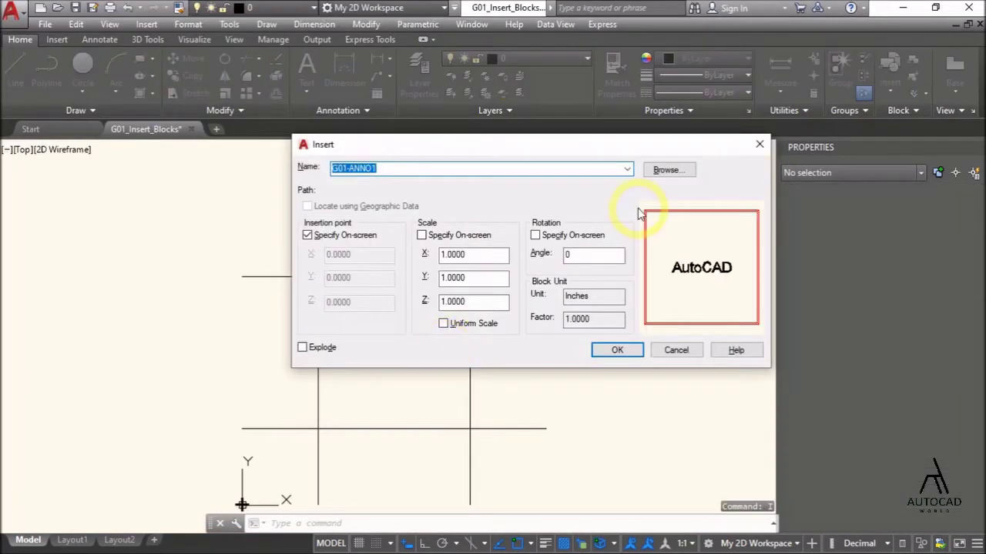
pyautogui.click(628, 170)
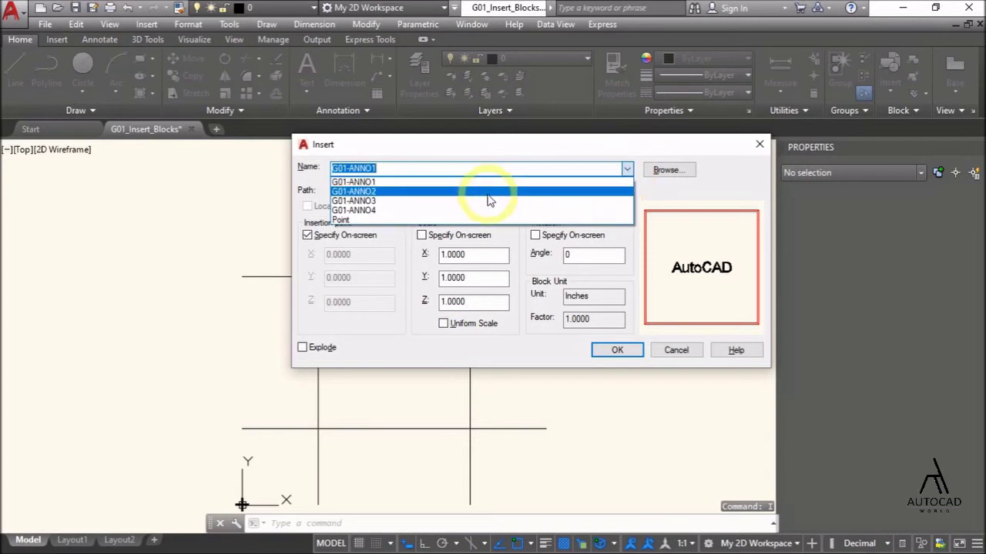
pyautogui.click(487, 201)
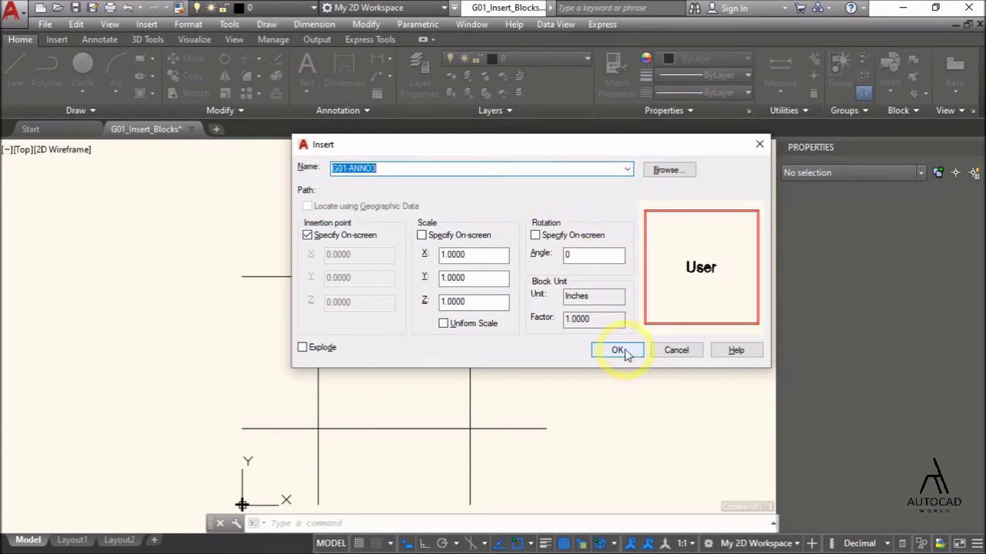
pyautogui.click(621, 351)
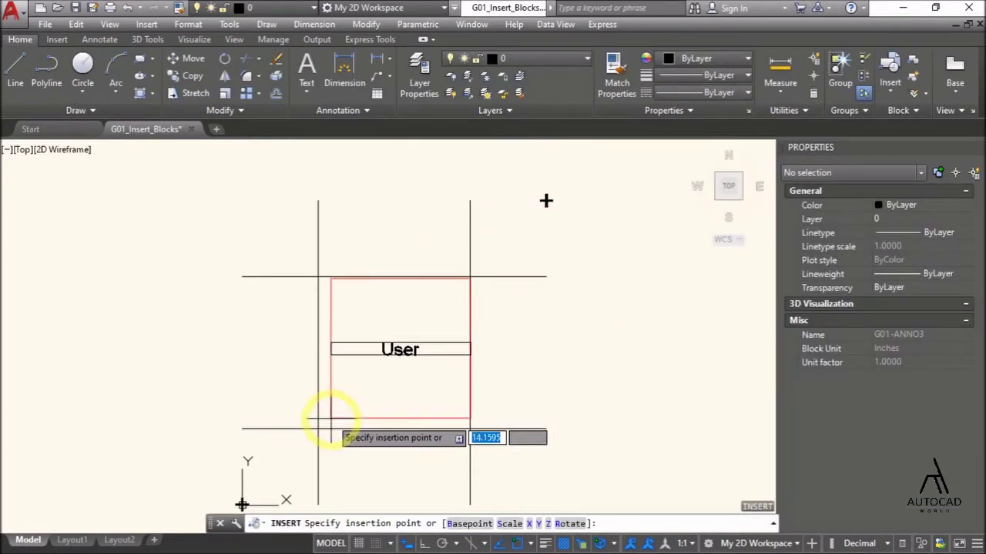
pyautogui.click(318, 429)
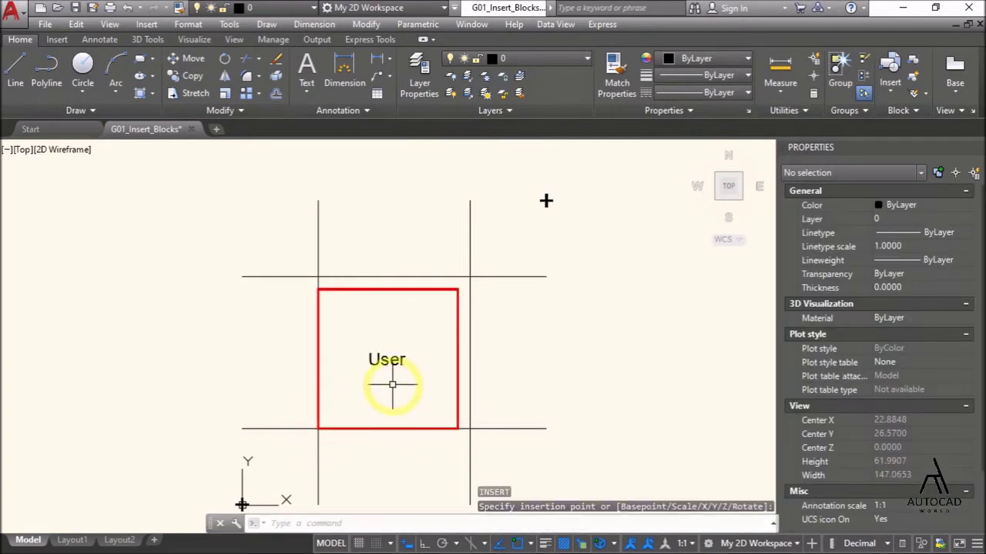
# Step: Answer question 13 in GMetrix with User, submit it and continue to question 14
pyautogui.hotkey('alt', 'Tab')
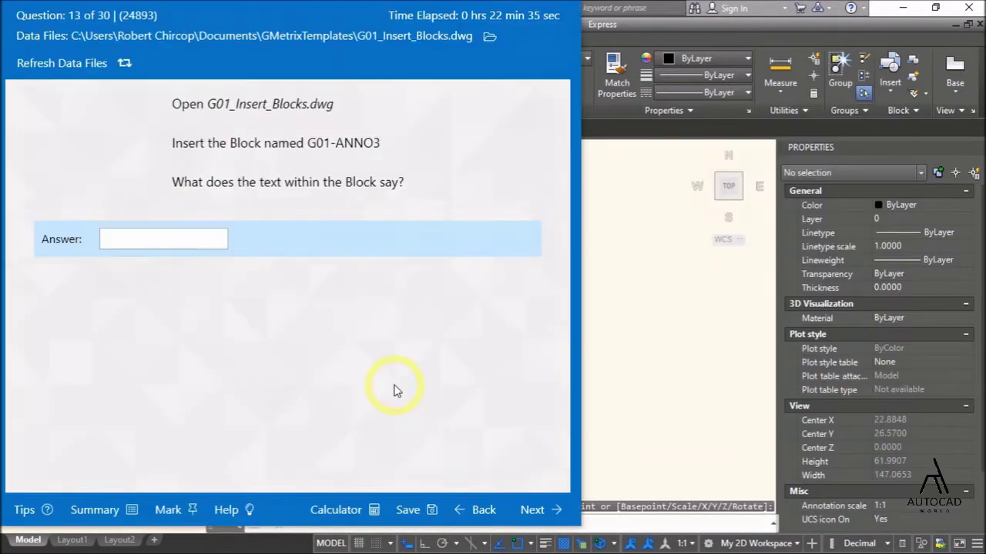
pyautogui.click(167, 240)
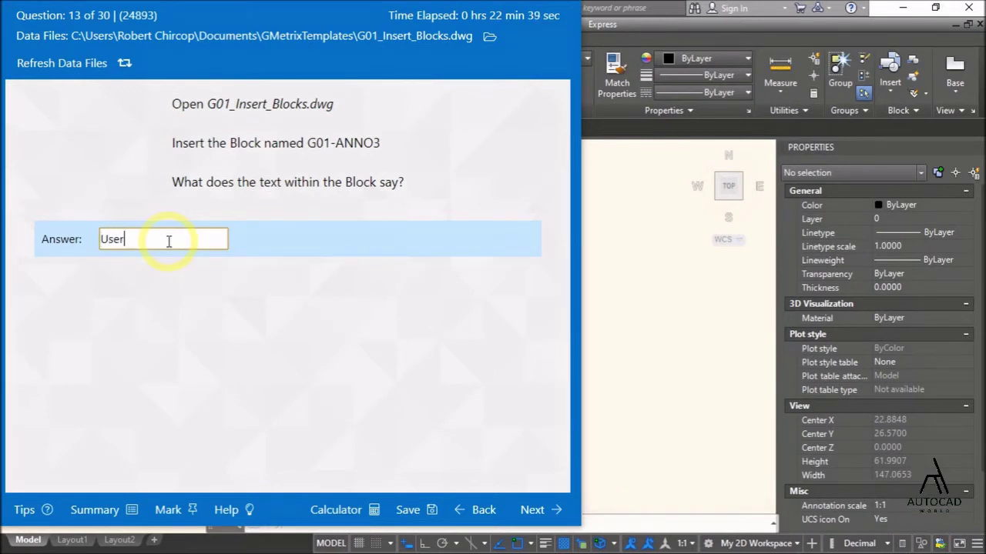
pyautogui.click(548, 510)
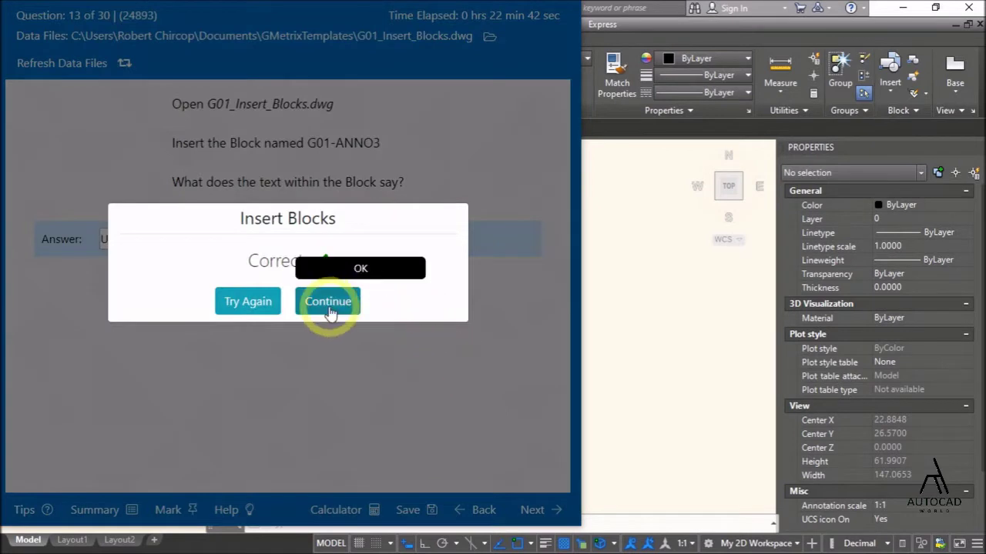
pyautogui.click(327, 304)
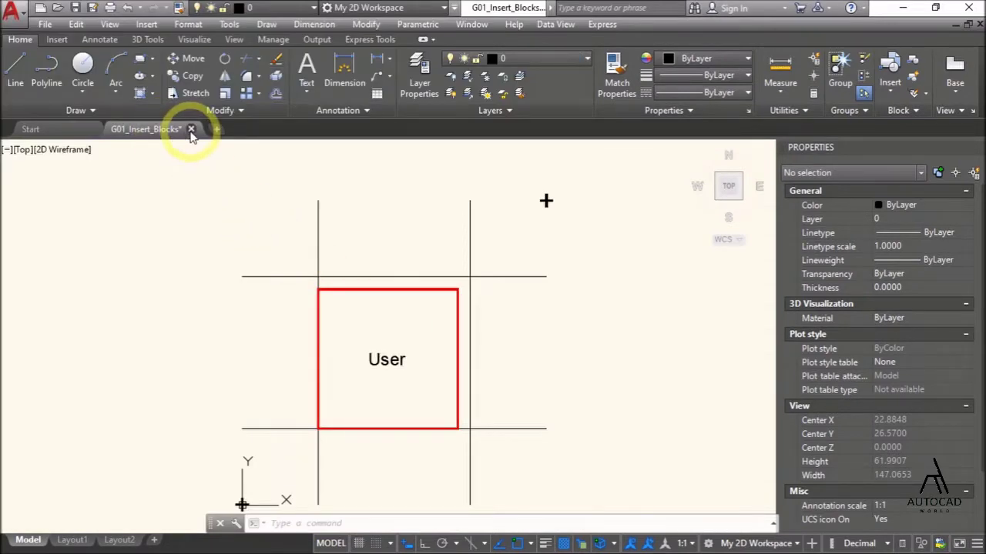
# Step: Close the G01_Insert_Blocks drawing in AutoCAD without saving, and open H01_Modify_Text.dwg from the GMetrixTemplates folder
pyautogui.click(191, 131)
pyautogui.click(539, 321)
pyautogui.hotkey('alt', 'Tab')
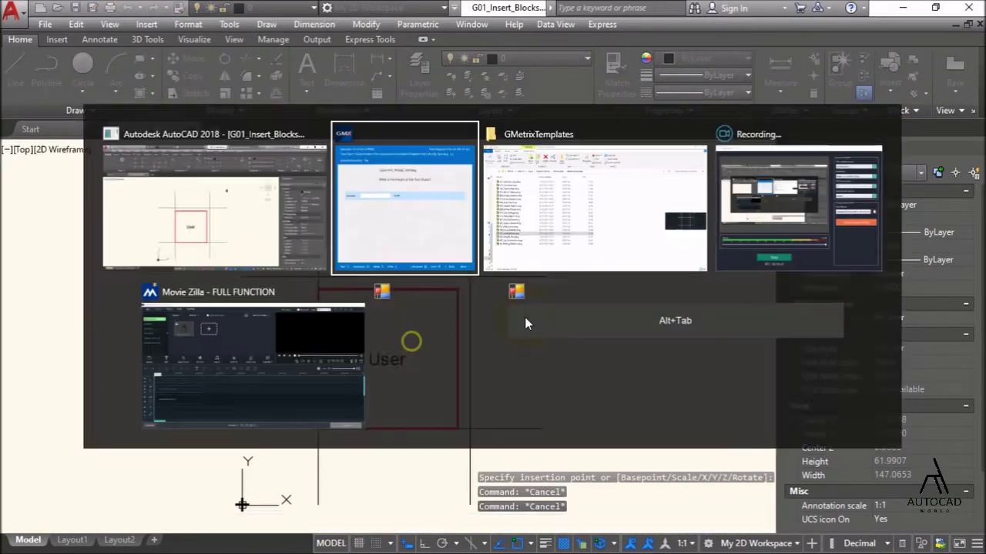
pyautogui.hotkey('alt', 'Tab')
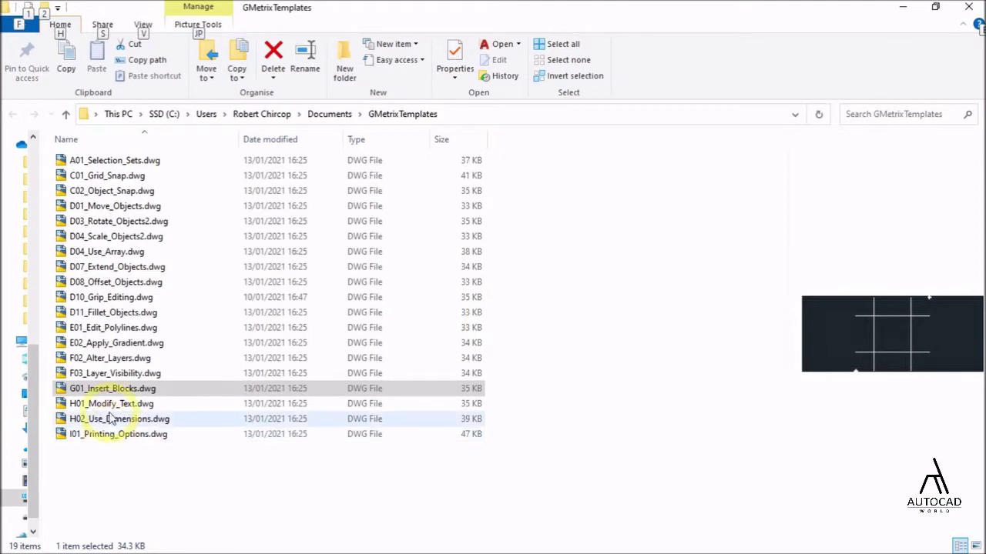
pyautogui.click(115, 404)
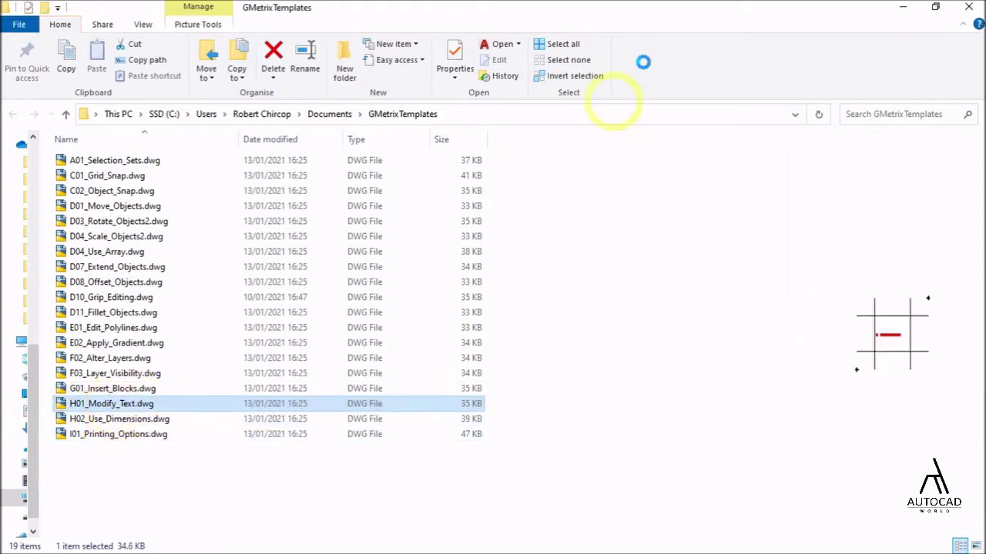
pyautogui.click(499, 46)
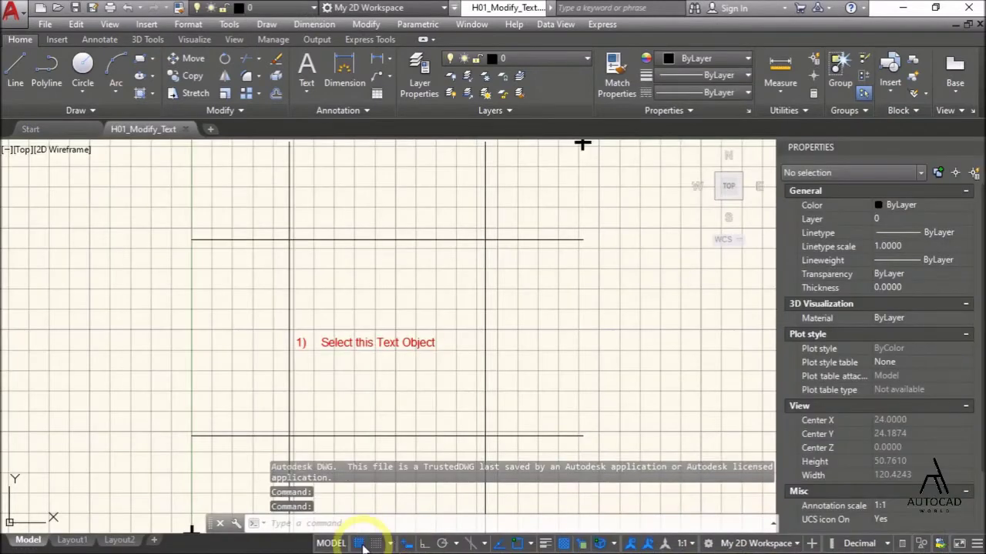
# Step: Turn off the grid display, check question 14 in GMetrix, and select the red text object in AutoCAD to read its text height
pyautogui.click(360, 543)
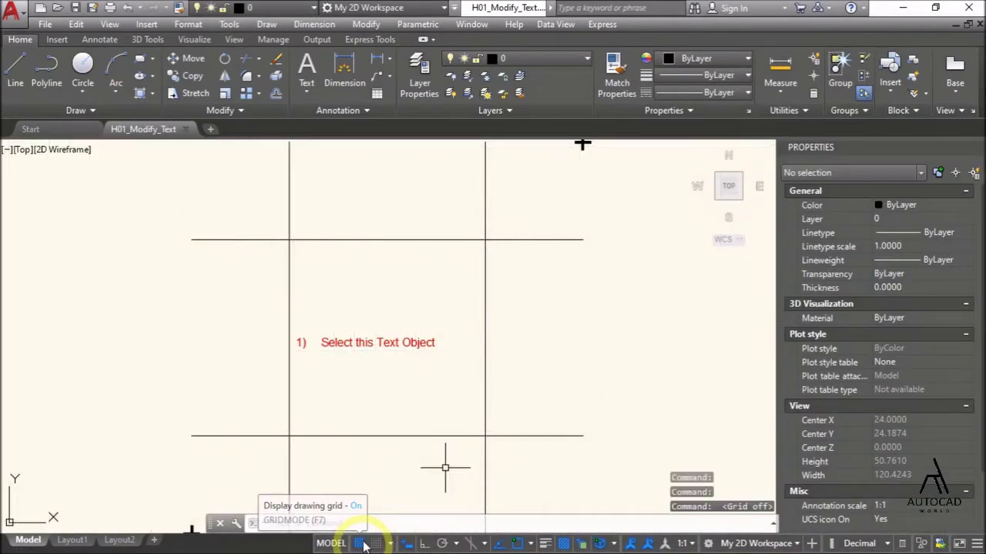
pyautogui.hotkey('alt', 'Tab')
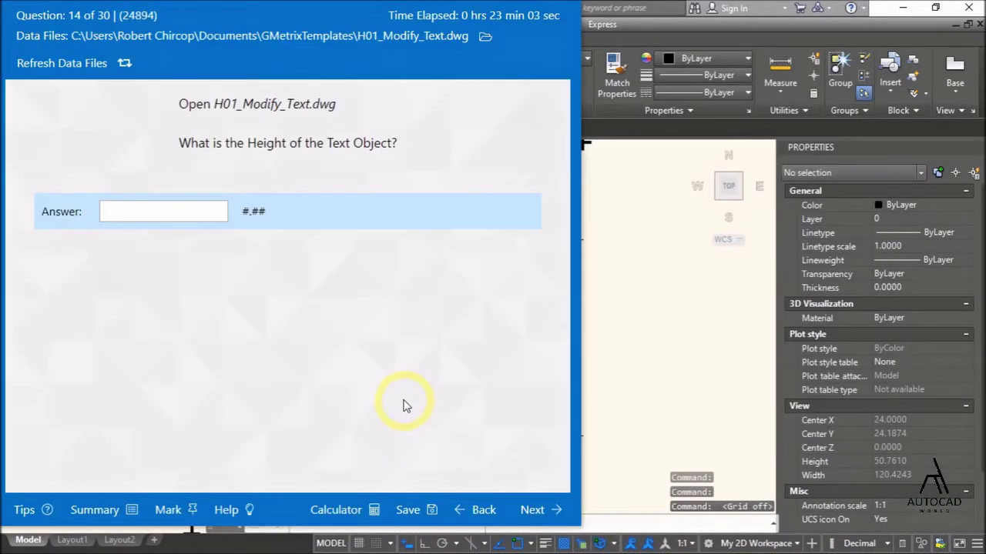
pyautogui.hotkey('alt', 'Tab')
pyautogui.click(391, 351)
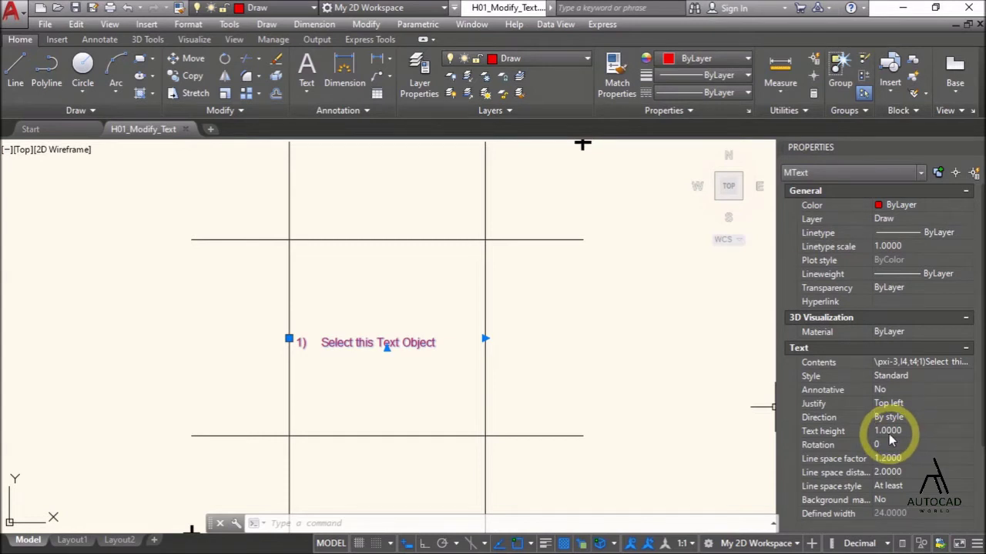
# Step: Answer question 14 in GMetrix with 1.00, submit it and continue to question 15
pyautogui.hotkey('alt', 'Tab')
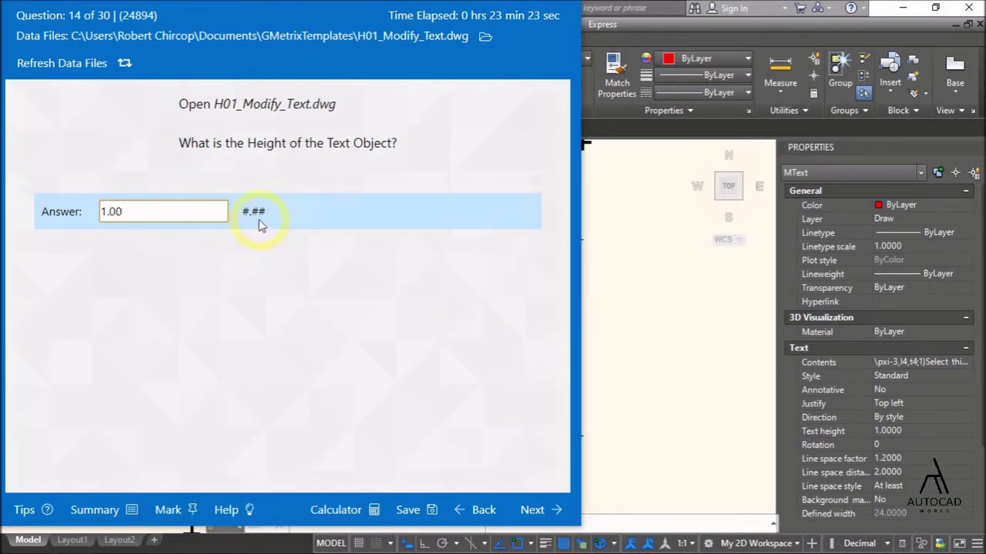
pyautogui.click(533, 510)
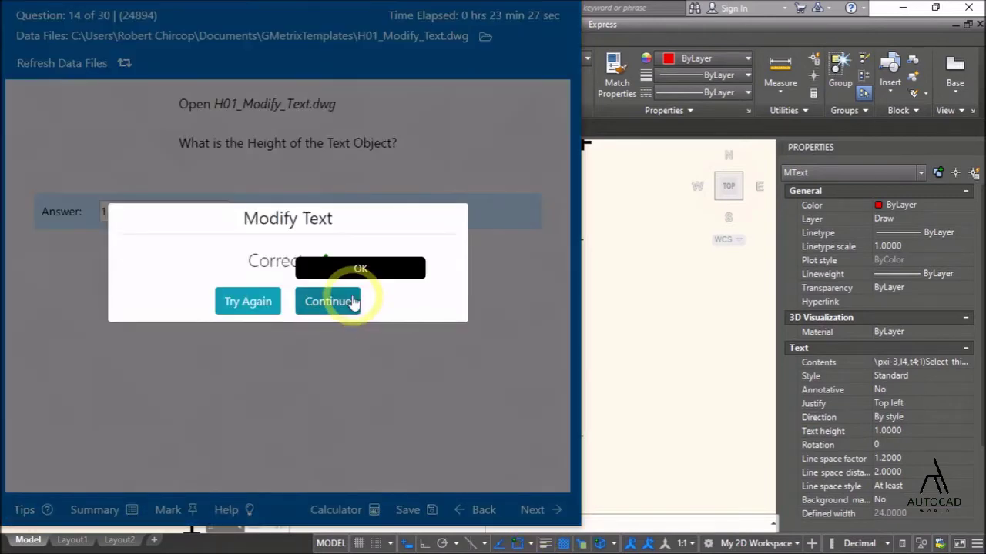
pyautogui.click(352, 301)
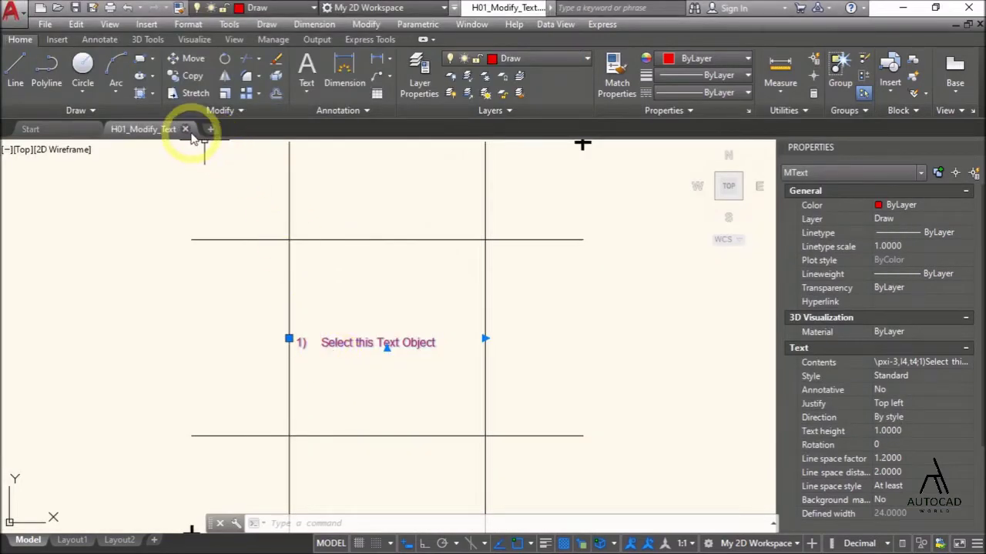
# Step: Close the H01_Modify_Text drawing in AutoCAD, and open A01_Selection_Sets.dwg from the GMetrixTemplates folder
pyautogui.click(185, 129)
pyautogui.click(525, 317)
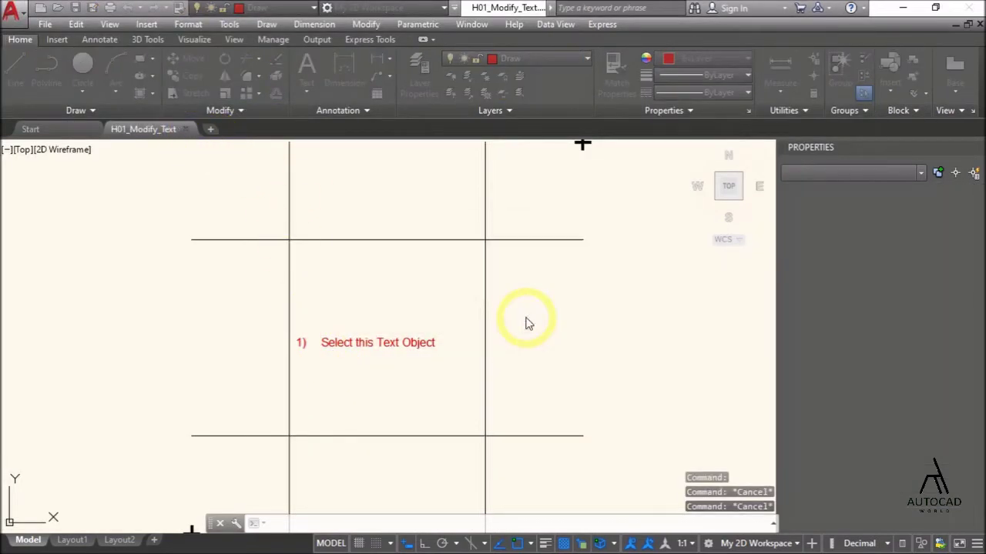
pyautogui.hotkey('alt', 'Tab')
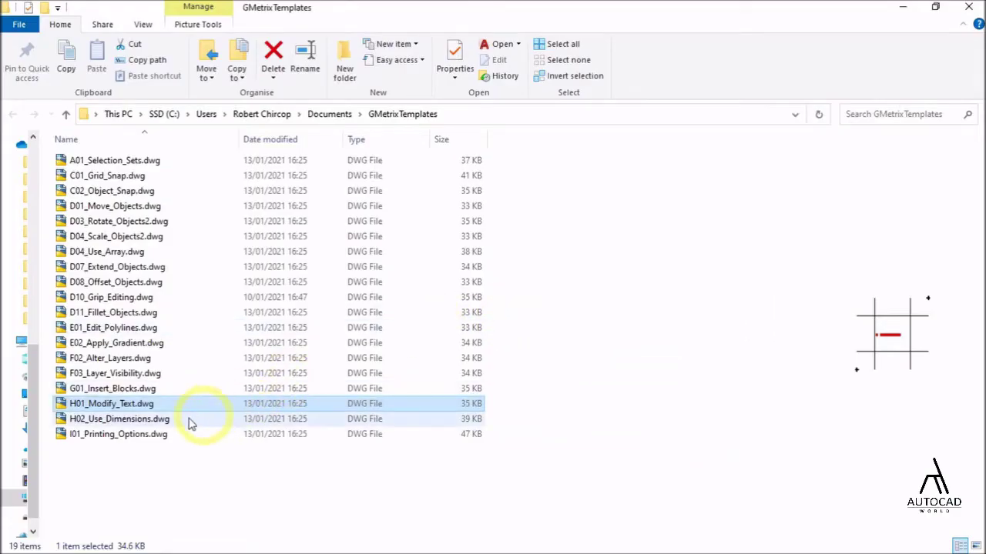
pyautogui.click(114, 162)
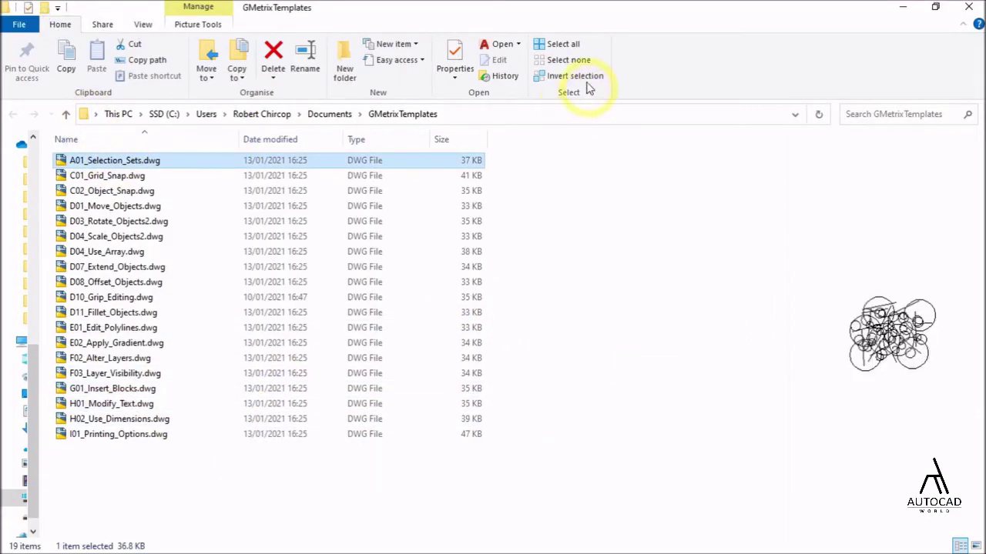
pyautogui.click(497, 48)
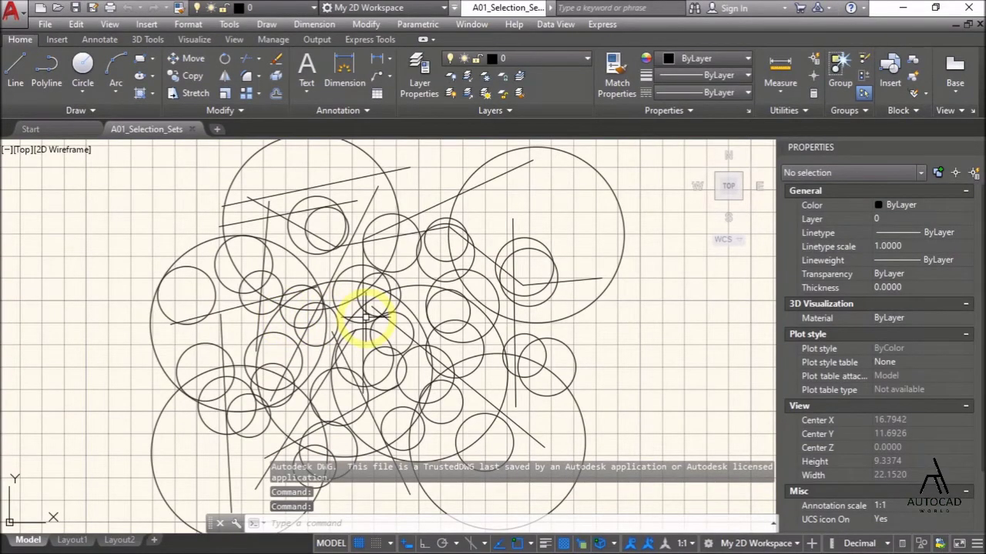
# Step: Hide the object properties display to enlarge the drawing area, and read the question 15 instructions in GMetrix
pyautogui.hotkey('ctrl', '1')
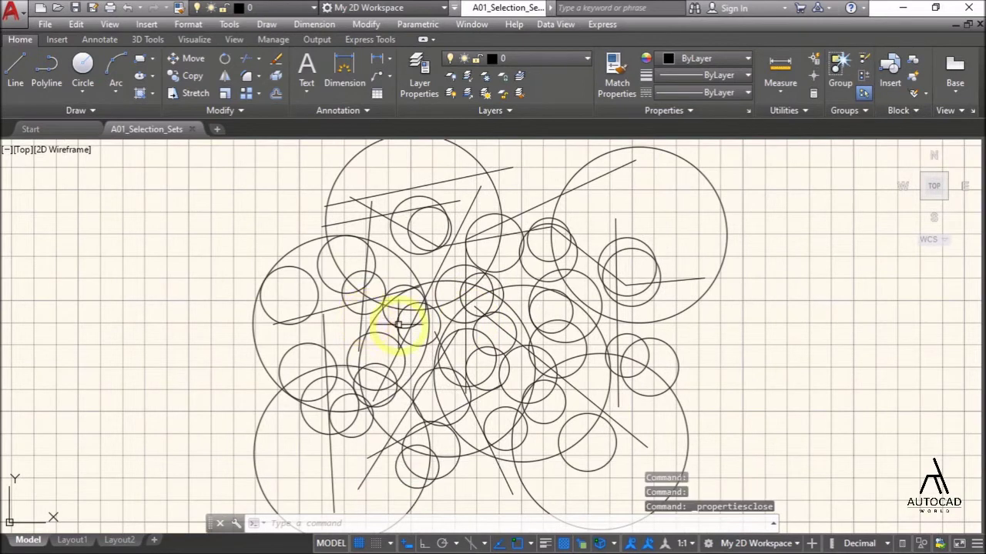
pyautogui.scroll(-1, 398, 323)
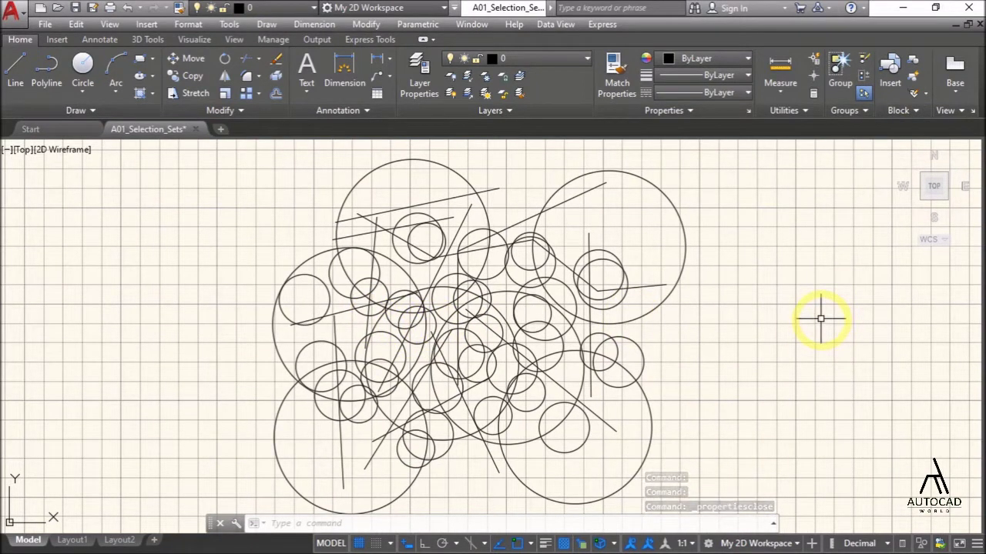
pyautogui.hotkey('alt', 'Tab')
pyautogui.hotkey('alt', 'Tab')
pyautogui.press('Tab')
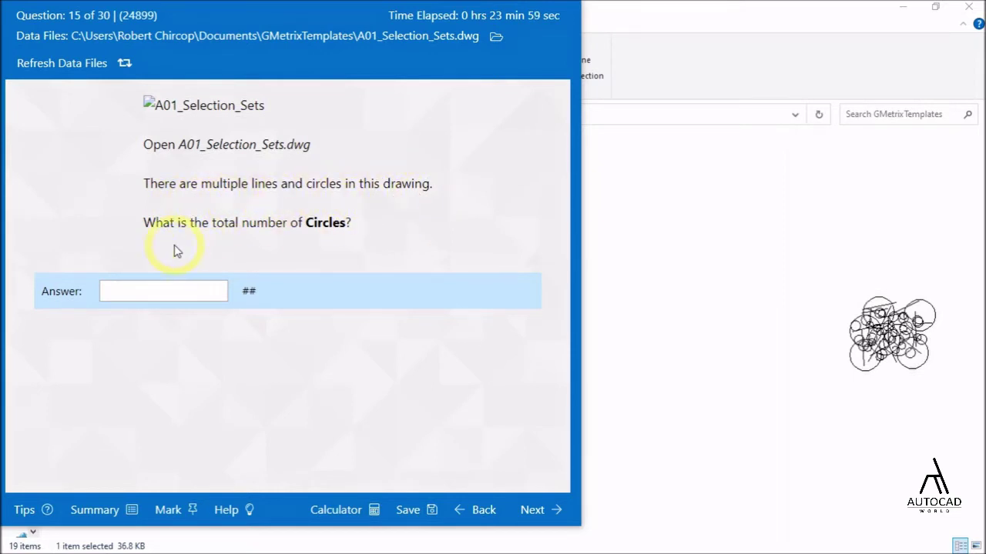
# Step: Return to AutoCAD, select every circle in the drawing with Select Similar, and show the selection's properties to read the circle count
pyautogui.hotkey('alt', 'Tab')
pyautogui.press('Tab')
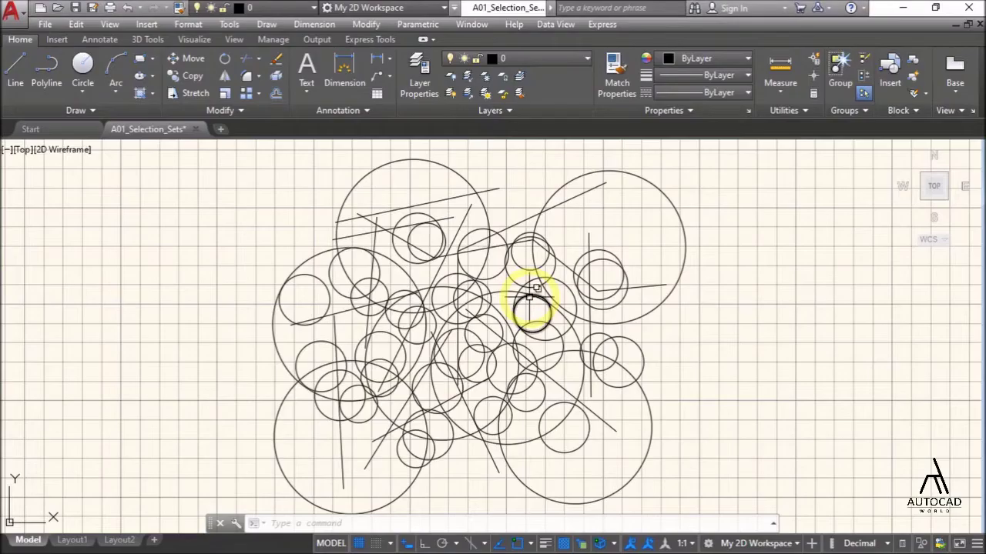
pyautogui.click(683, 228)
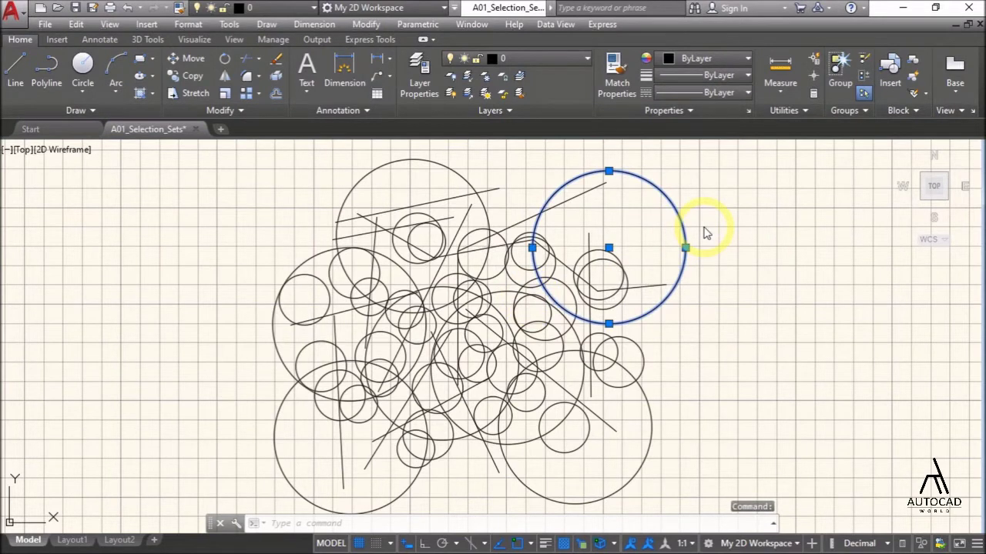
pyautogui.rightClick(702, 227)
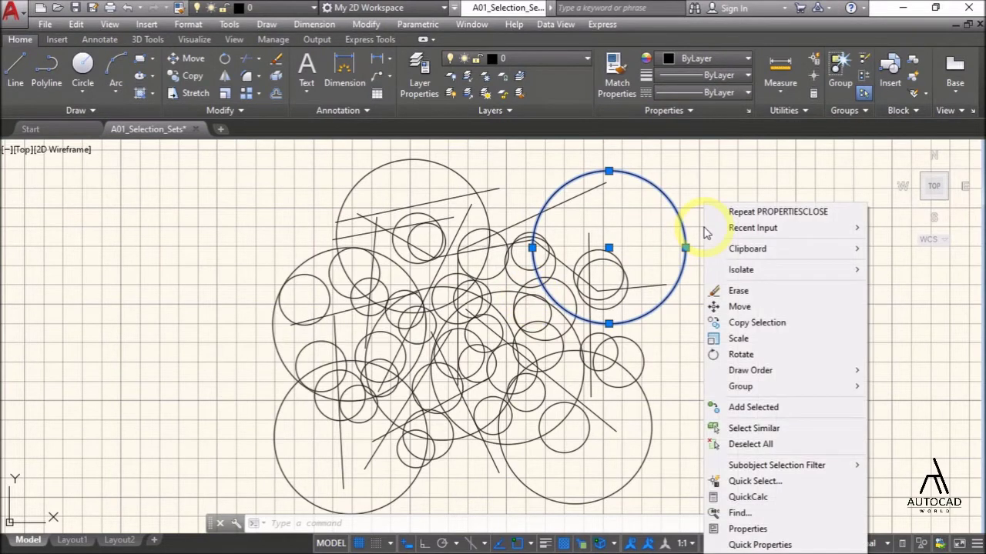
pyautogui.click(759, 429)
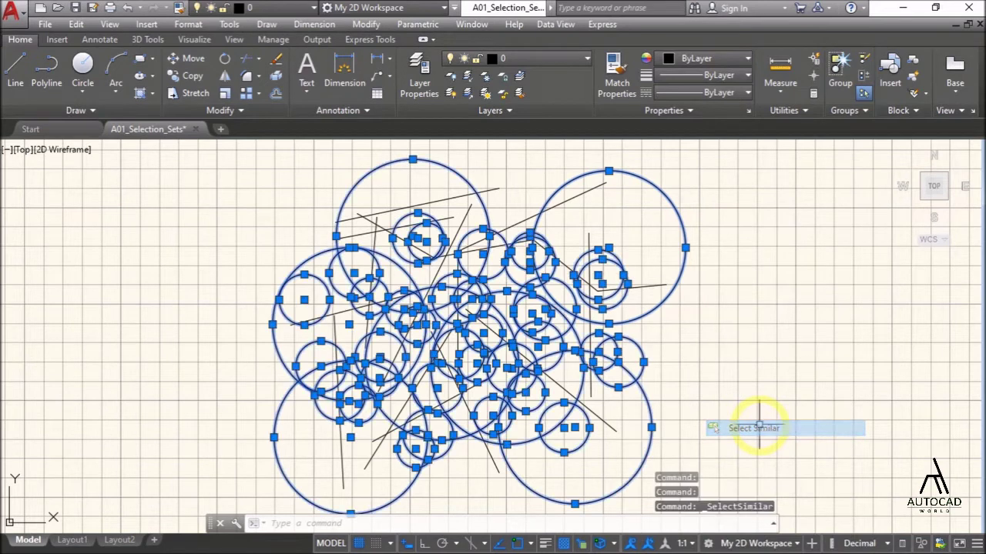
pyautogui.rightClick(697, 327)
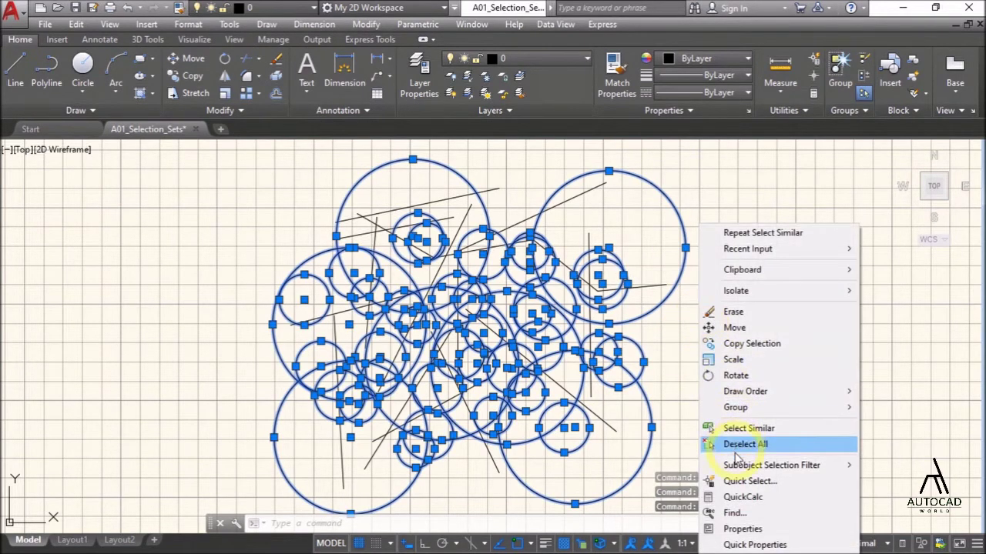
pyautogui.click(743, 529)
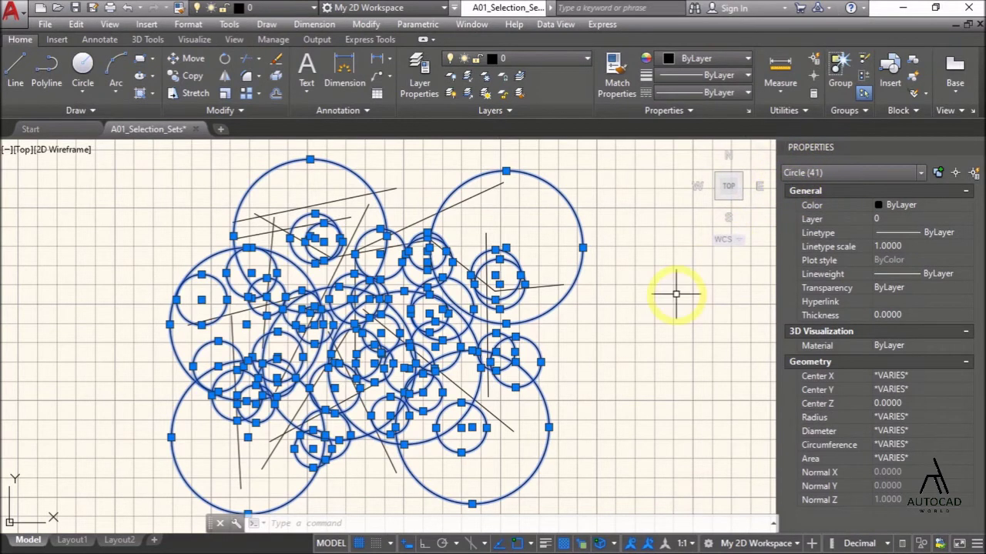
# Step: Switch to GMetrix, answer question 15 with 41, submit it and continue to question 16
pyautogui.hotkey('alt', 'Tab')
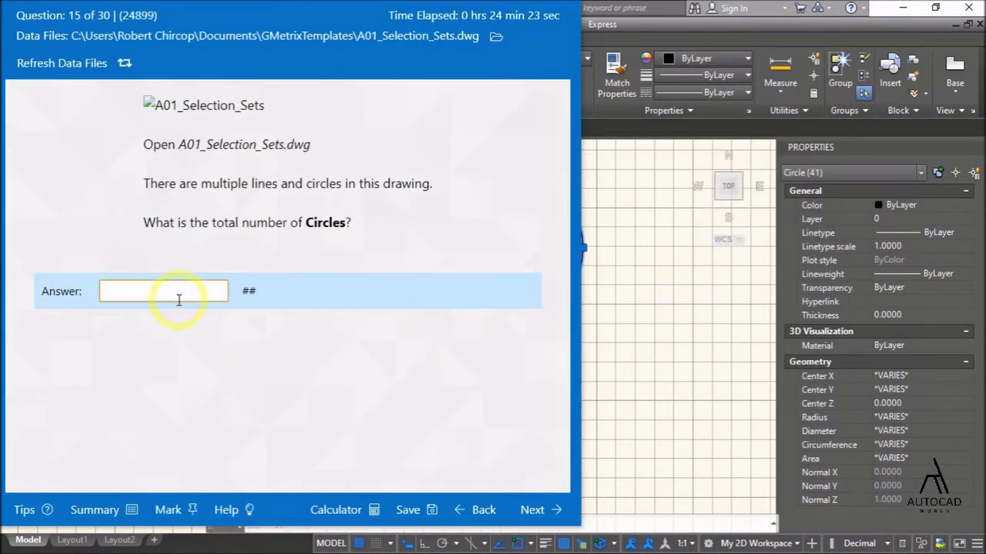
pyautogui.click(178, 300)
pyautogui.write('41')
pyautogui.click(550, 508)
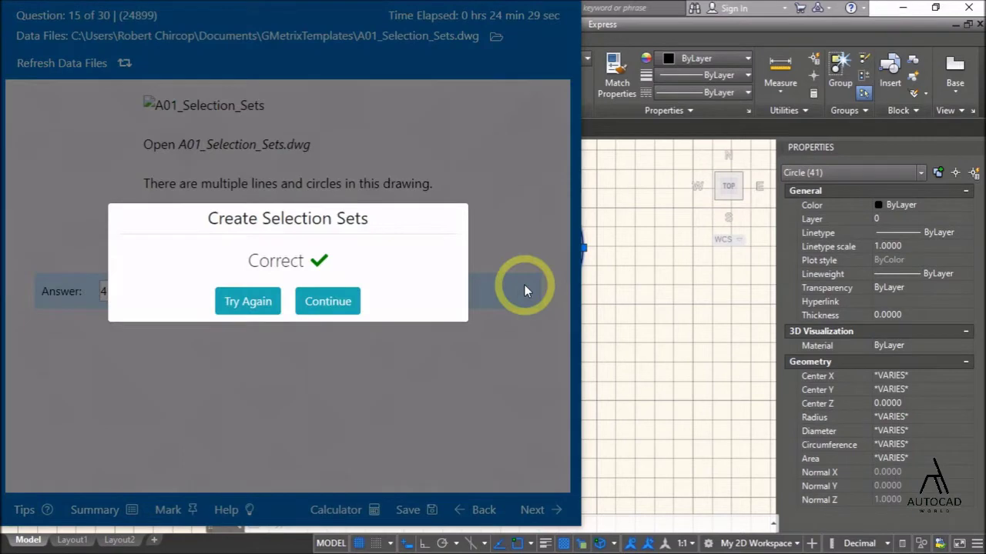
pyautogui.click(327, 302)
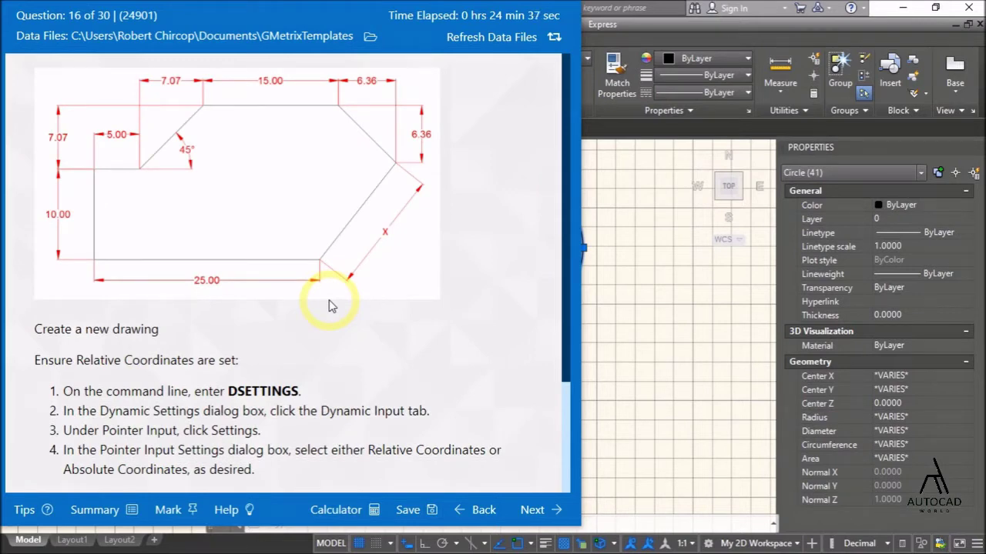
# Step: Return to AutoCAD, close the A01_Selection_Sets drawing without saving it, and start a new blank drawing
pyautogui.scroll(-1, 329, 306)
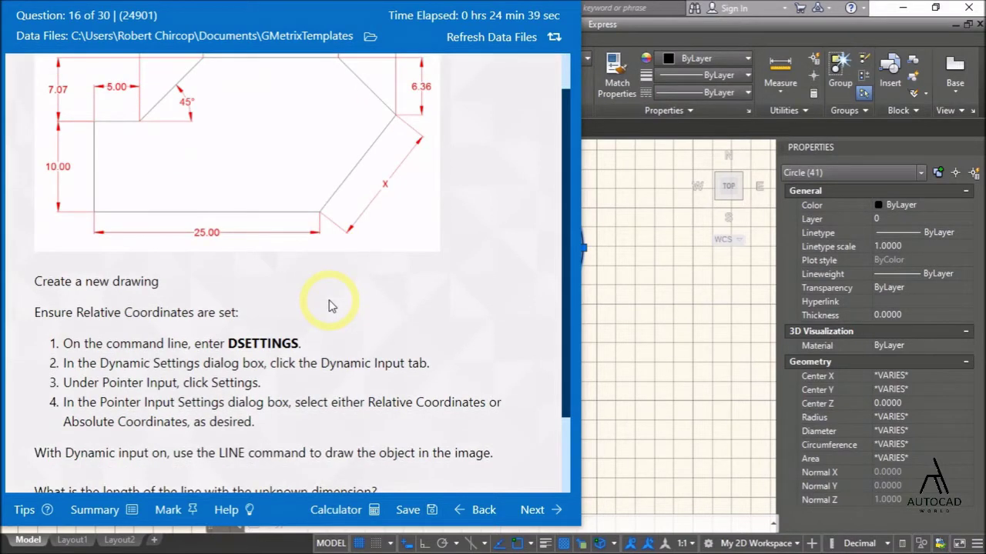
pyautogui.hotkey('alt', 'Tab')
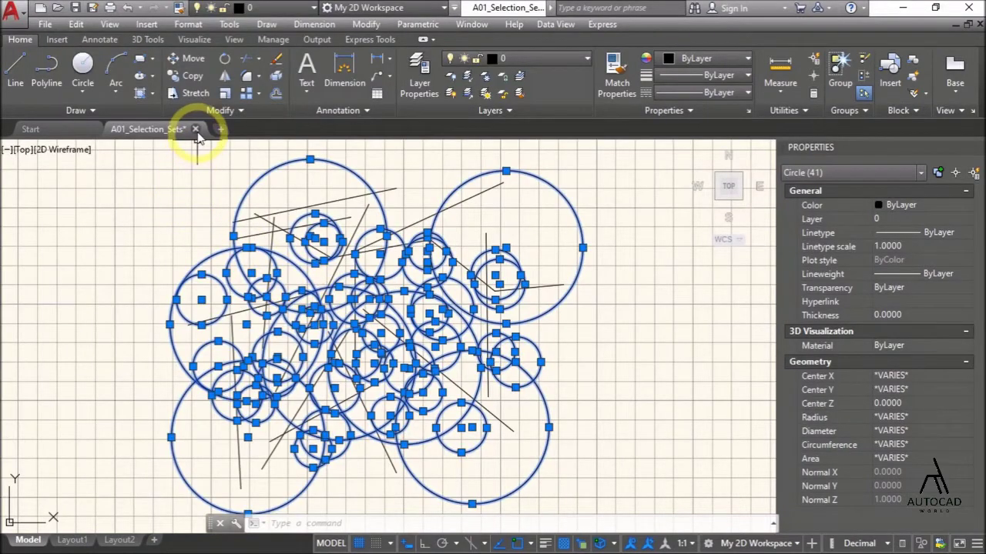
pyautogui.click(194, 130)
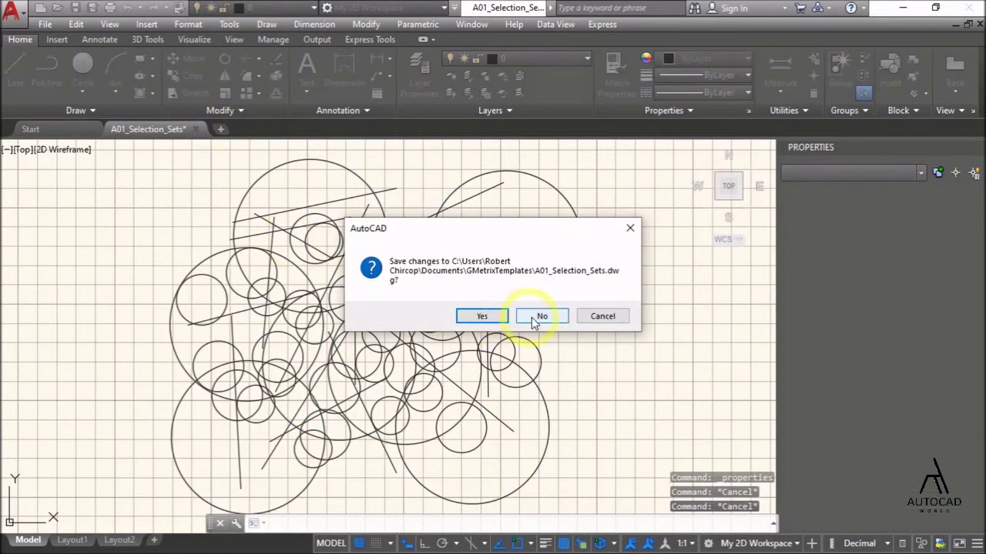
pyautogui.click(539, 317)
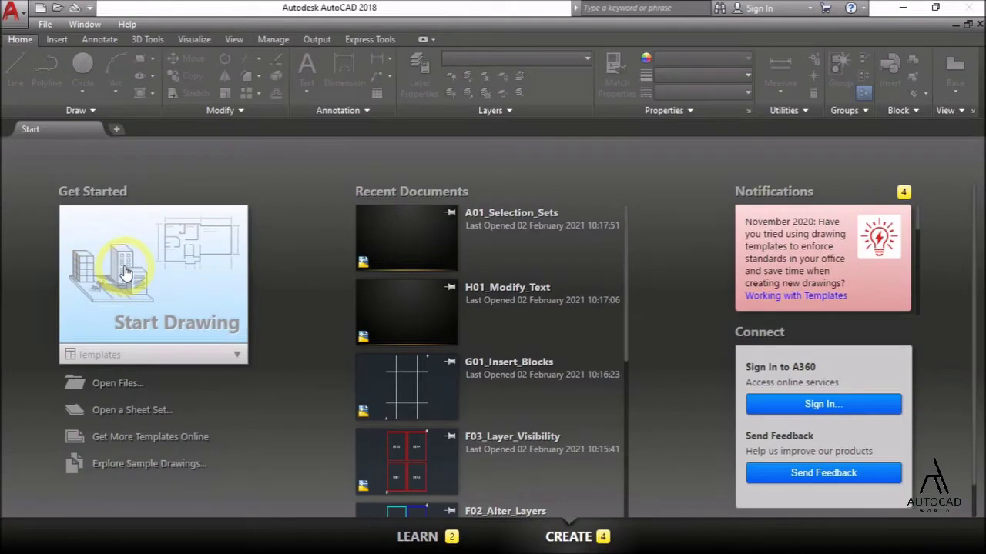
pyautogui.click(125, 273)
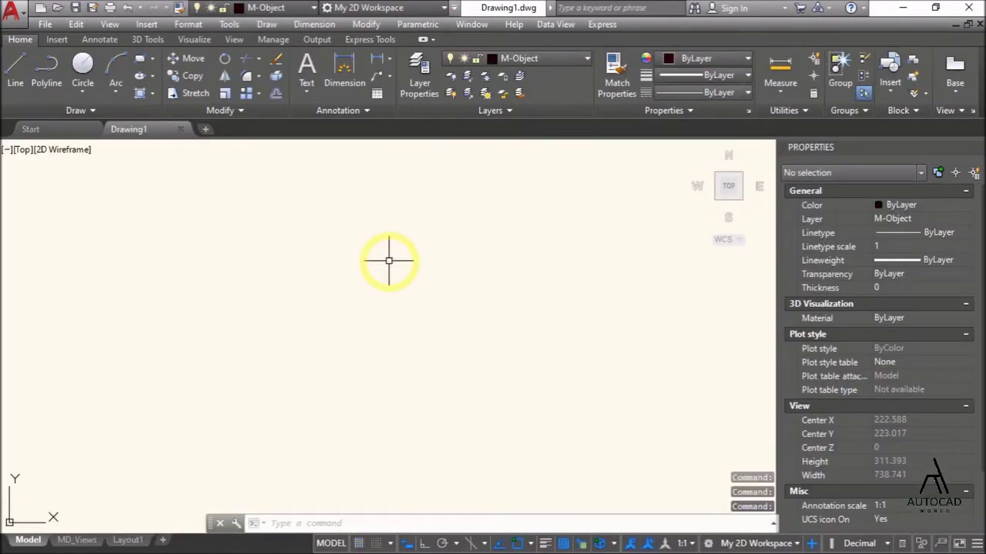
# Step: Hide the object properties display, and read the rest of the question 16 instructions in GMetrix
pyautogui.hotkey('ctrl', '1')
pyautogui.hotkey('alt', 'Tab')
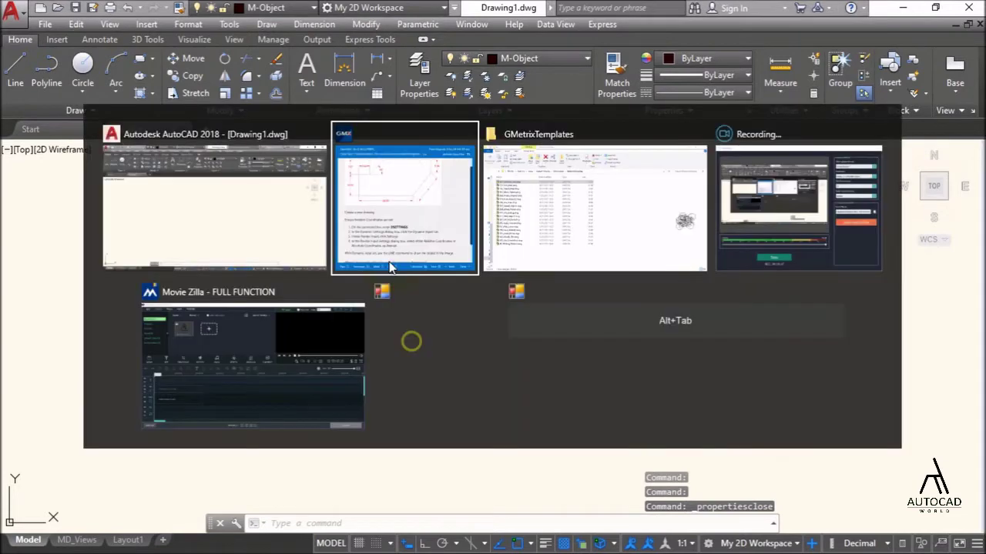
pyautogui.scroll(-1, 160, 387)
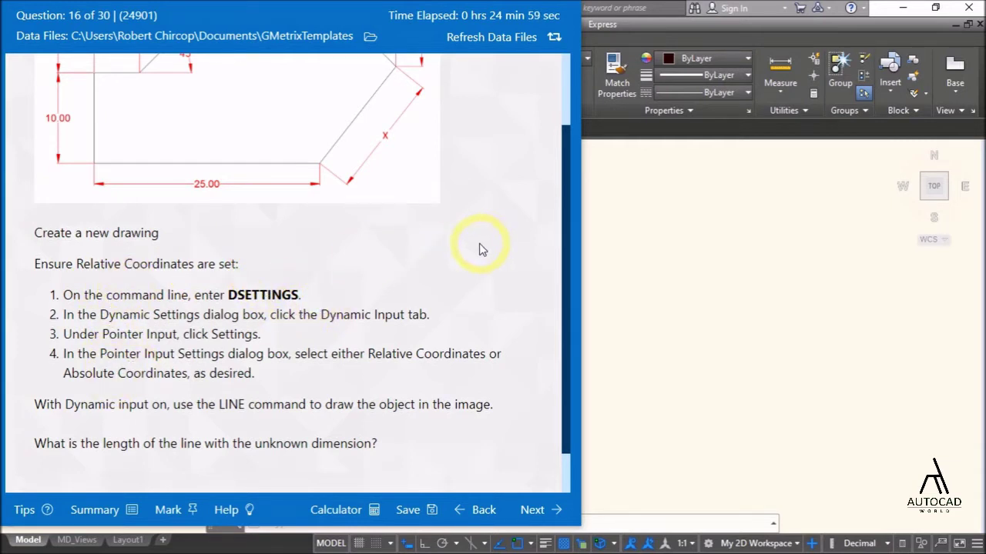
# Step: Open AutoCAD's Drafting Settings at Dynamic Input using DSETTINGS, and narrow the GMetrix window so both are readable side by side
pyautogui.hotkey('alt', 'Tab')
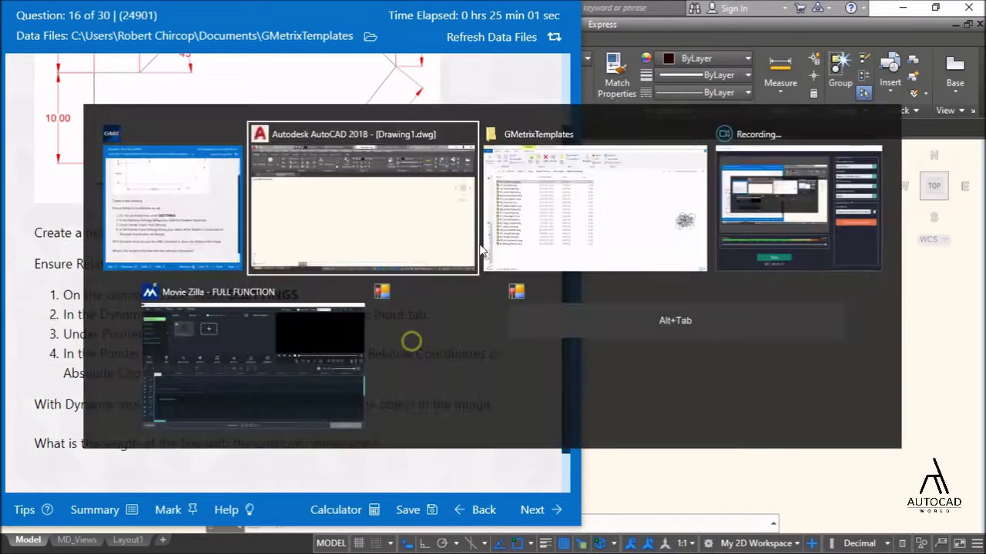
pyautogui.write('dsettings')
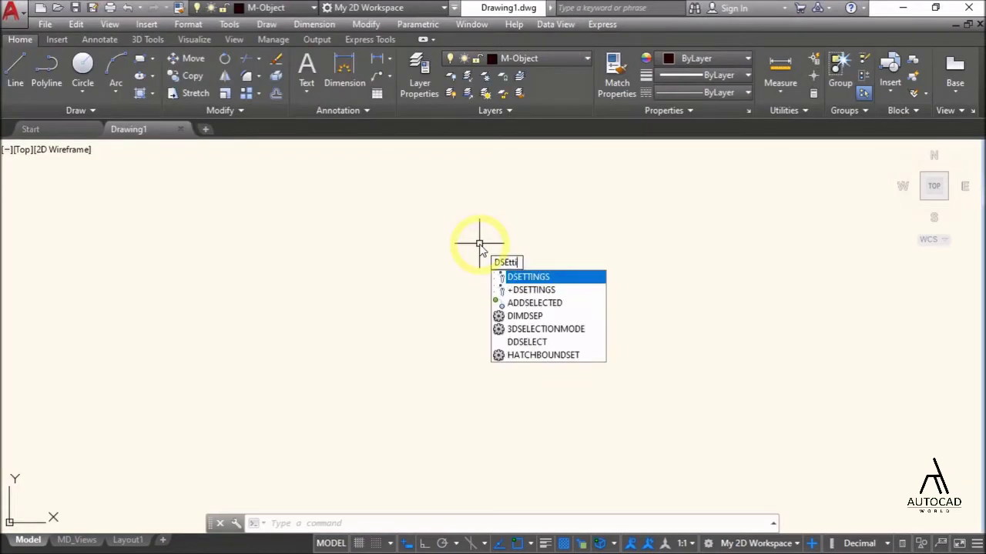
pyautogui.press('Return')
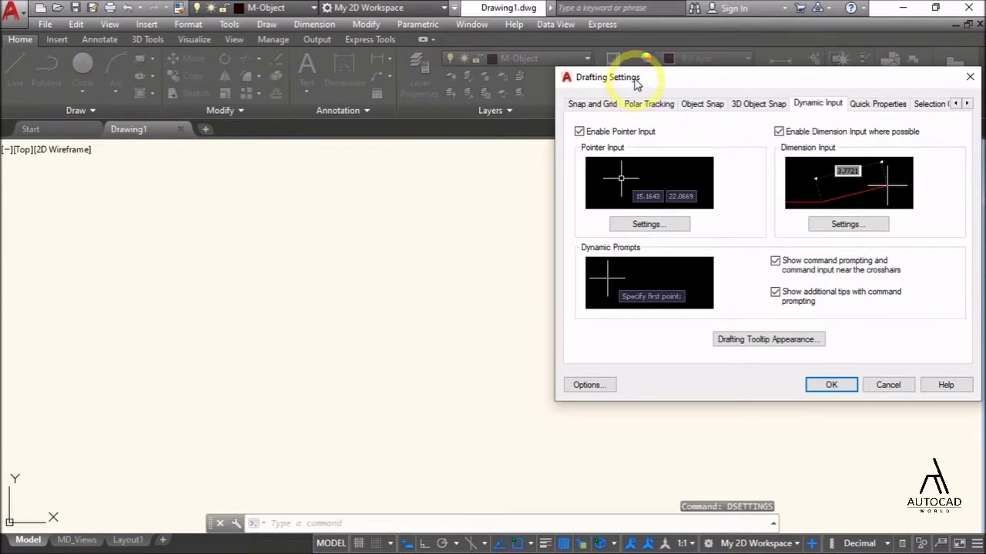
pyautogui.moveTo(634, 84); pyautogui.dragTo(633, 77)
pyautogui.hotkey('alt', 'Tab')
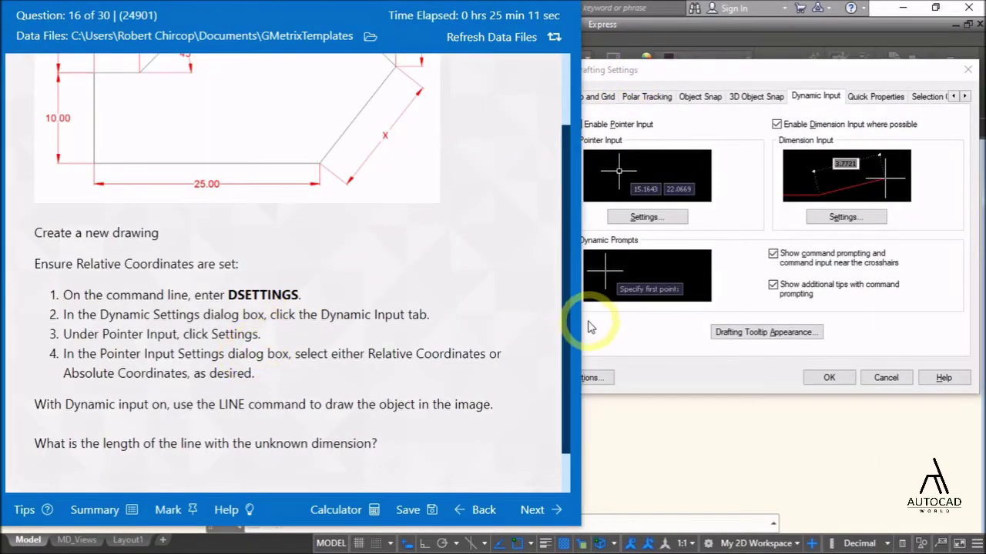
pyautogui.moveTo(579, 327); pyautogui.dragTo(530, 331)
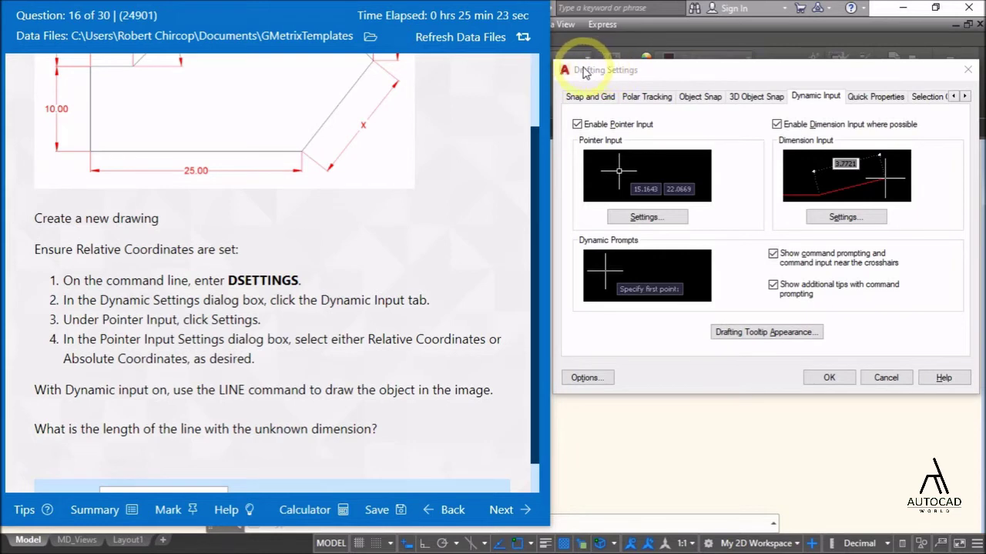
pyautogui.click(633, 97)
pyautogui.click(585, 96)
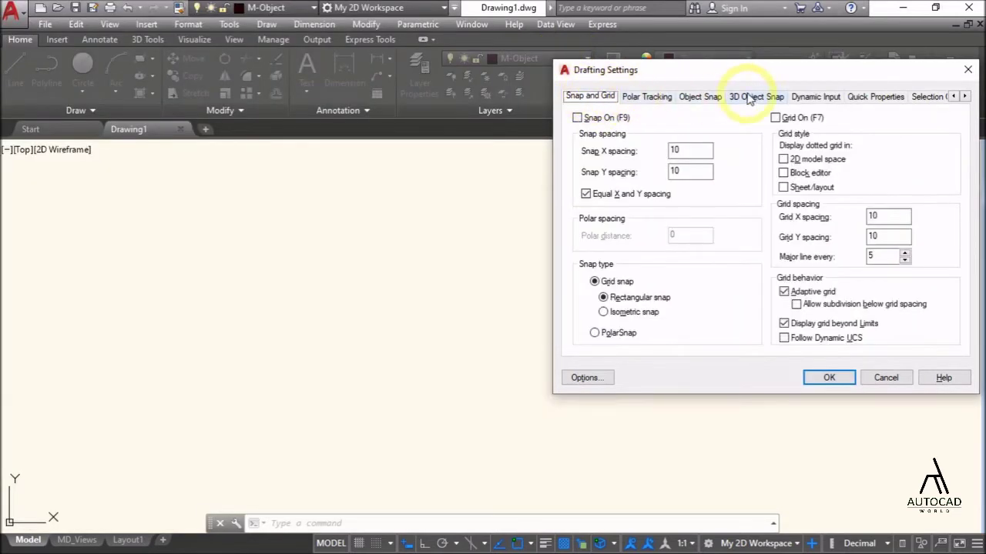
pyautogui.click(806, 99)
# Step: Check in the pointer input settings that Polar format and Relative coordinates are selected, and accept both settings dialogs
pyautogui.hotkey('alt', 'Tab')
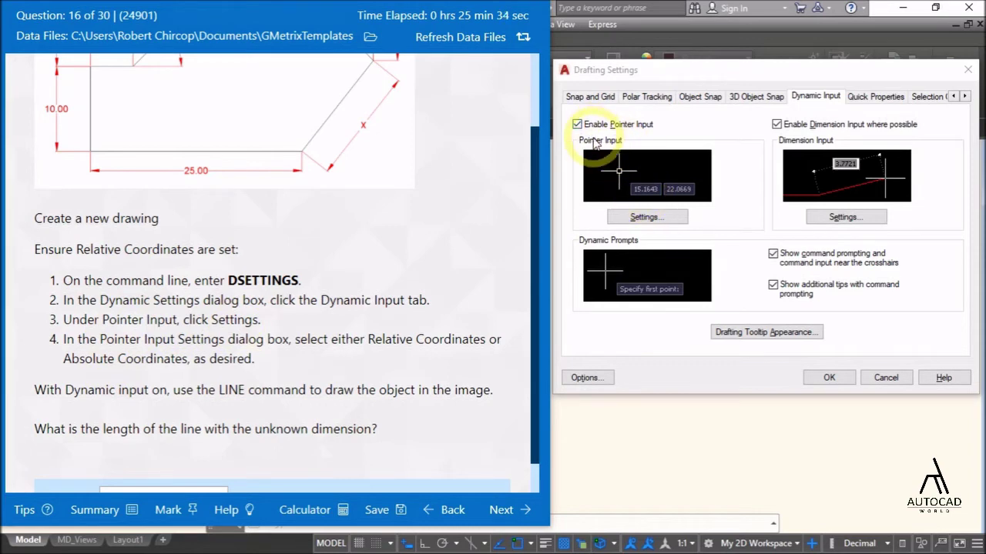
pyautogui.click(635, 221)
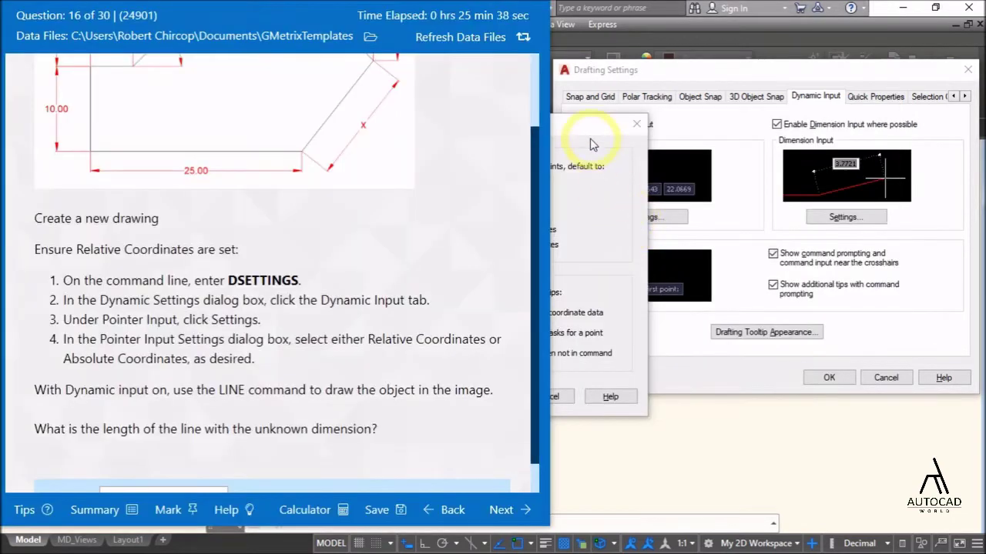
pyautogui.click(590, 127)
pyautogui.moveTo(590, 128); pyautogui.dragTo(753, 118)
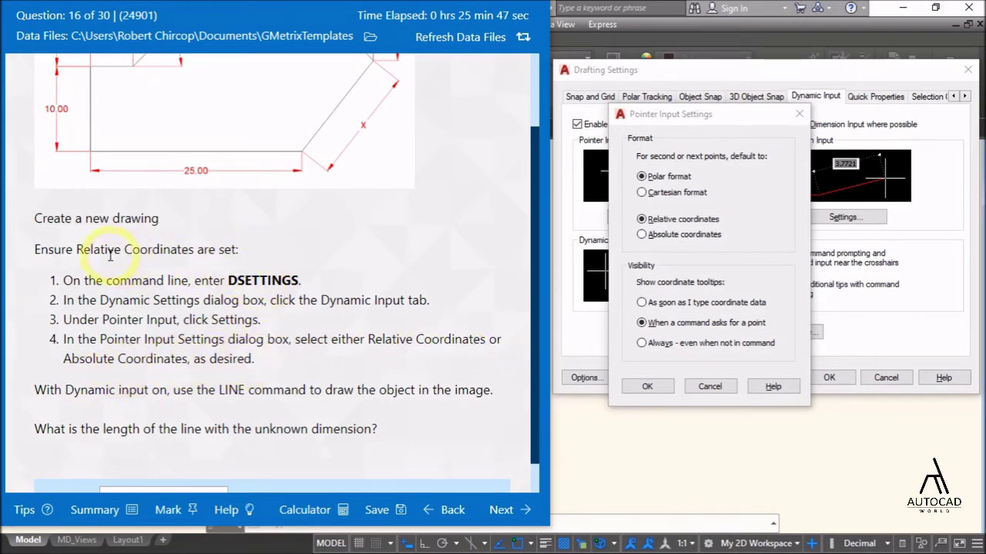
pyautogui.click(646, 387)
pyautogui.click(827, 379)
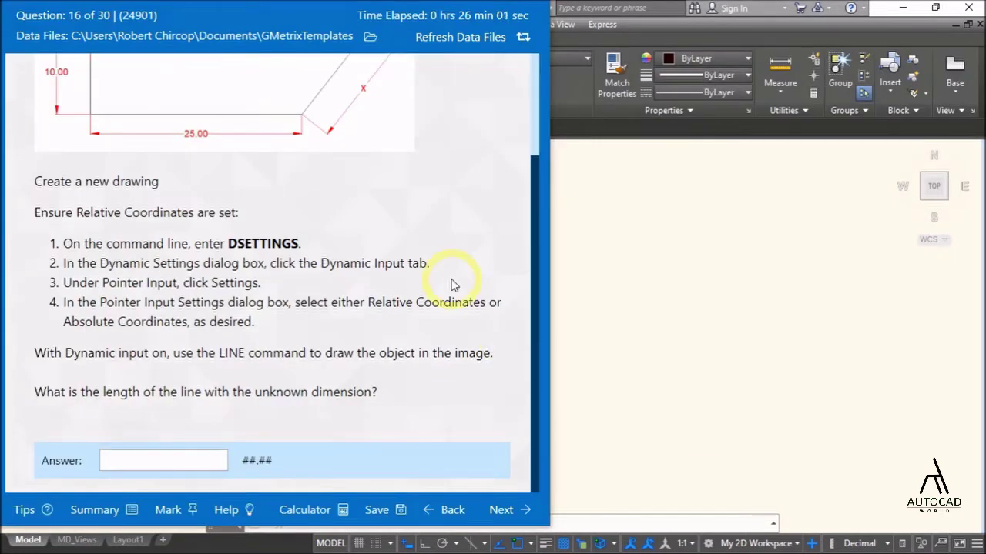
# Step: Following the question 16 figure, start a line at a free point with Ortho on and draw the 25-unit base leftward
pyautogui.scroll(3, 453, 285)
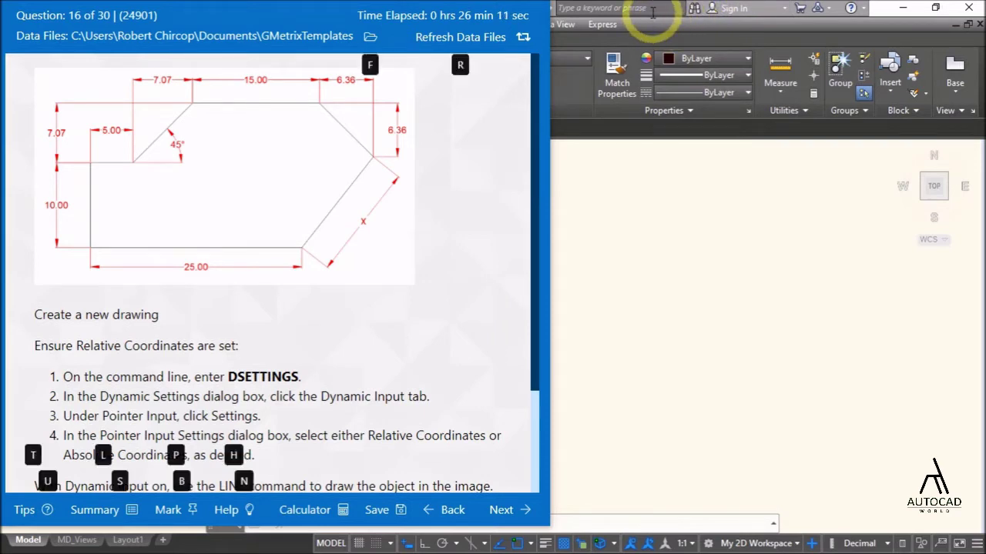
pyautogui.hotkey('alt', 'Tab')
pyautogui.write('l')
pyautogui.press('Return')
pyautogui.hotkey('alt', 'Tab')
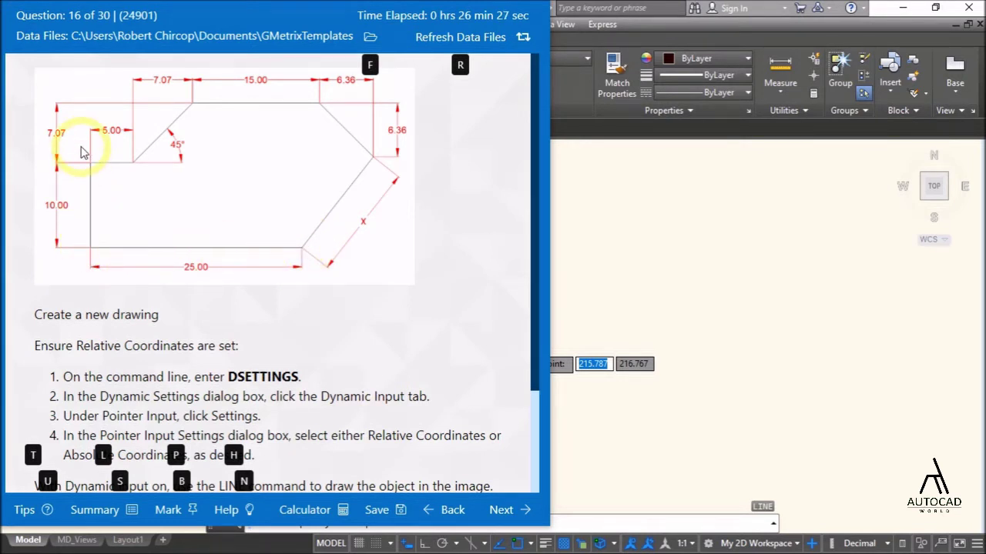
pyautogui.hotkey('alt', 'Tab')
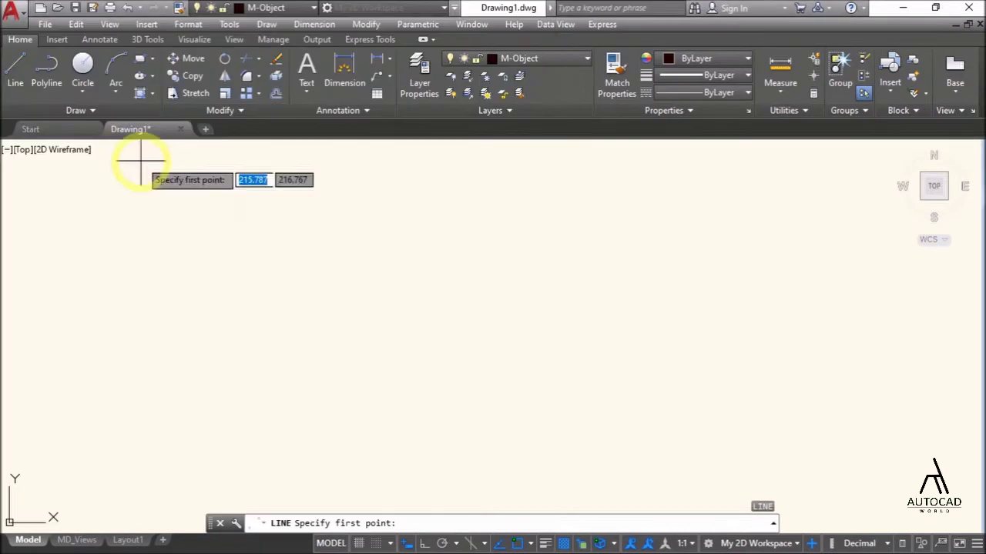
pyautogui.click(605, 432)
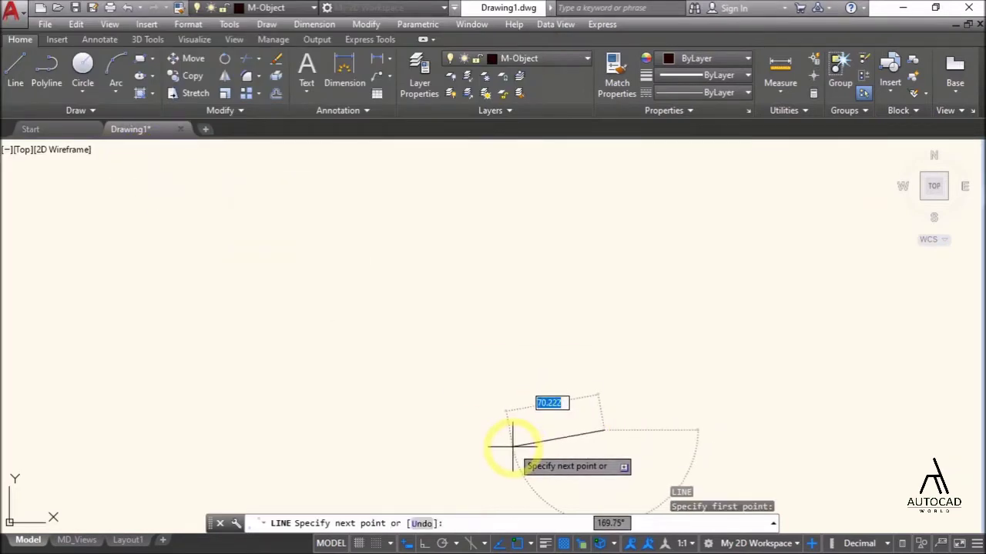
pyautogui.press('F8')
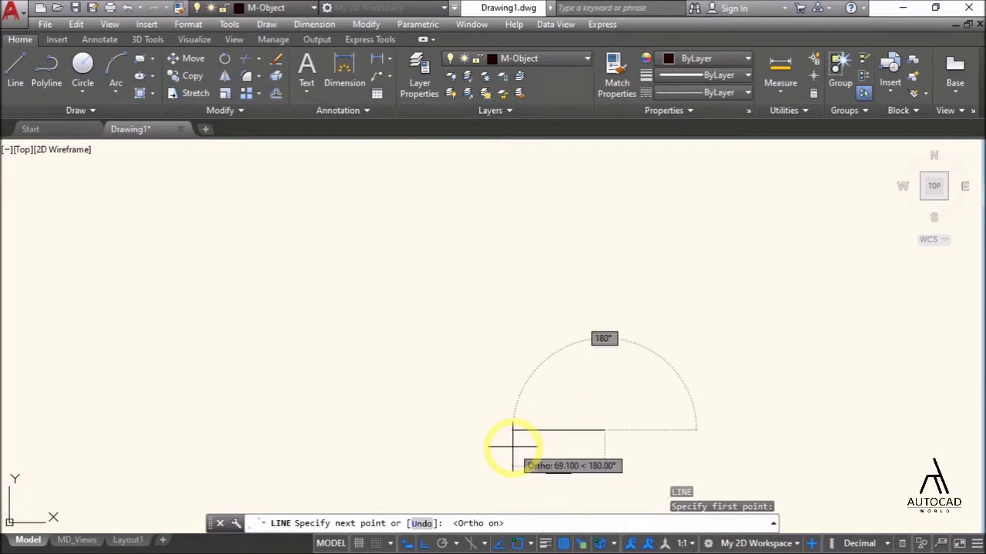
pyautogui.write('25')
pyautogui.press('Return')
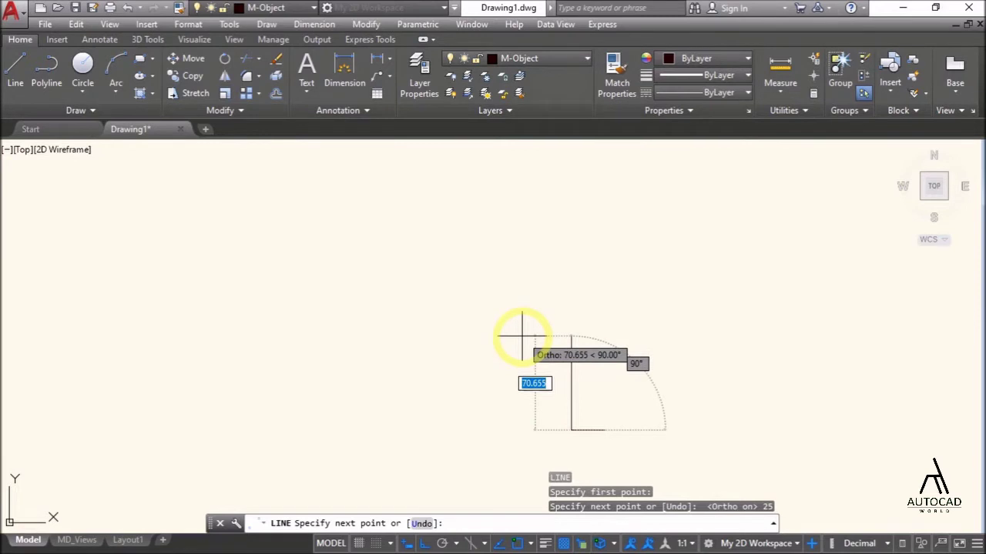
# Step: Continue the outline with segments 10 units up, 5 units right and 7.07 units up
pyautogui.write('10')
pyautogui.press('Return')
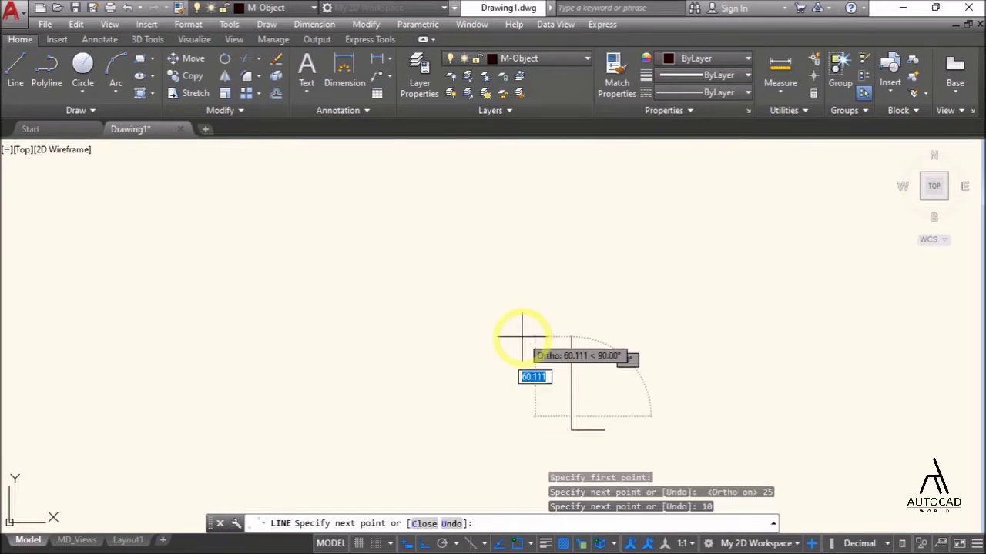
pyautogui.scroll(6, 594, 407)
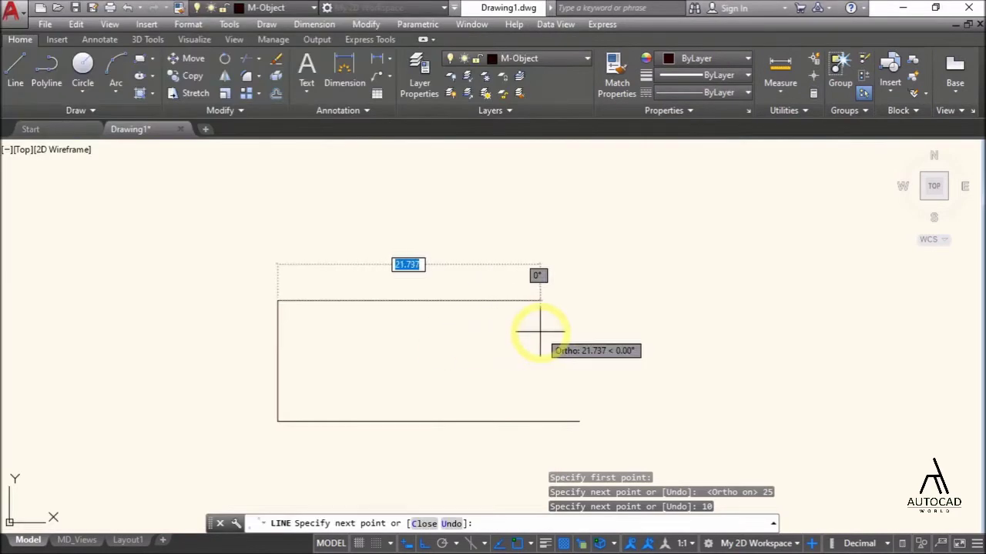
pyautogui.write('5')
pyautogui.press('Return')
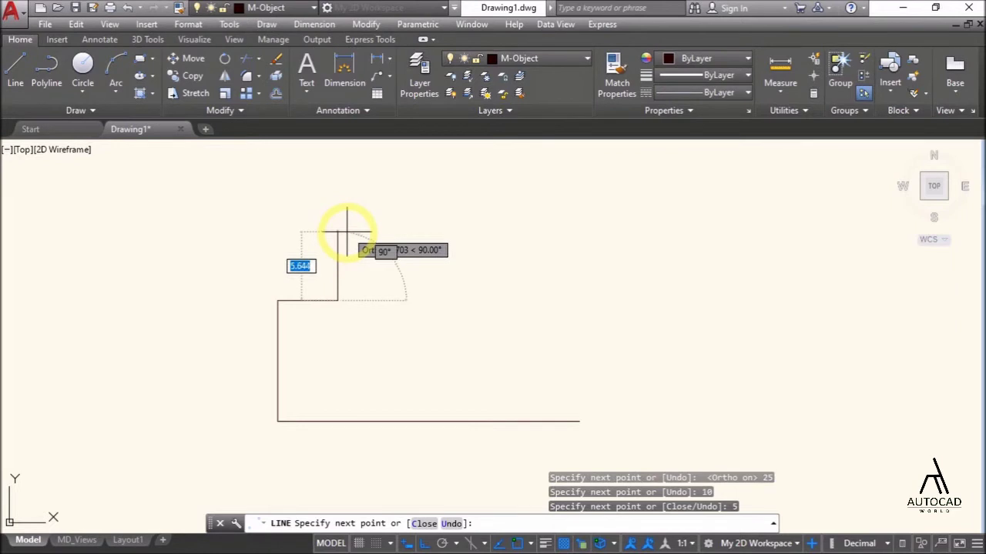
pyautogui.write('7.07')
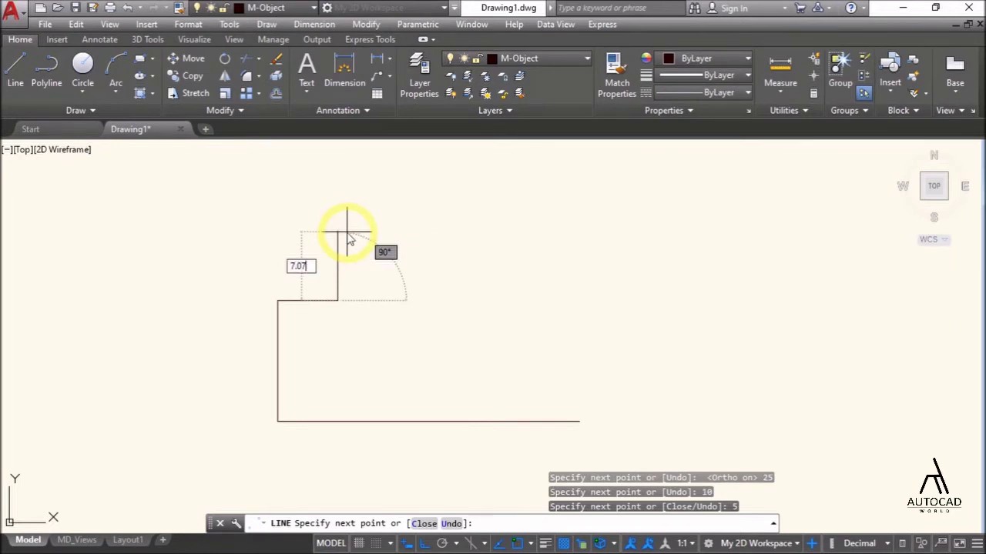
pyautogui.press('Return')
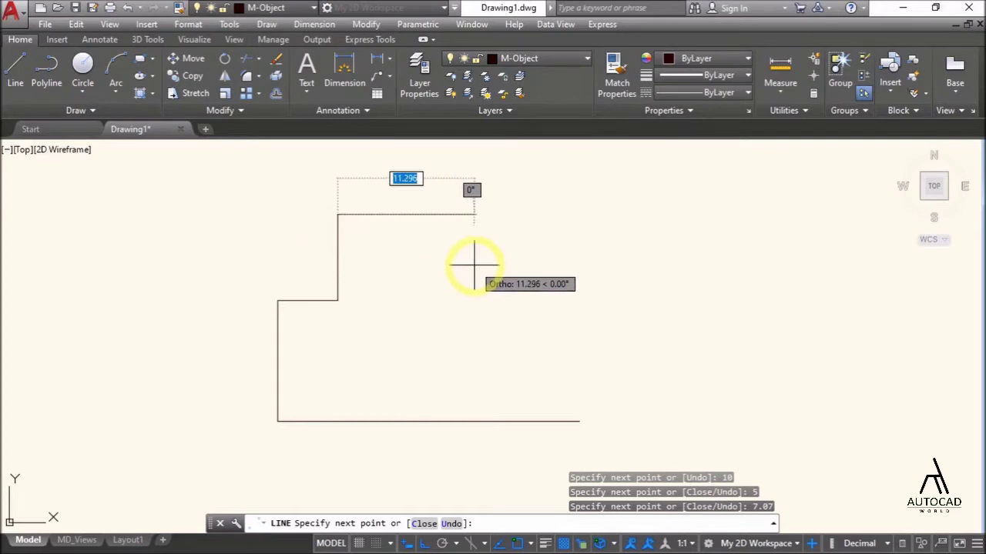
# Step: Following the question 16 figure, continue the outline with horizontal segments of 7.07 and 15 units to the right
pyautogui.hotkey('alt', 'Tab')
pyautogui.hotkey('alt', 'Tab')
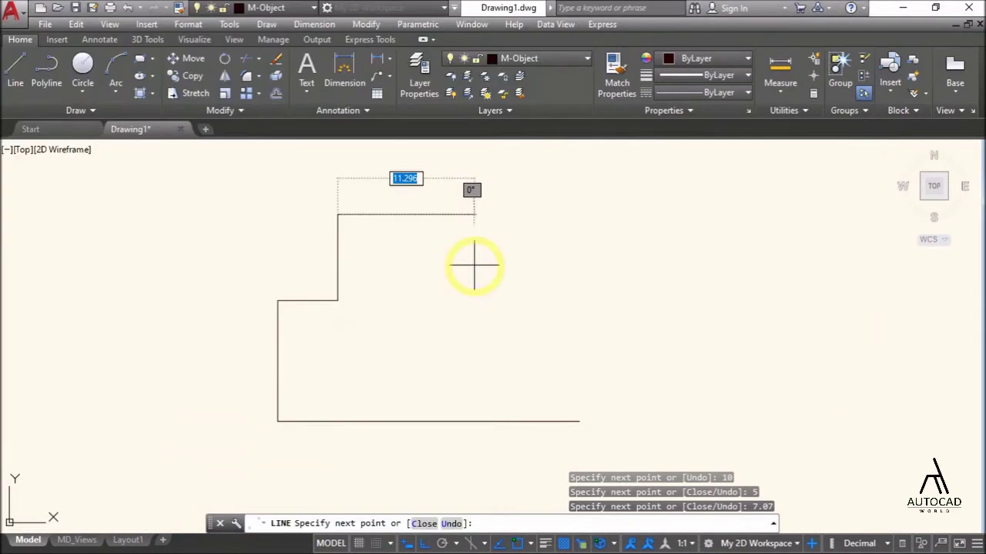
pyautogui.write('7')
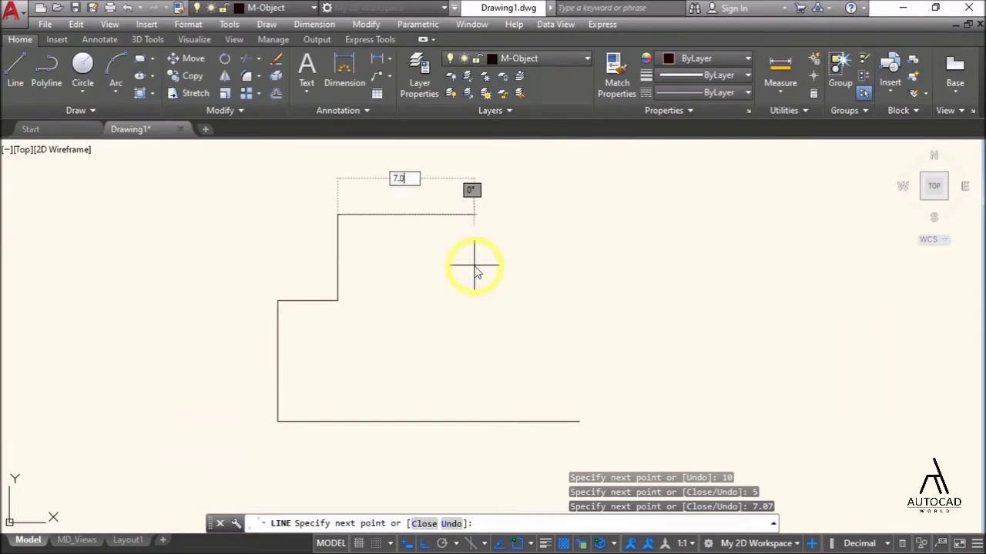
pyautogui.press('Return')
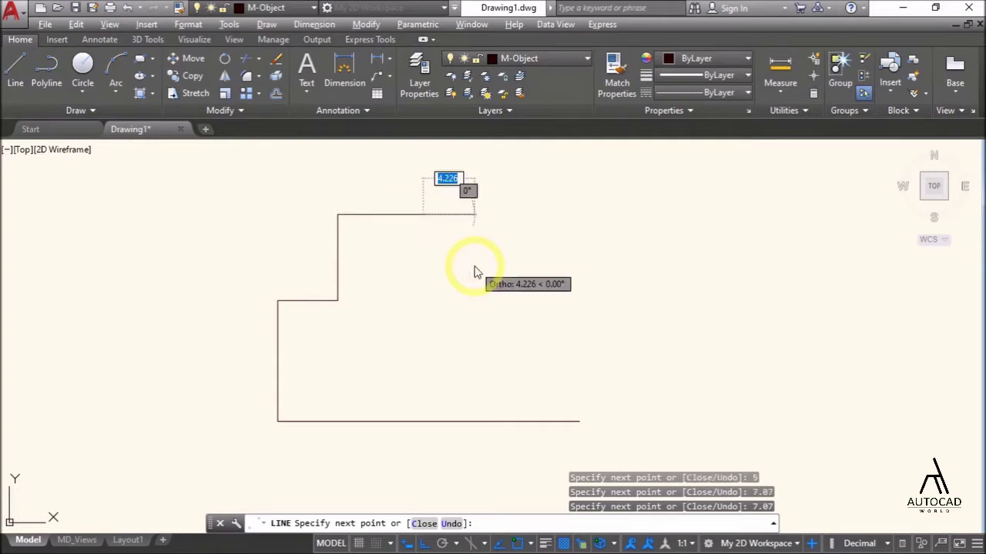
pyautogui.hotkey('alt', 'Tab')
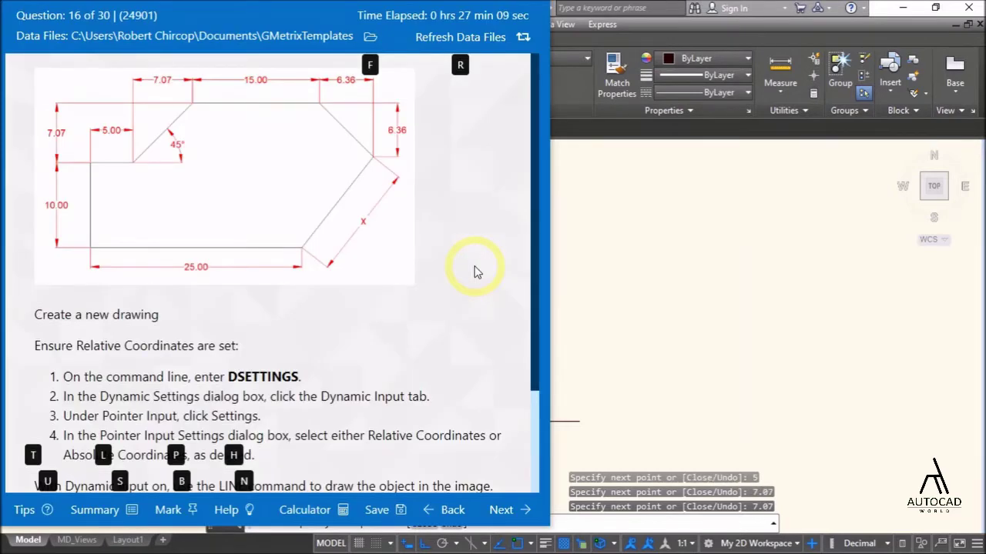
pyautogui.hotkey('alt', 'Tab')
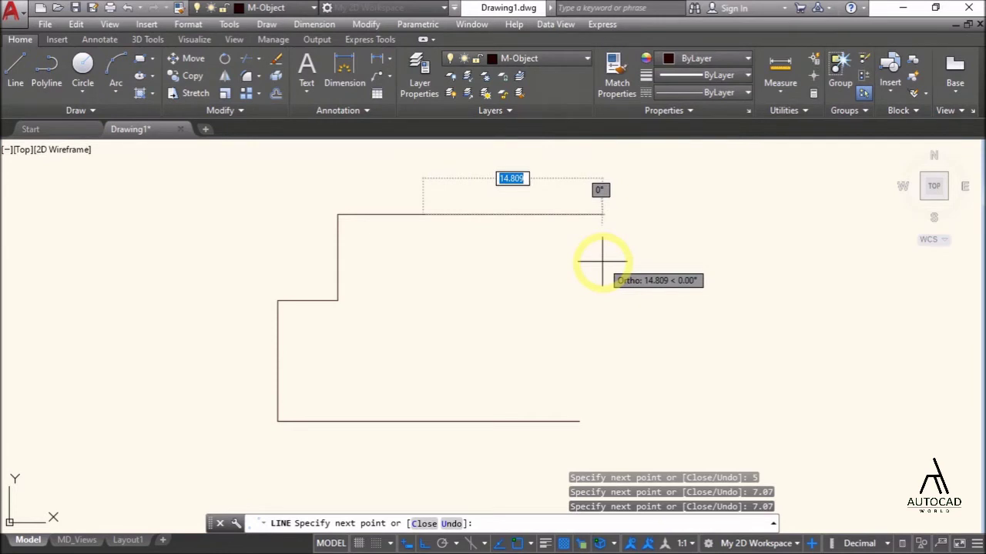
pyautogui.write('1')
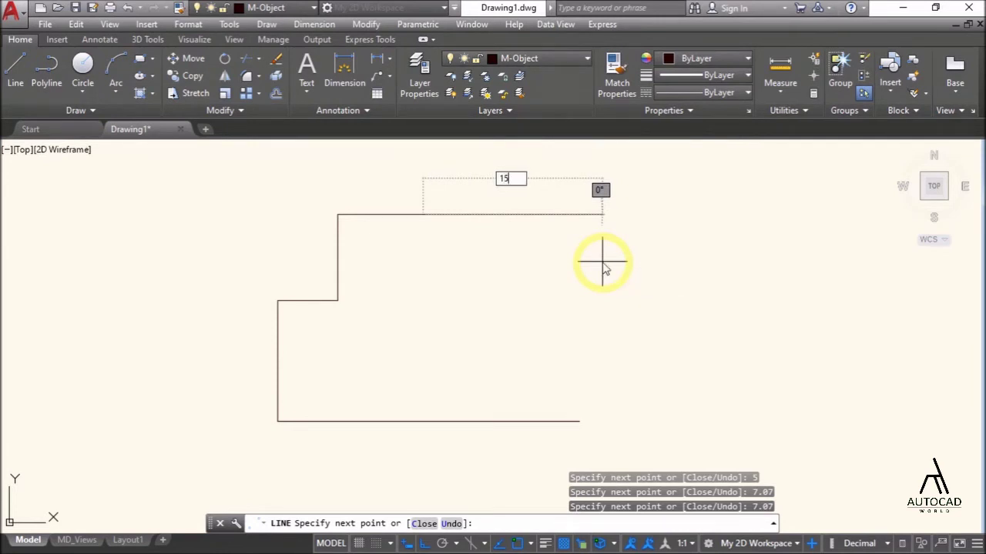
pyautogui.write('5')
pyautogui.press('Return')
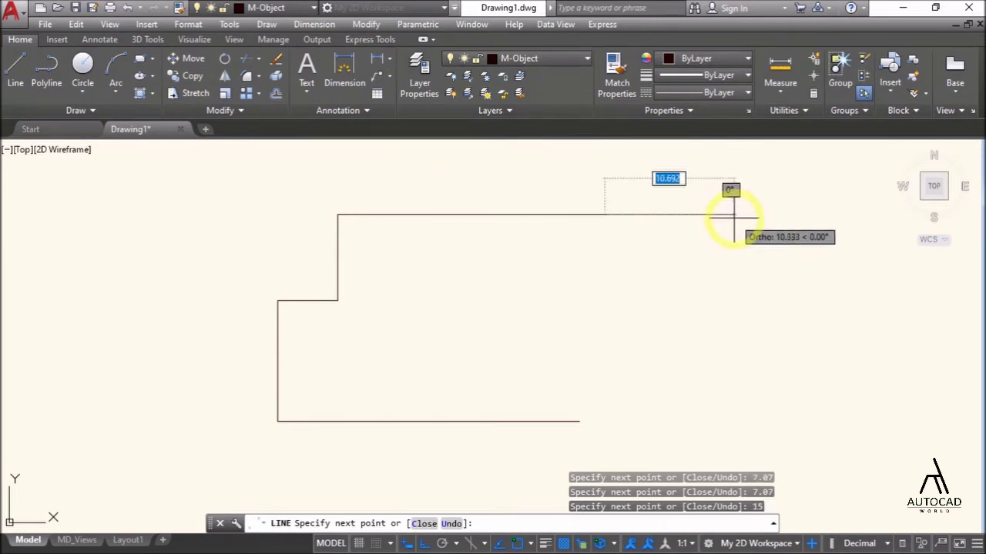
# Step: Continue the outline 6.36 units right and 6.36 units down, and close it back to the start point
pyautogui.write('6.36')
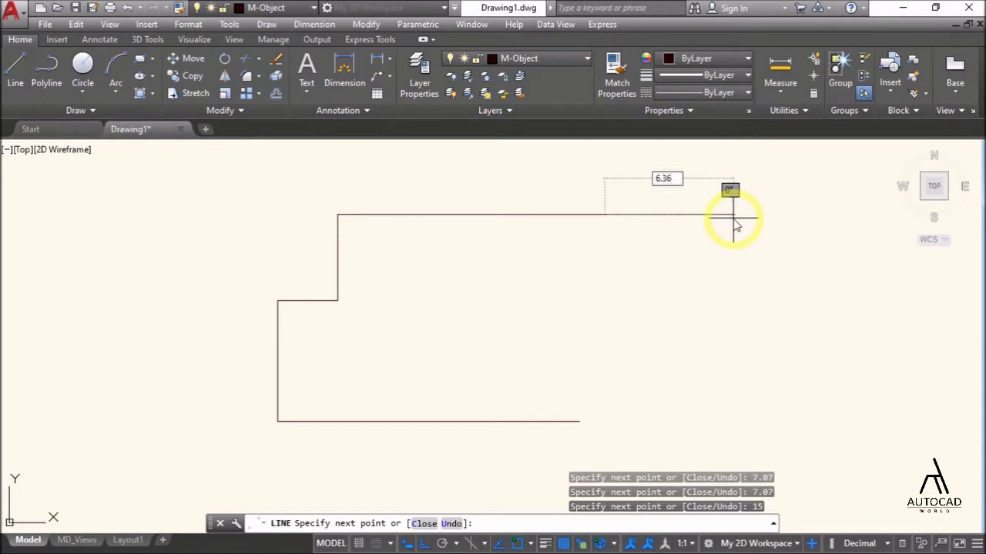
pyautogui.press('Return')
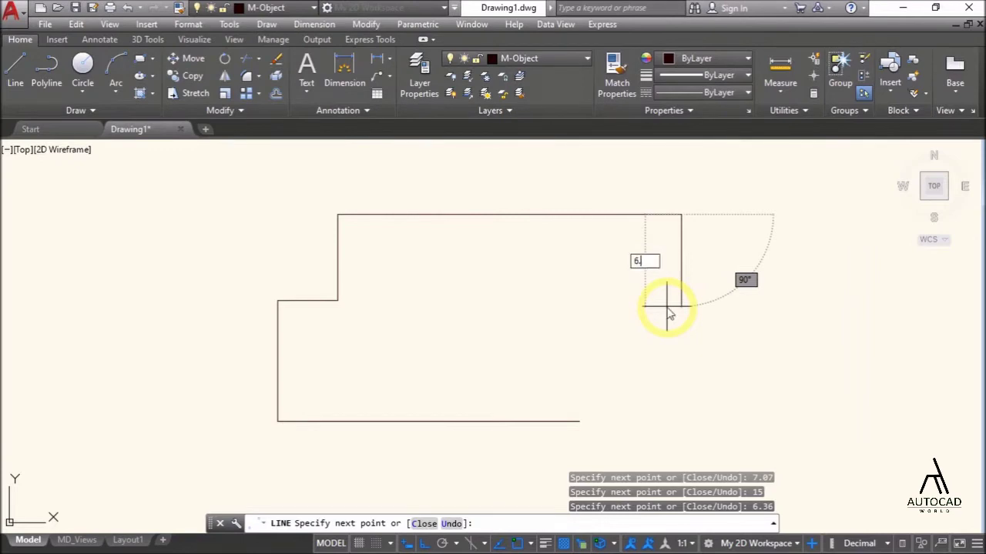
pyautogui.press('Return')
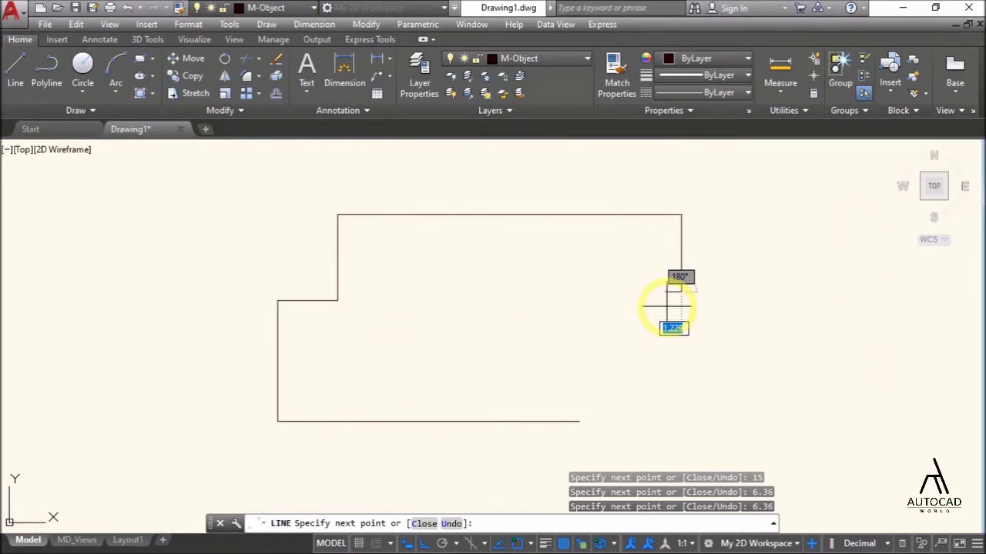
pyautogui.write('c')
pyautogui.press('Return')
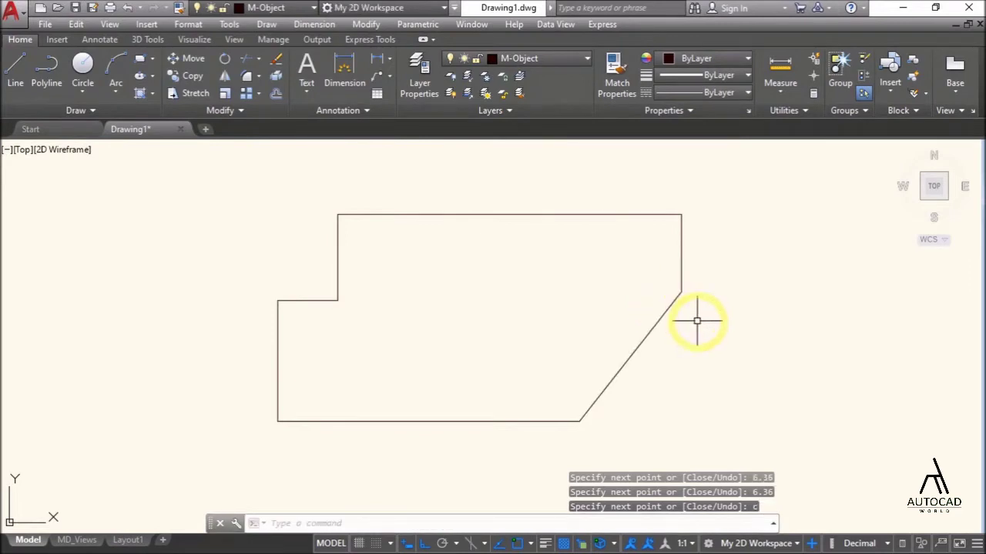
# Step: Check the figure and draw the left diagonal from the step's inner corner to the end of the 7.07 top segment
pyautogui.hotkey('alt', 'Tab')
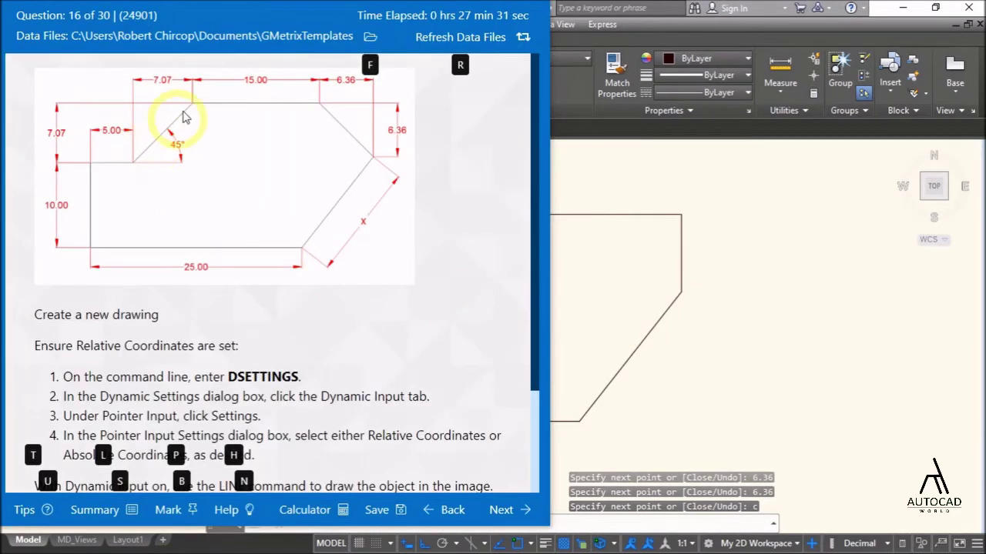
pyautogui.hotkey('alt', 'Tab')
pyautogui.write('l')
pyautogui.press('Return')
pyautogui.click(338, 300)
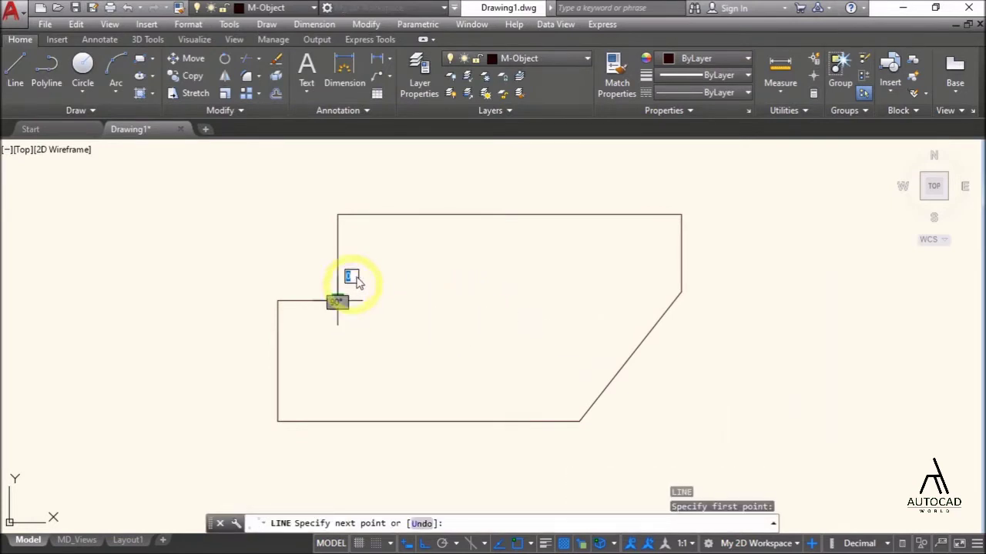
pyautogui.click(422, 214)
pyautogui.press('Return')
# Step: Draw the right diagonal from the lower end of the vertical 6.36 segment to the end of the 15-unit top segment
pyautogui.press('Return')
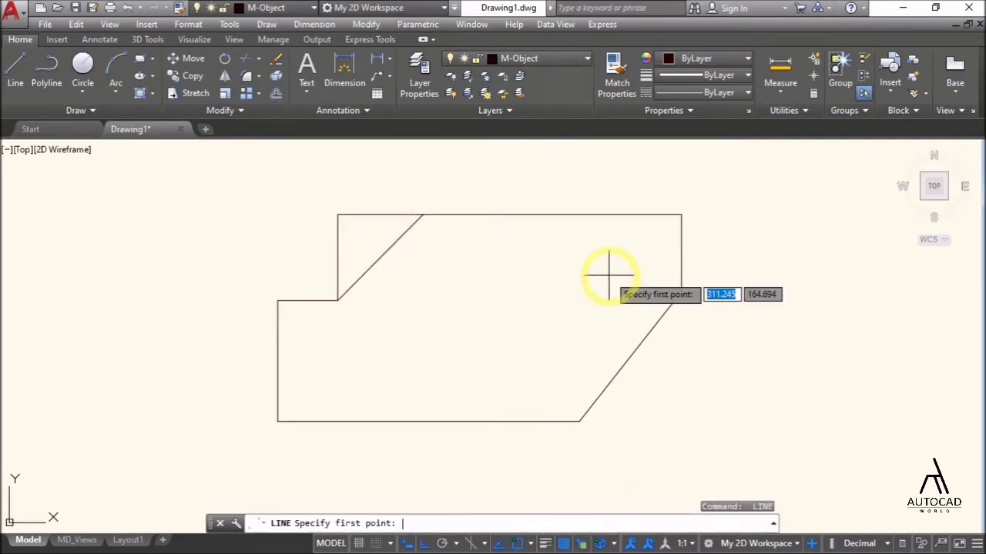
pyautogui.click(681, 291)
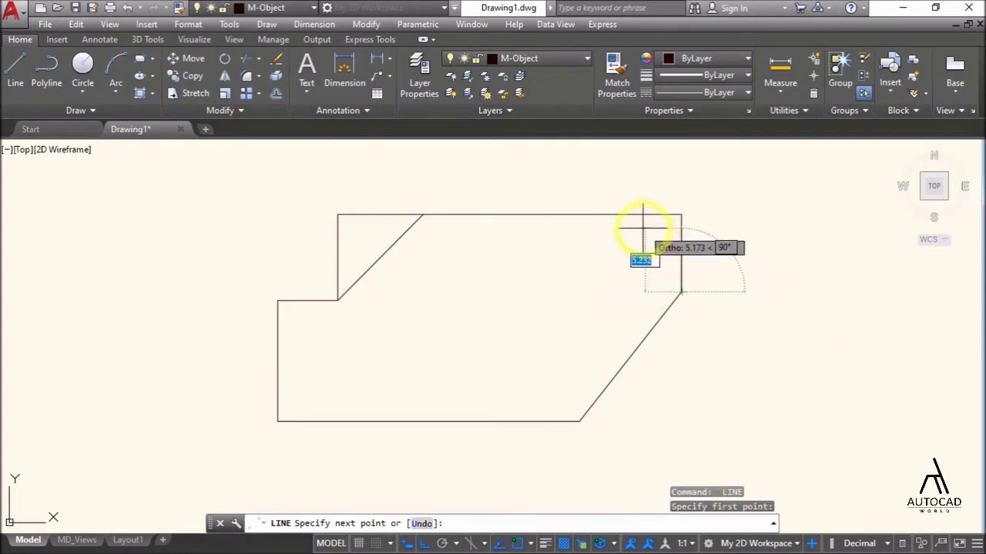
pyautogui.click(605, 214)
pyautogui.press('Return')
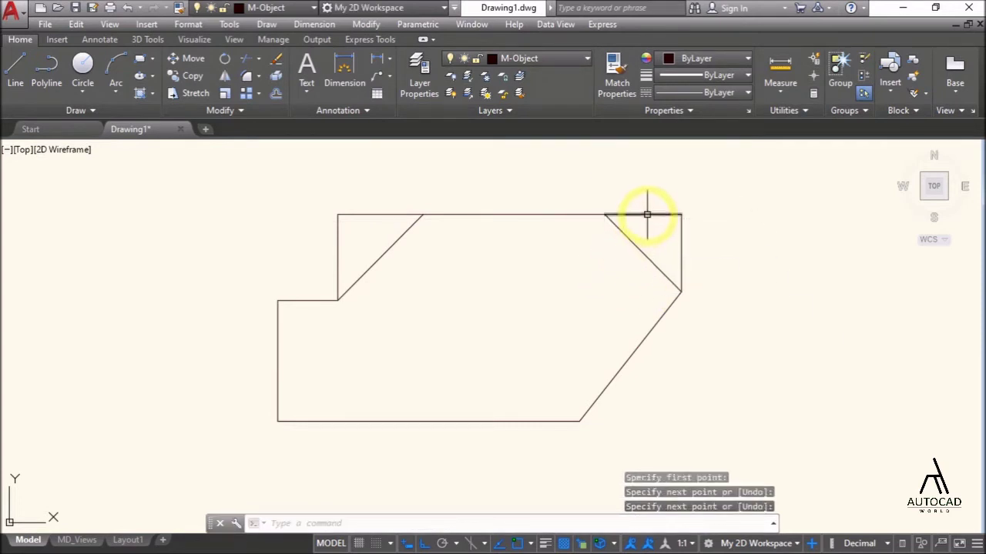
# Step: Erase the horizontal and vertical construction lines outside both diagonals at the upper right and upper left corners
pyautogui.click(722, 242)
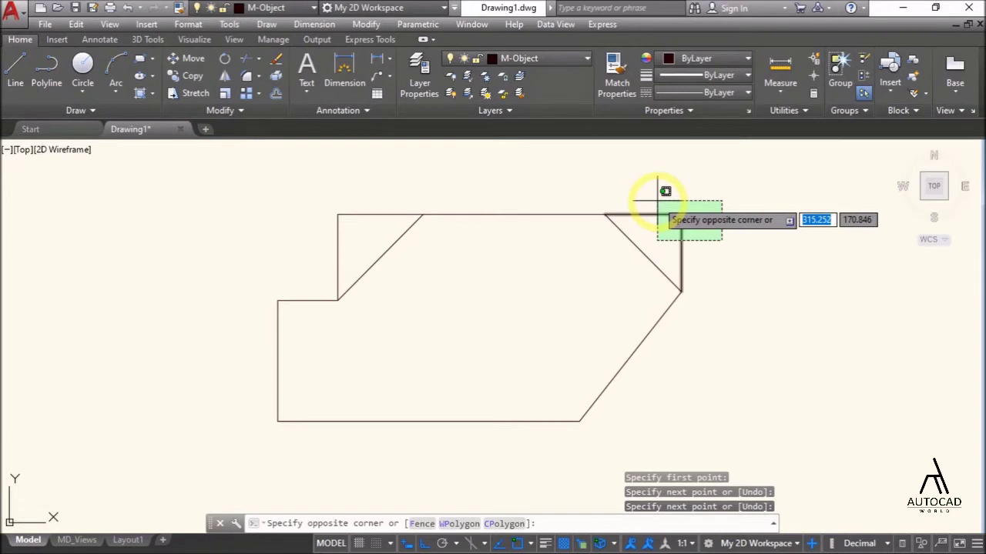
pyautogui.click(658, 192)
pyautogui.press('Delete')
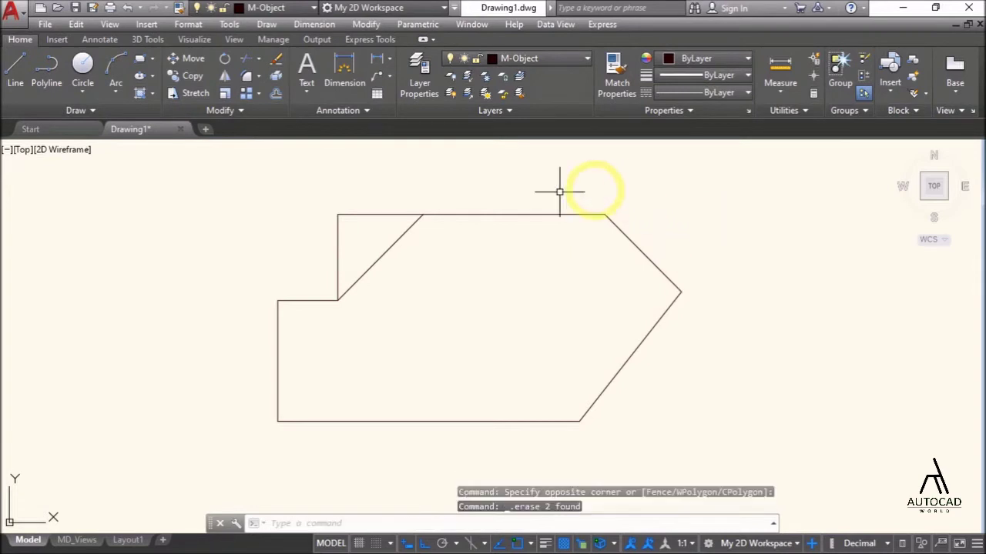
pyautogui.click(354, 231)
pyautogui.click(330, 195)
pyautogui.press('Delete')
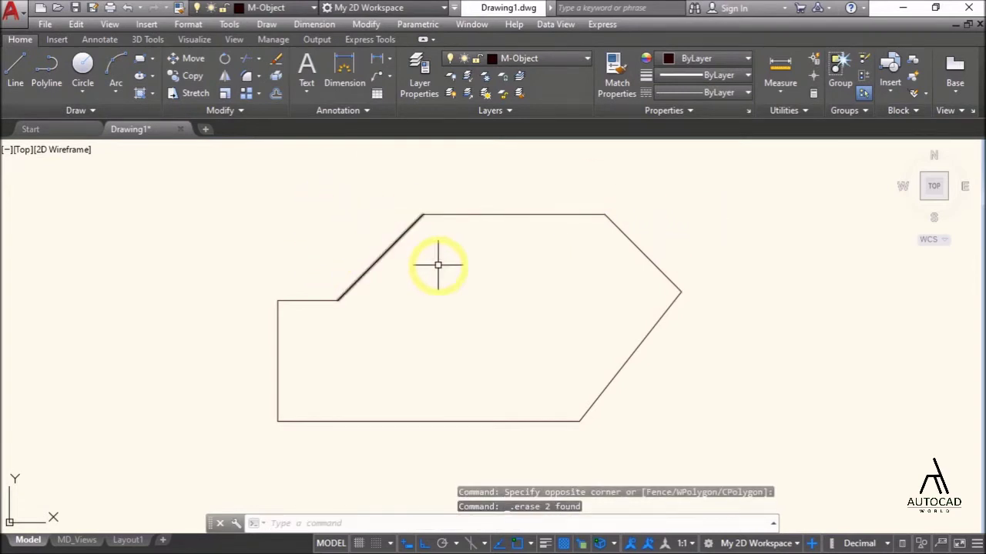
# Step: Reread question 16, query the lower-right slanted line's length with LIST, and return to the Answer field in GMetrix
pyautogui.hotkey('alt', 'Tab')
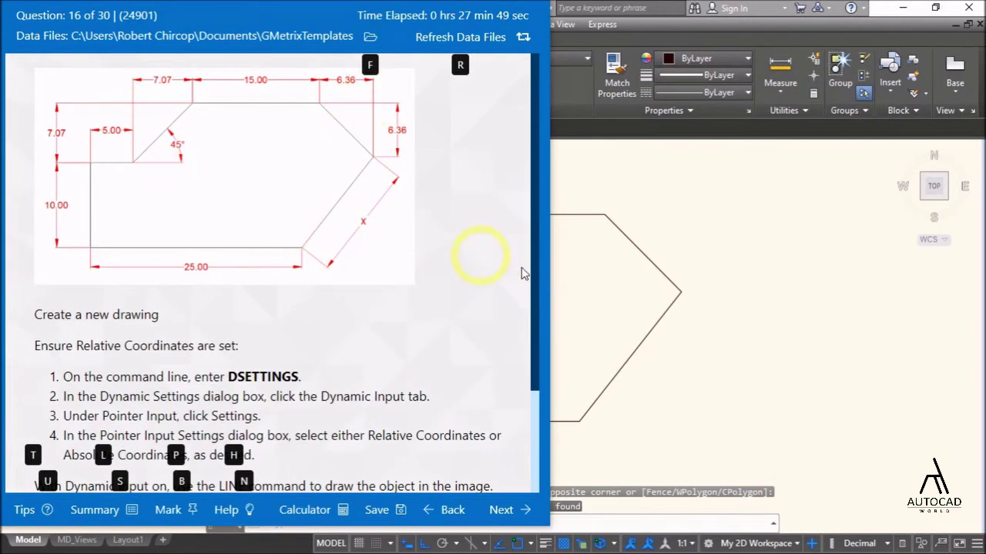
pyautogui.scroll(-2, 785, 361)
pyautogui.scroll(-4, 293, 396)
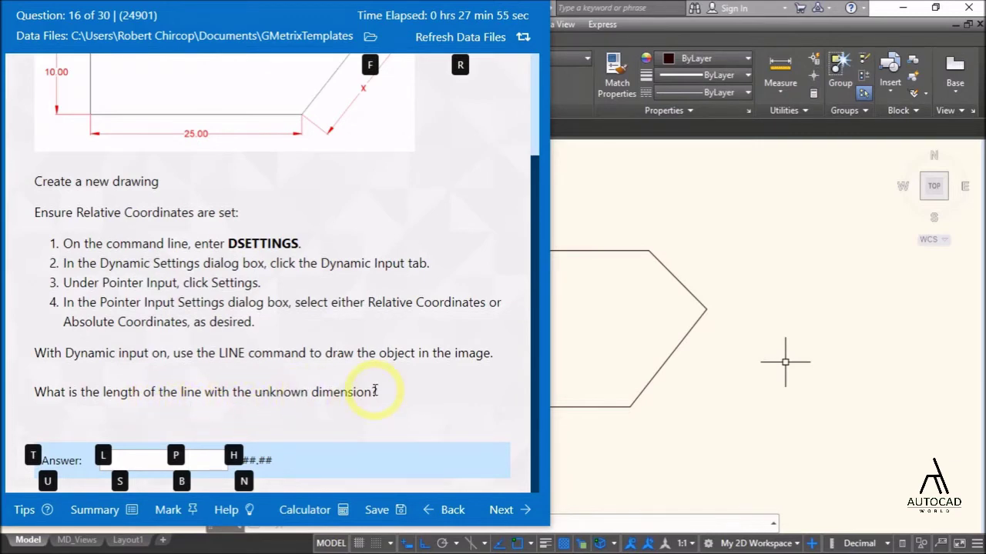
pyautogui.scroll(3, 375, 391)
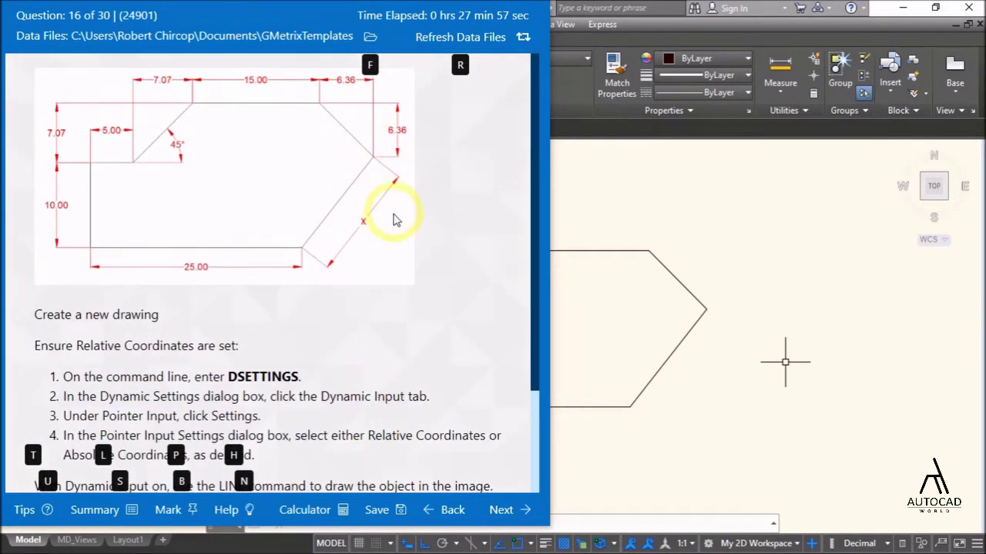
pyautogui.click(627, 352)
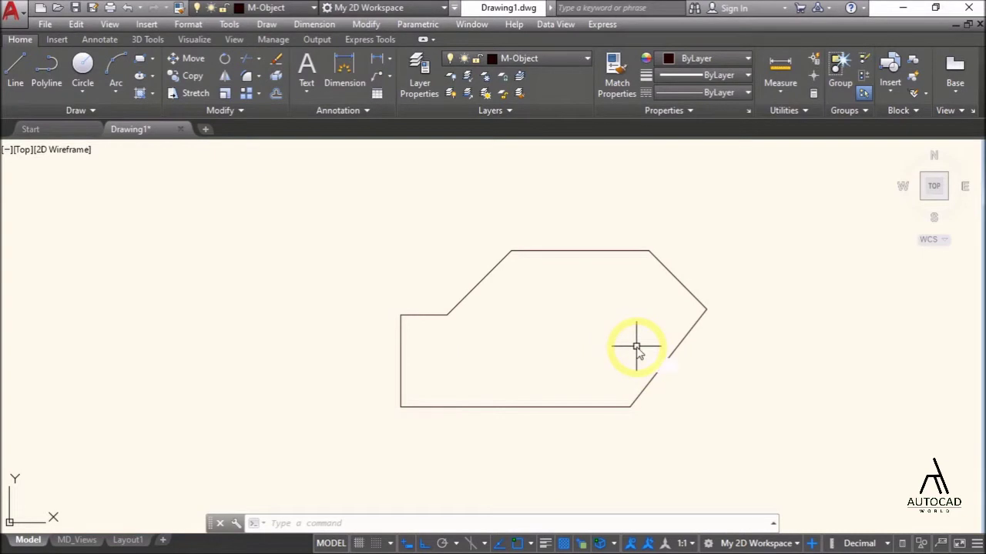
pyautogui.write('li')
pyautogui.press('Return')
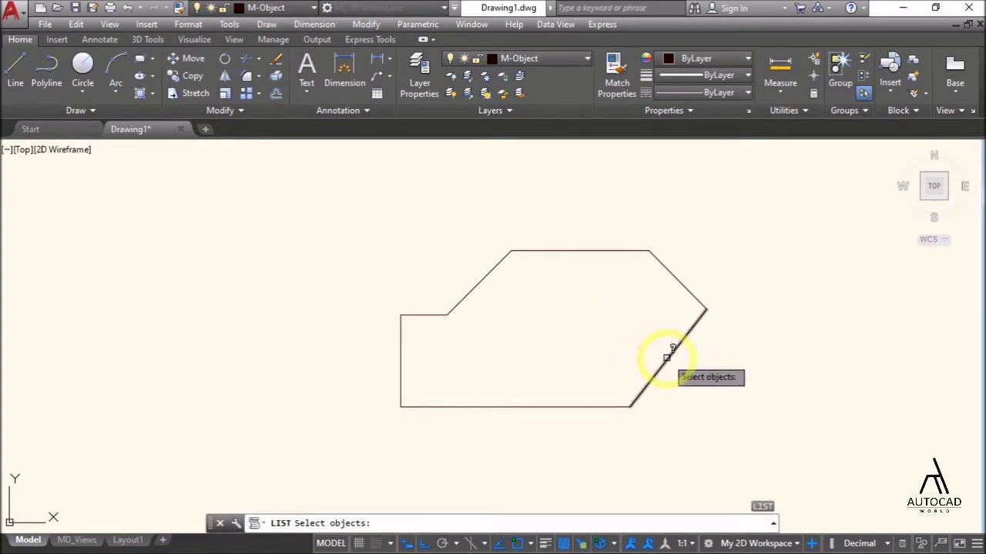
pyautogui.click(668, 356)
pyautogui.press('Return')
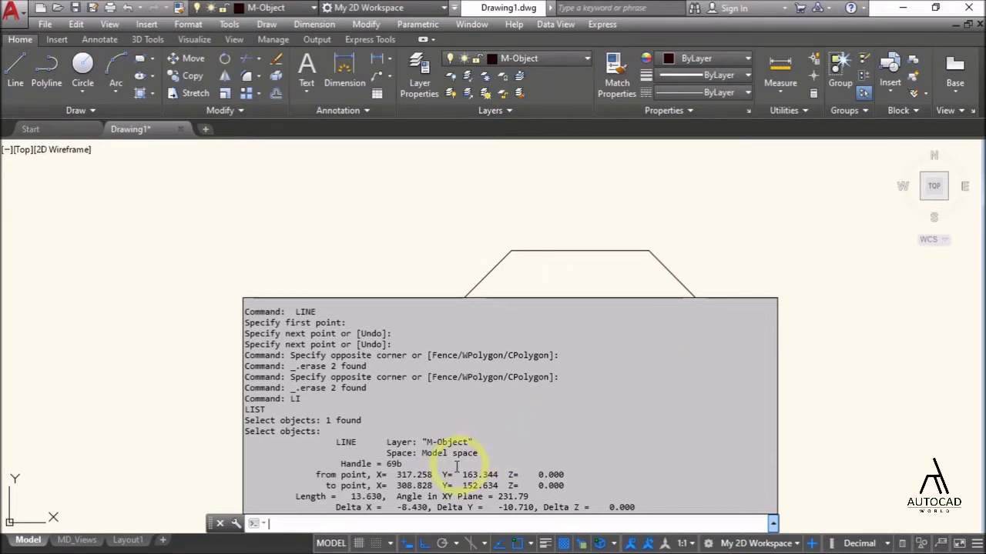
pyautogui.doubleClick(361, 496)
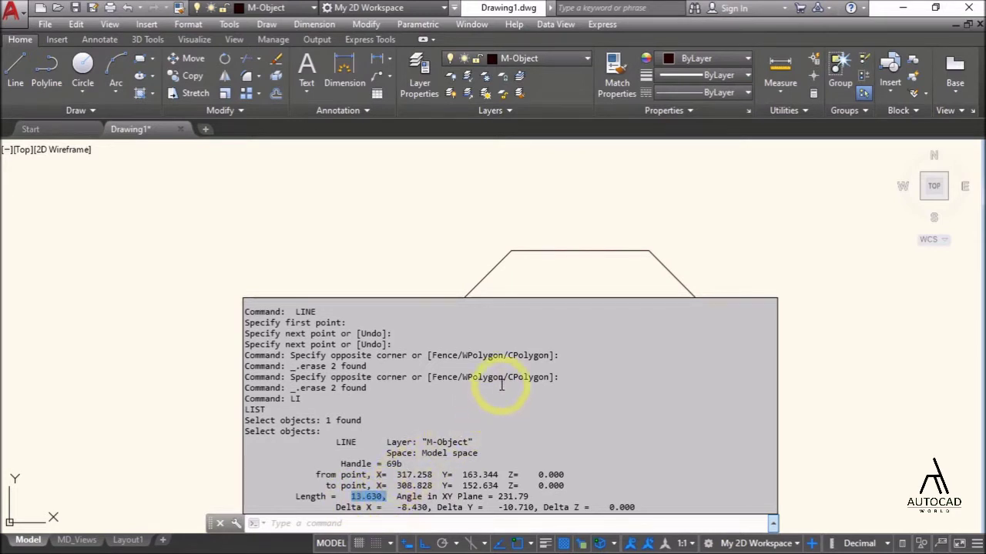
pyautogui.hotkey('alt', 'Tab')
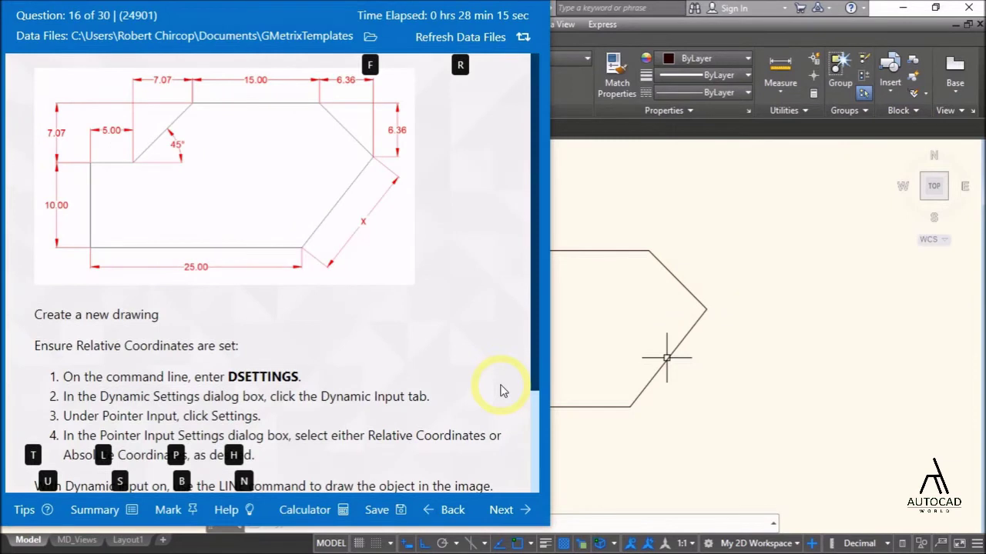
pyautogui.scroll(-3, 206, 411)
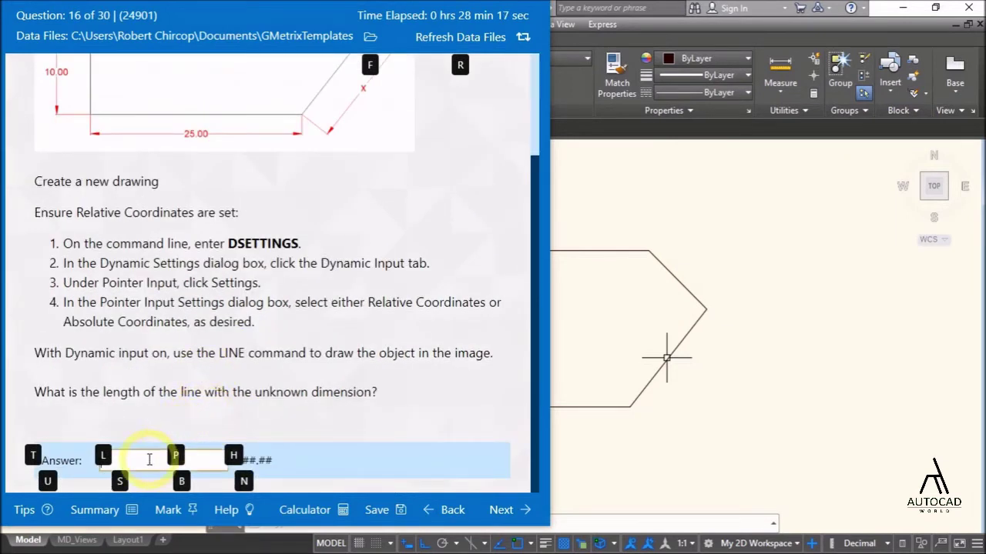
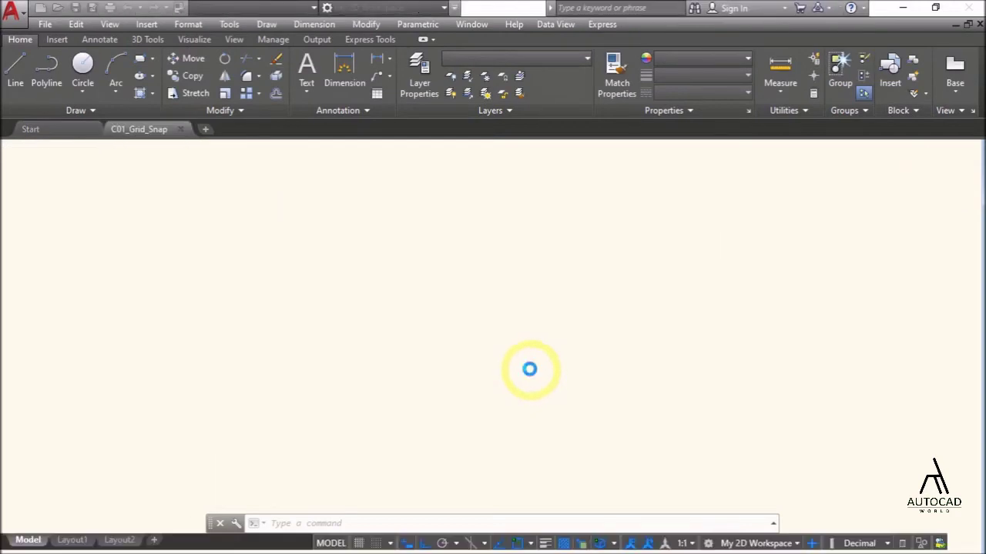
pyautogui.moveTo(531, 369)
pyautogui.mouseDown(button='middle')
pyautogui.moveTo(508, 343)
pyautogui.moveTo(493, 344)
pyautogui.mouseUp(button='middle')
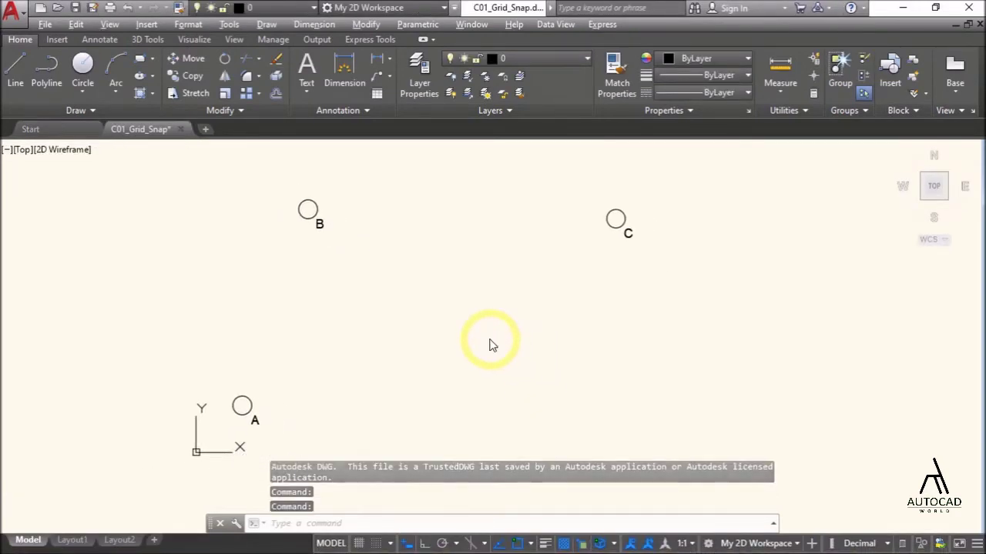
pyautogui.click(80, 93)
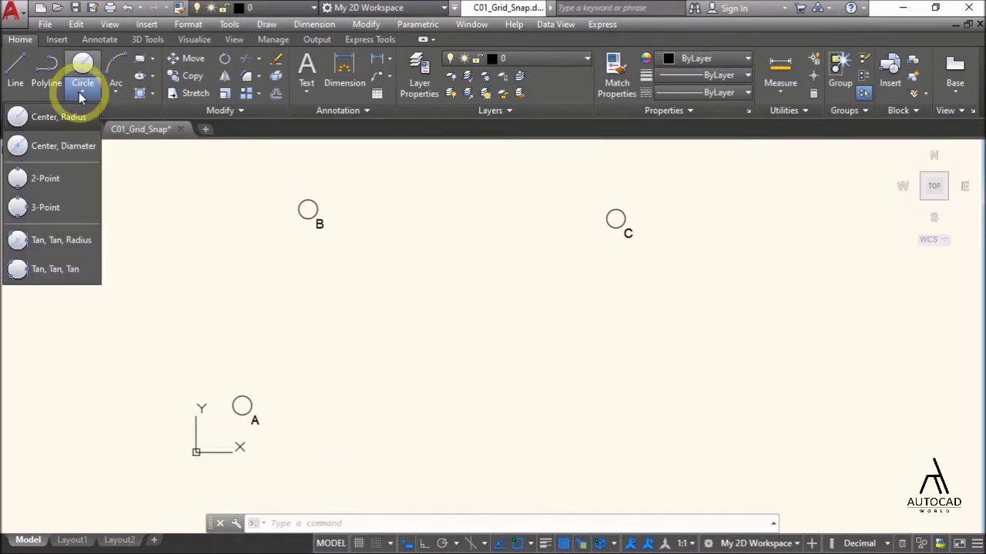
pyautogui.click(64, 205)
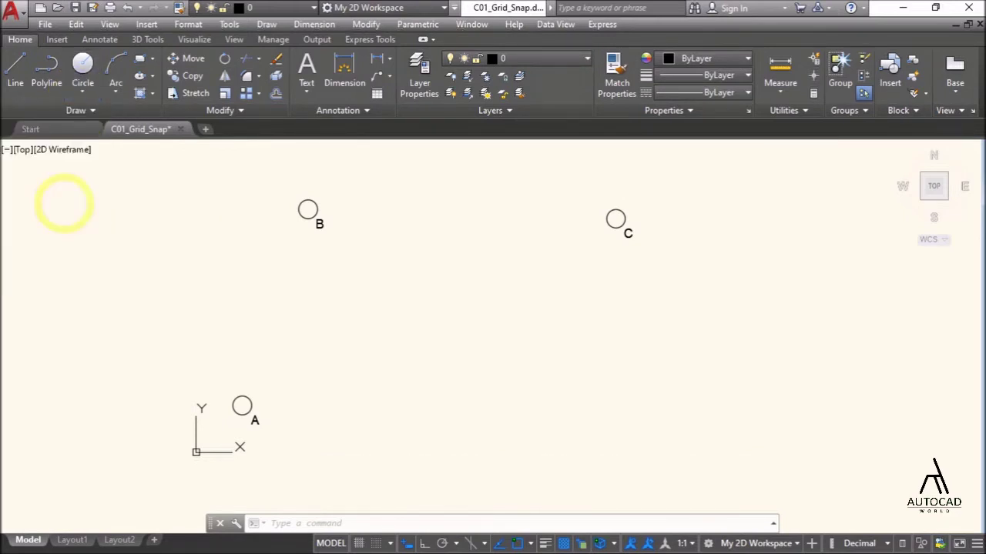
pyautogui.press('Escape')
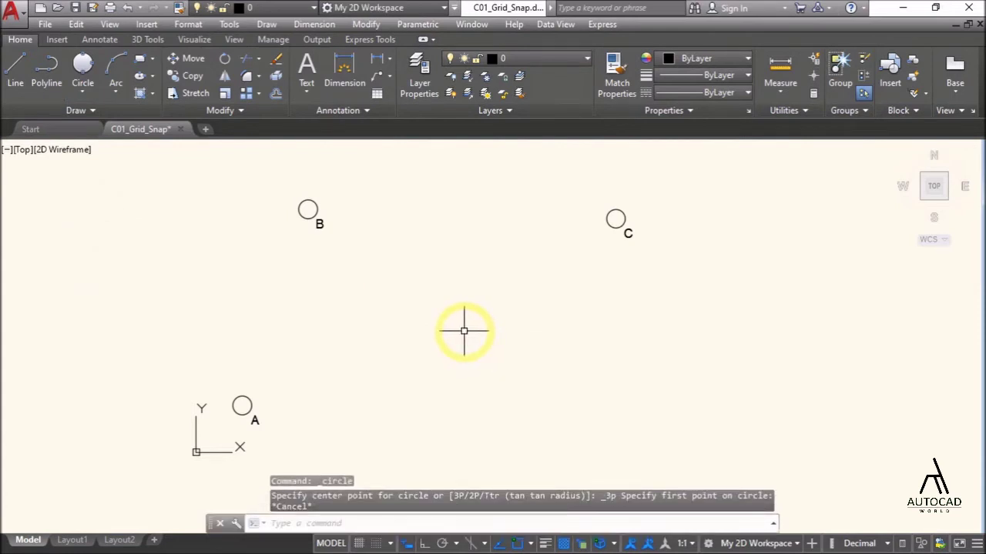
# Step: Draw a three-point circle through the centers of small circles C, B and A
pyautogui.press('Return')
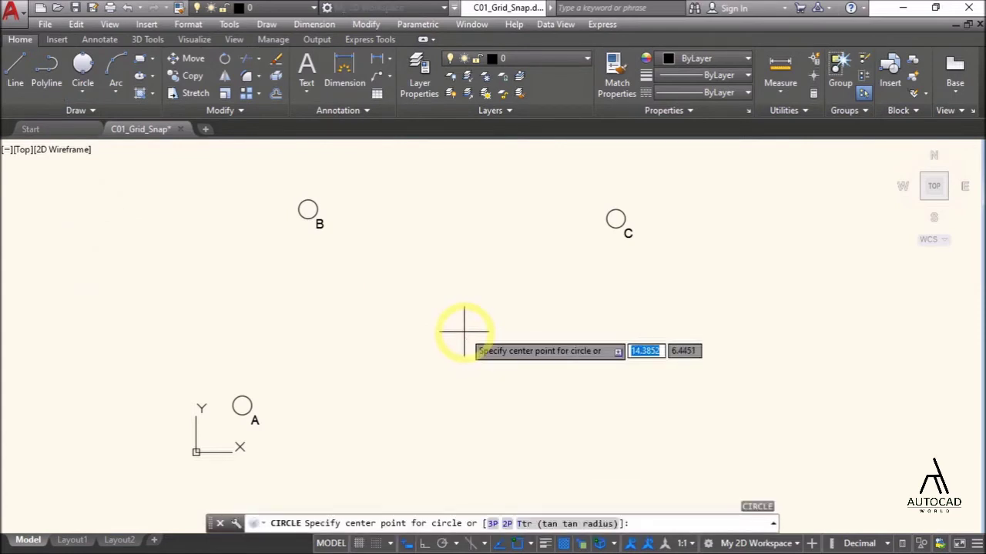
pyautogui.click(494, 525)
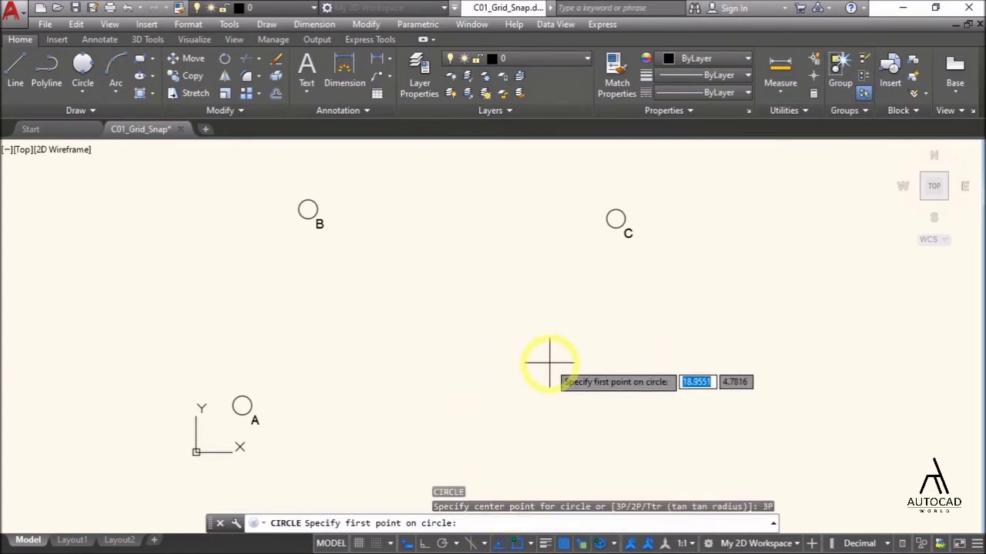
pyautogui.click(615, 219)
pyautogui.click(307, 210)
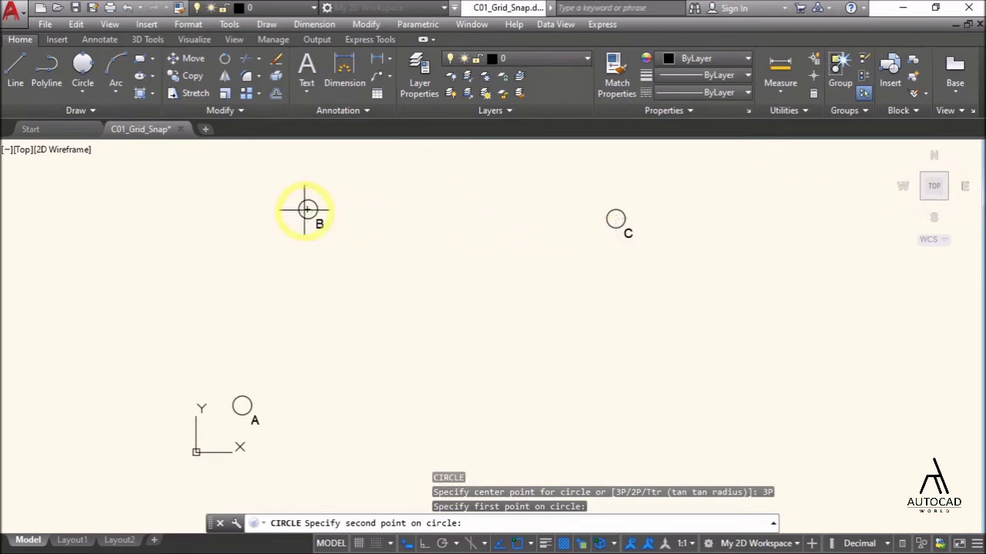
pyautogui.click(242, 406)
pyautogui.scroll(-3, 403, 390)
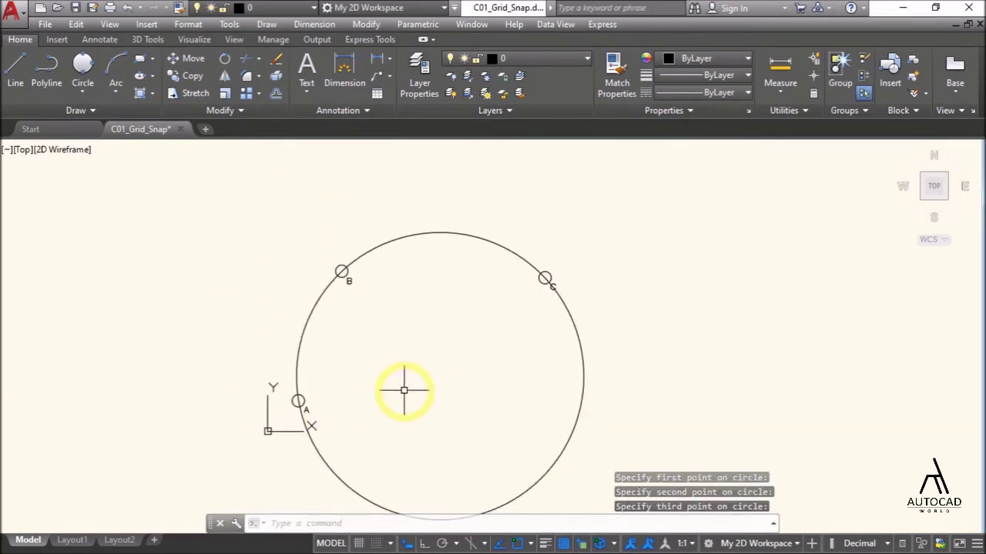
# Step: Recheck question 17 in GMetrix, then look up the large circle's circumference in its properties in AutoCAD
pyautogui.hotkey('alt', 'Tab')
pyautogui.hotkey('alt', 'Tab')
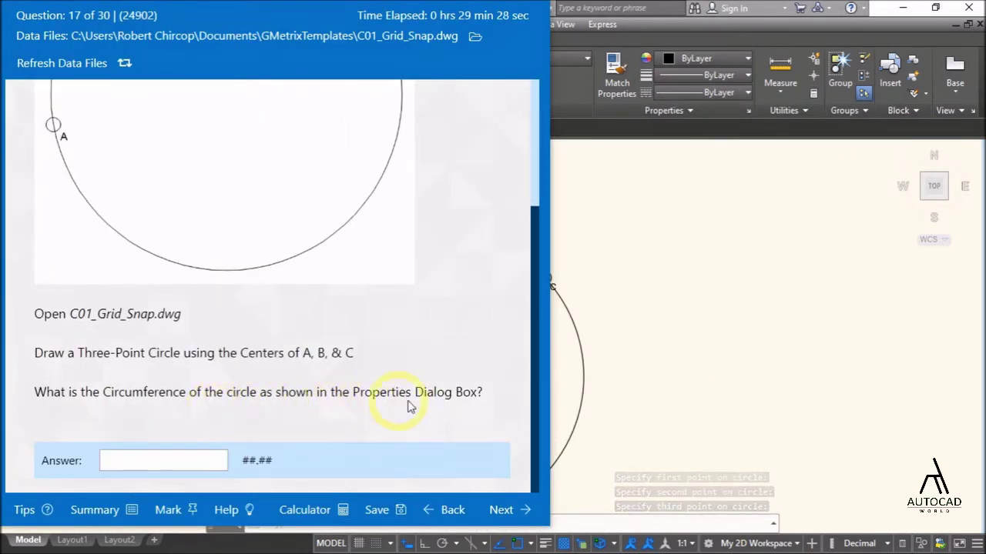
pyautogui.hotkey('alt', 'Tab')
pyautogui.click(569, 320)
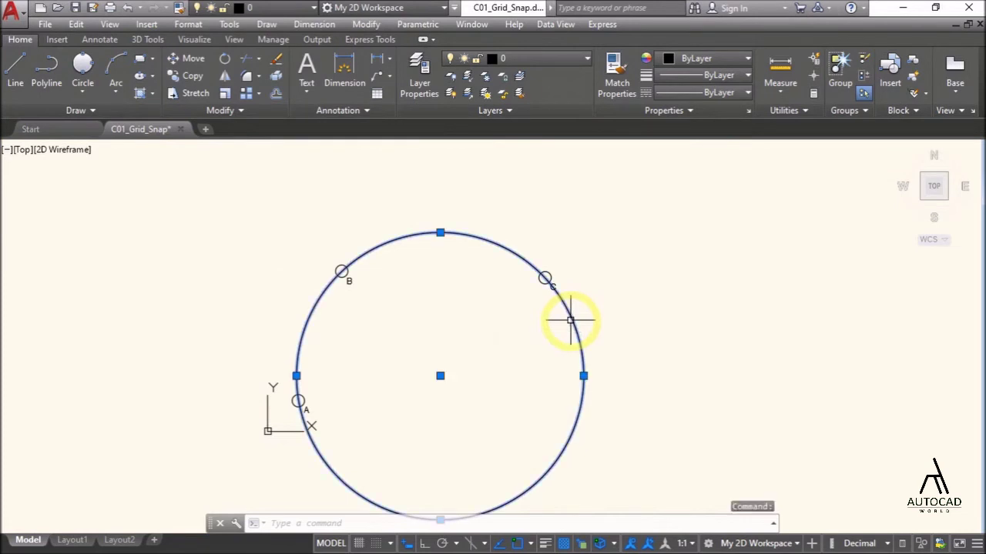
pyautogui.rightClick(624, 296)
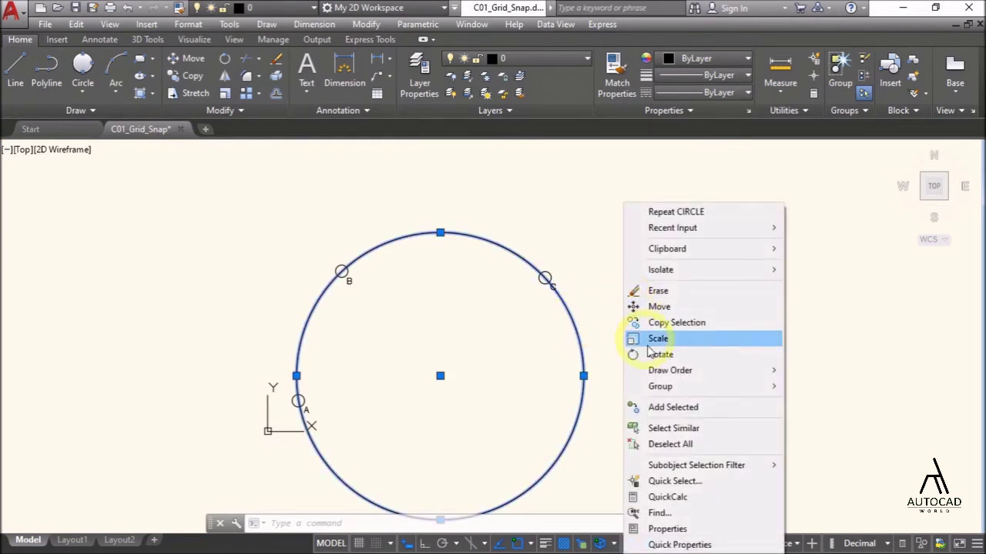
pyautogui.click(667, 529)
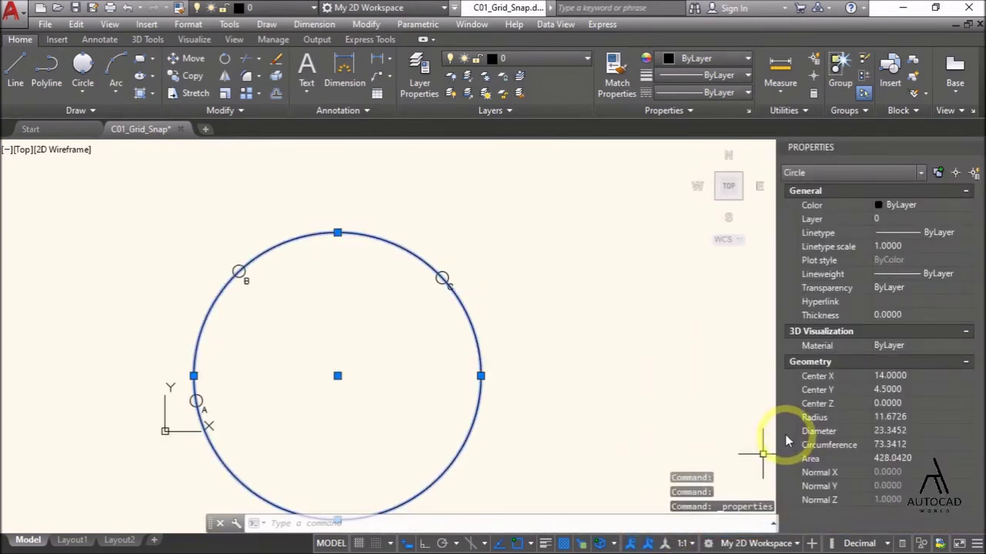
pyautogui.click(885, 446)
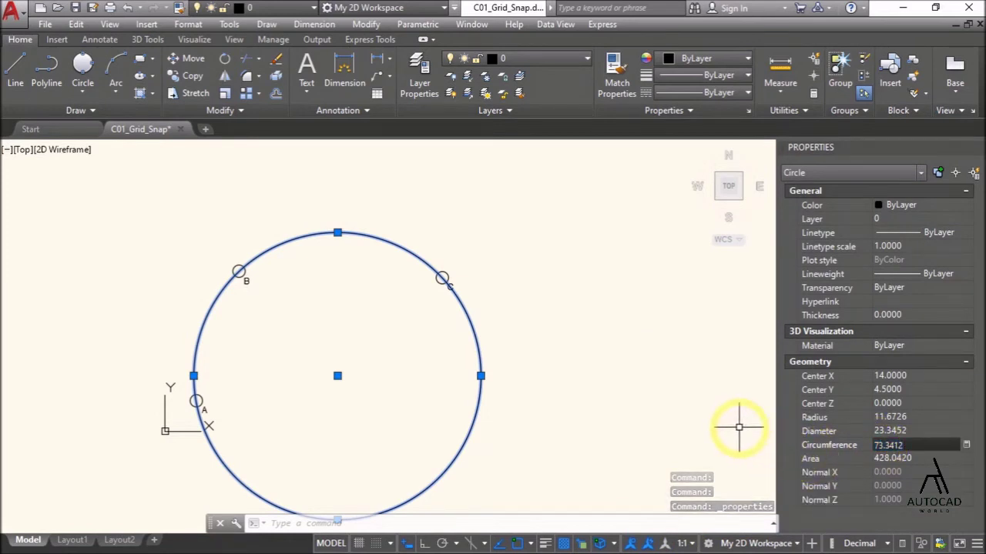
pyautogui.doubleClick(886, 445)
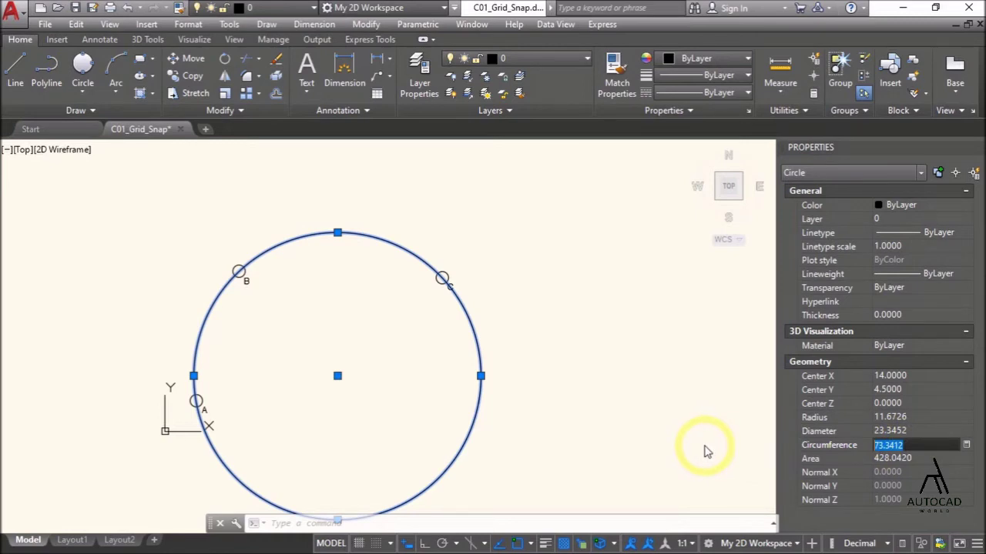
# Step: Answer question 17 in GMetrix with 73.34, submit it and continue to question 18
pyautogui.hotkey('alt', 'Tab')
pyautogui.click(184, 466)
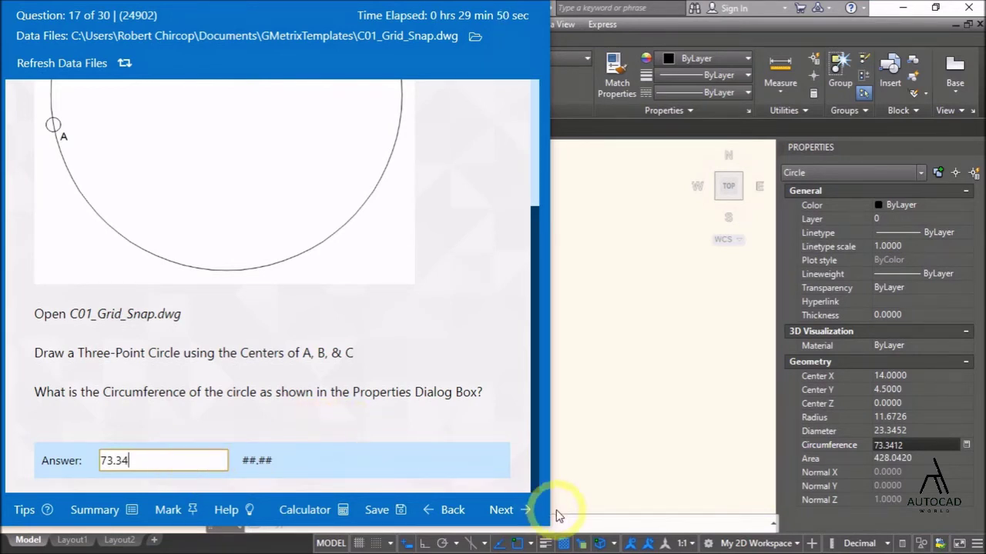
pyautogui.click(511, 511)
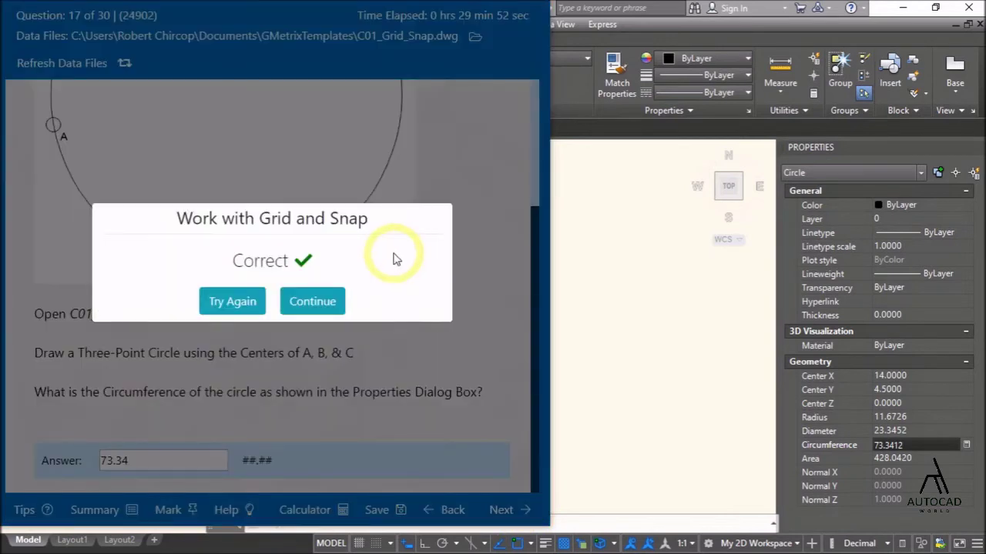
pyautogui.click(337, 302)
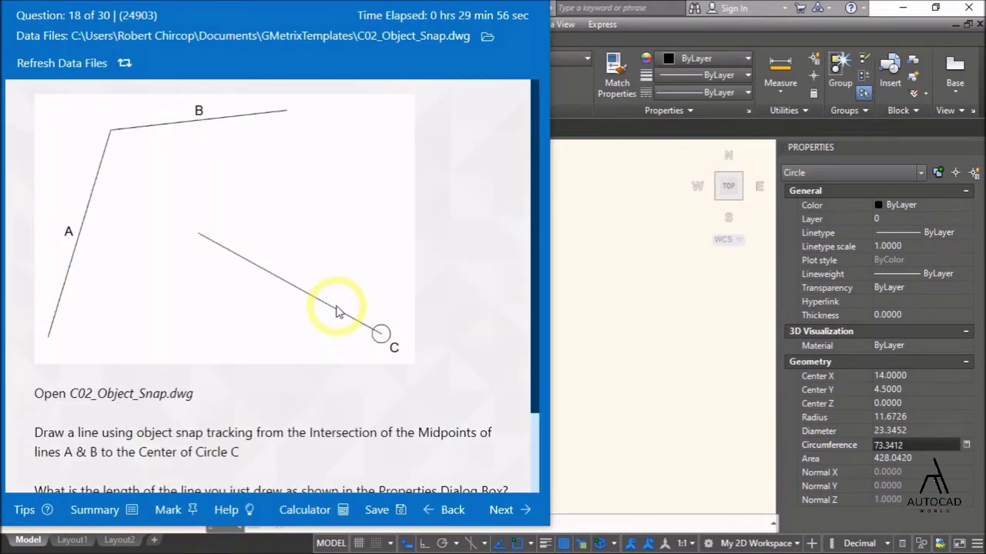
# Step: Switch to AutoCAD and close the C01_Grid_Snap drawing
pyautogui.hotkey('alt', 'Tab')
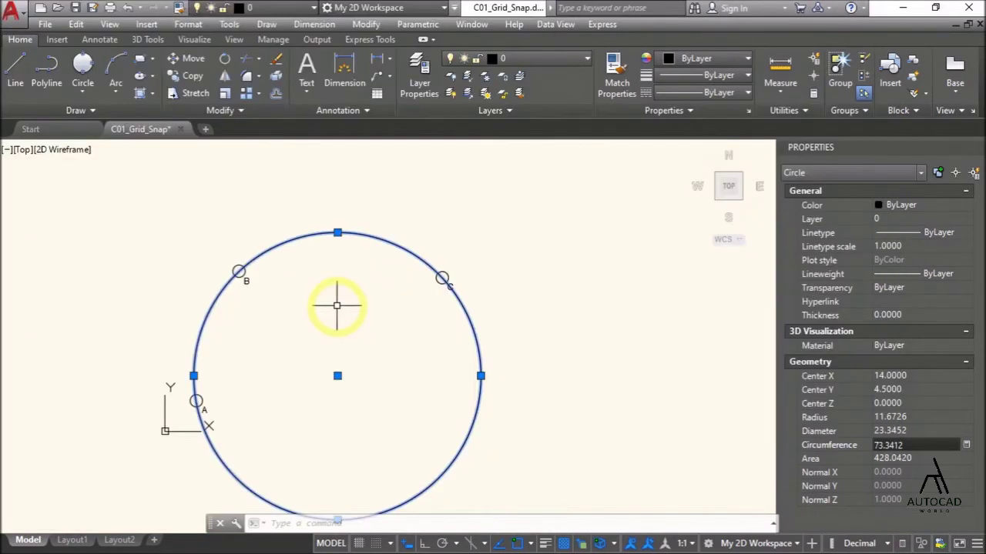
pyautogui.click(181, 130)
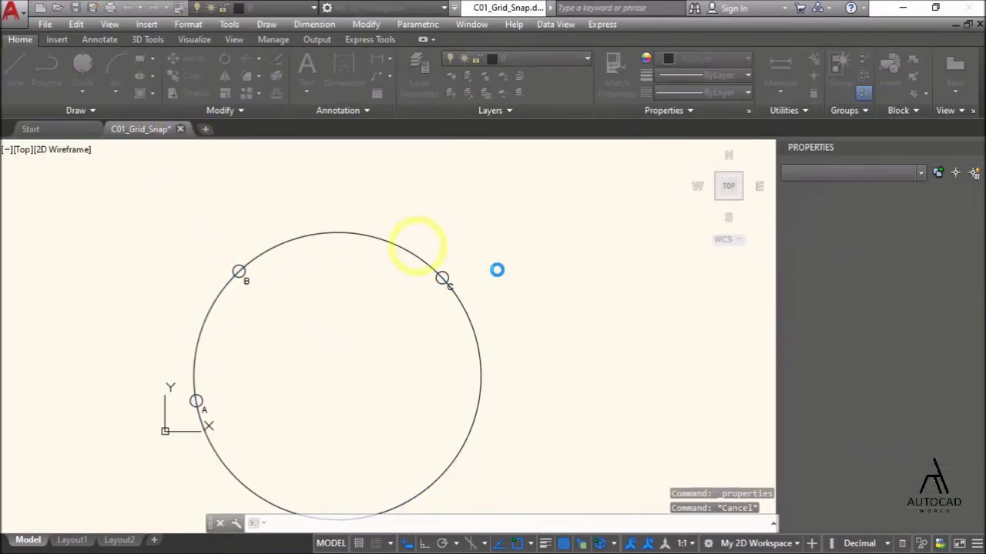
pyautogui.click(550, 319)
# Step: Open C02_Object_Snap.dwg from the GMetrixTemplates folder in AutoCAD and close the Properties palette
pyautogui.hotkey('alt', 'Tab')
pyautogui.hotkey('alt', 'Tab')
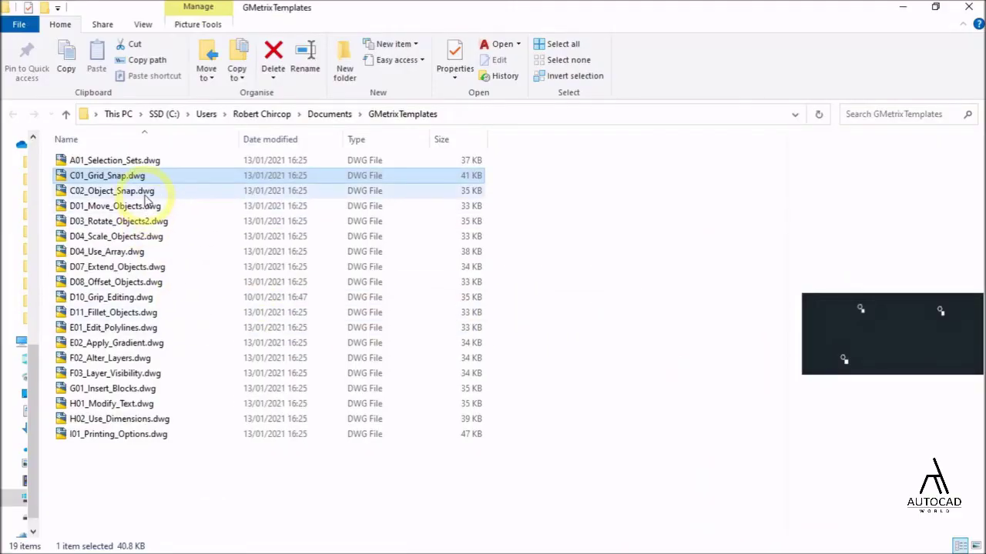
pyautogui.click(115, 191)
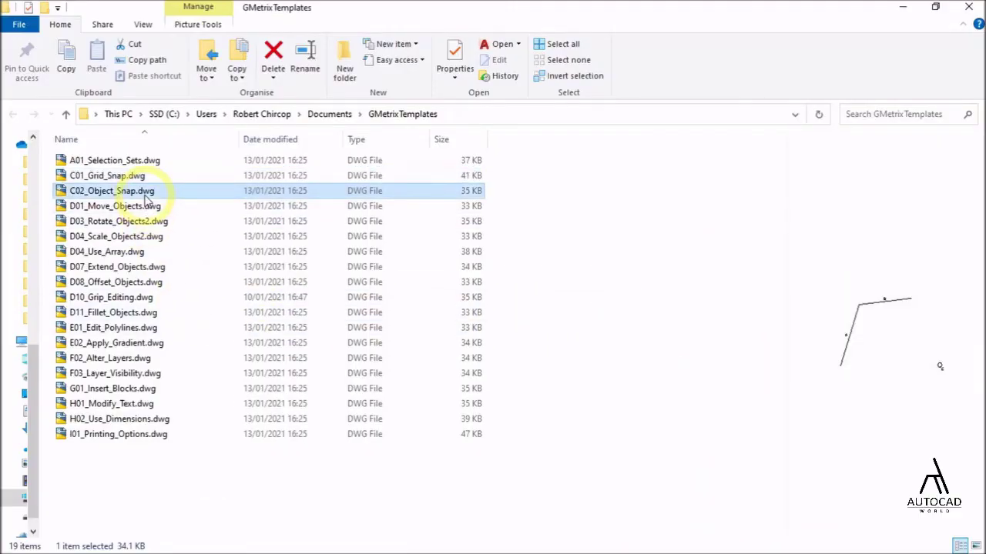
pyautogui.click(491, 48)
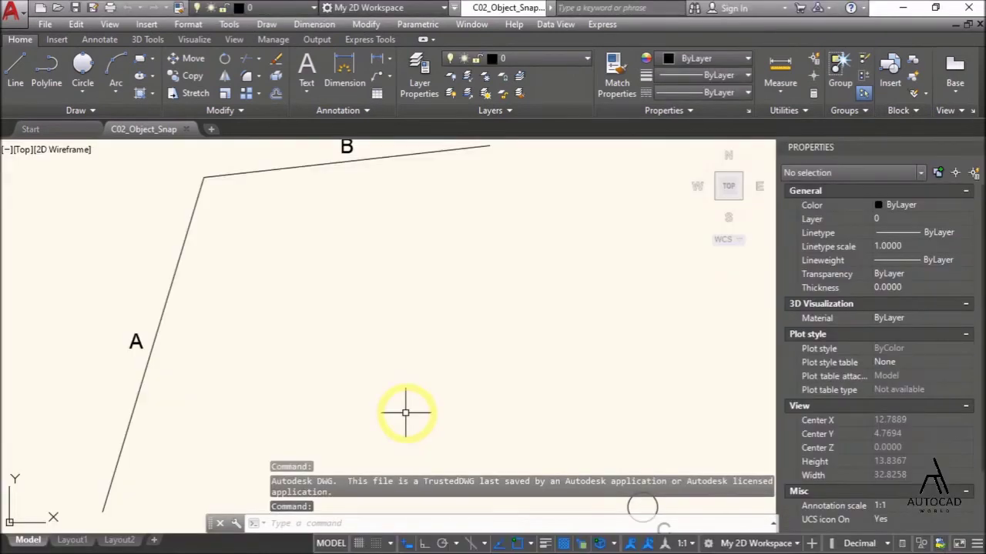
pyautogui.hotkey('ctrl', '1')
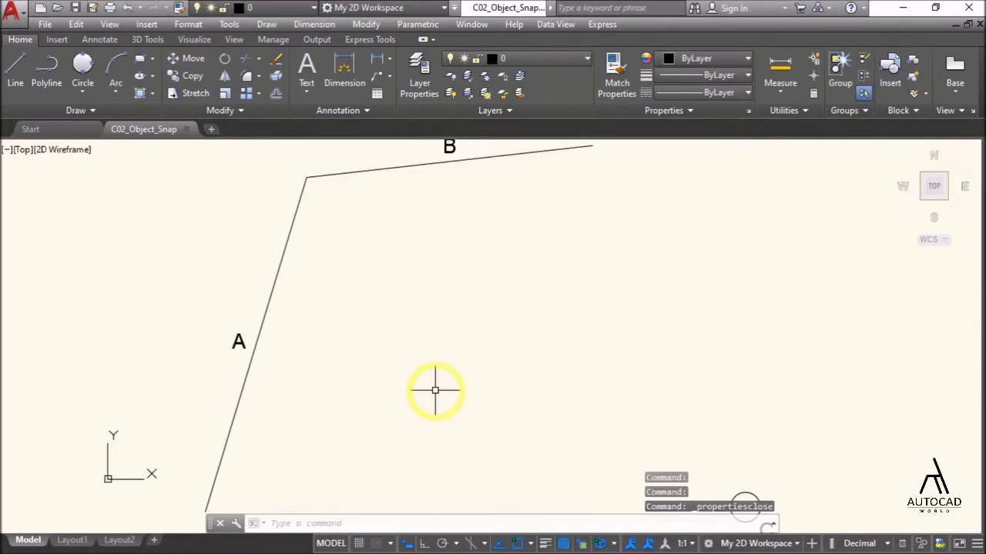
pyautogui.scroll(-3, 435, 390)
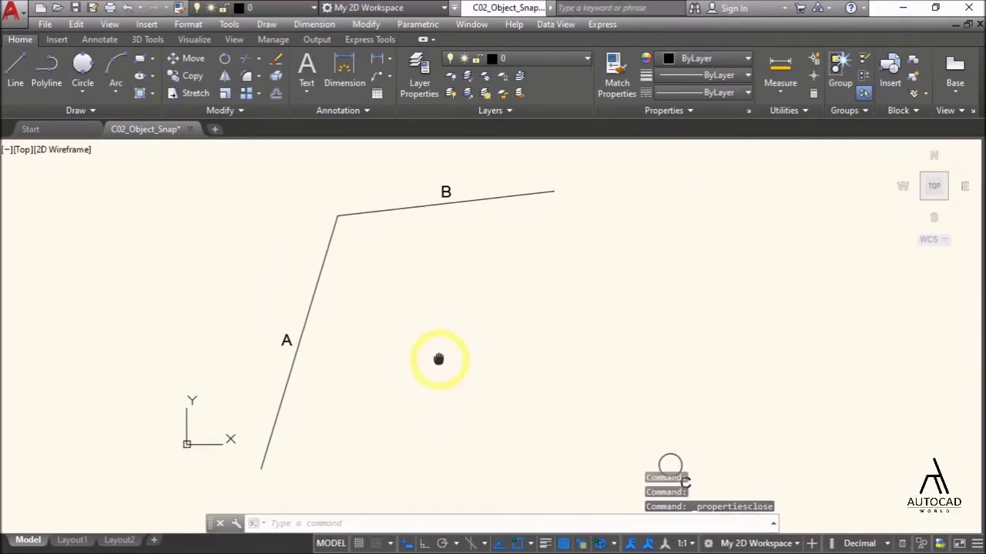
pyautogui.scroll(-1, 417, 327)
# Step: Read question 18 in GMetrix, then draw a line from the tracked intersection of lines A and B's midpoints to circle C's center
pyautogui.hotkey('alt', 'Tab')
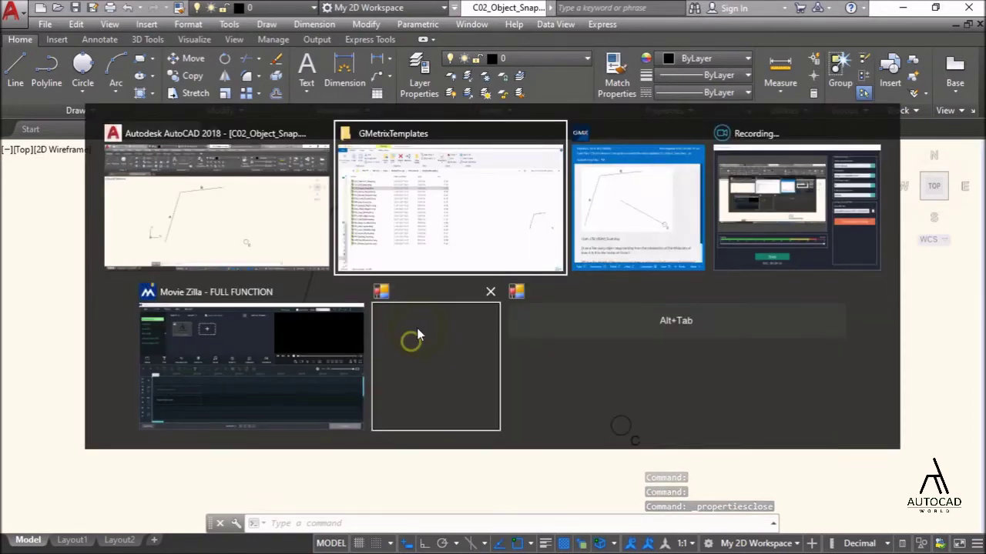
pyautogui.click(417, 327)
pyautogui.scroll(-2, 299, 385)
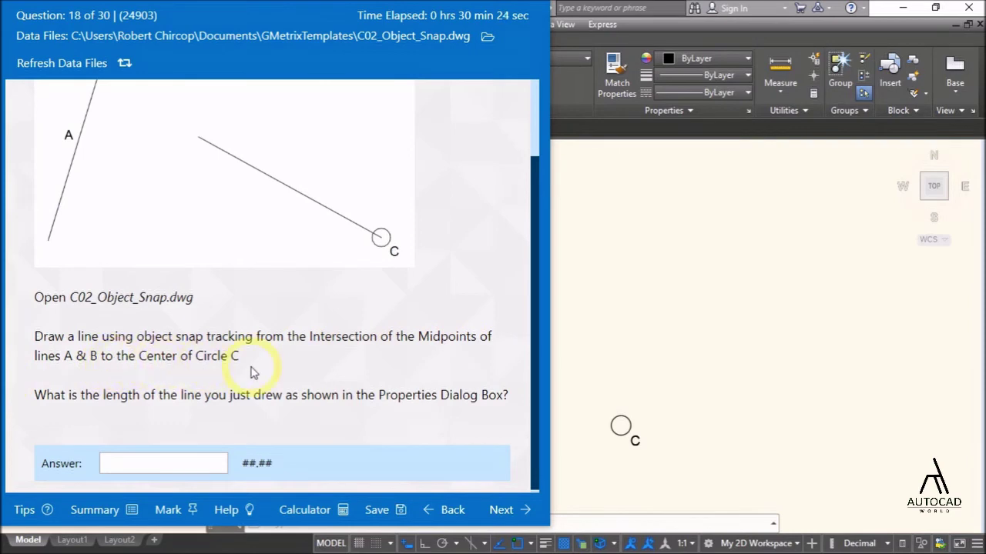
pyautogui.hotkey('alt', 'Tab')
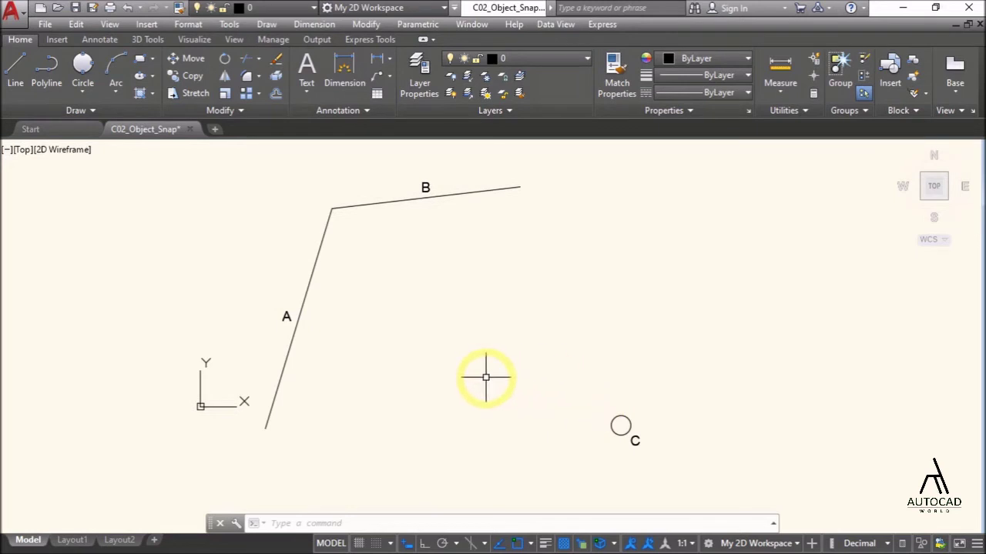
pyautogui.write('L')
pyautogui.press('Return')
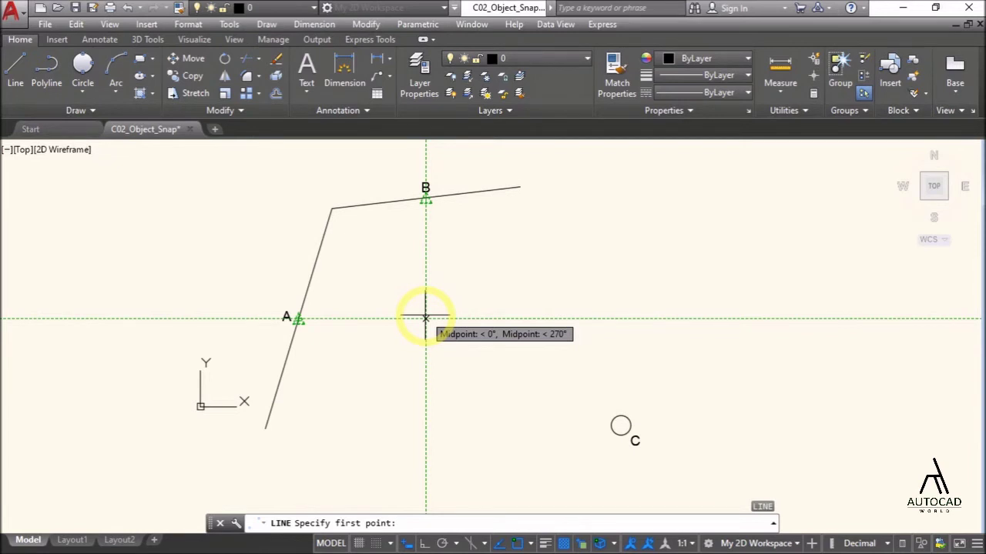
pyautogui.click(425, 318)
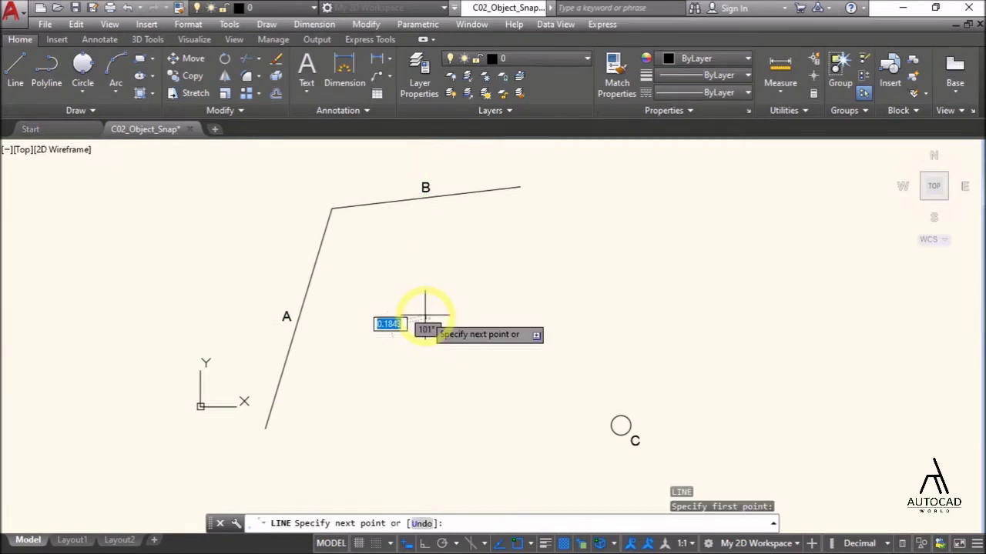
pyautogui.click(620, 426)
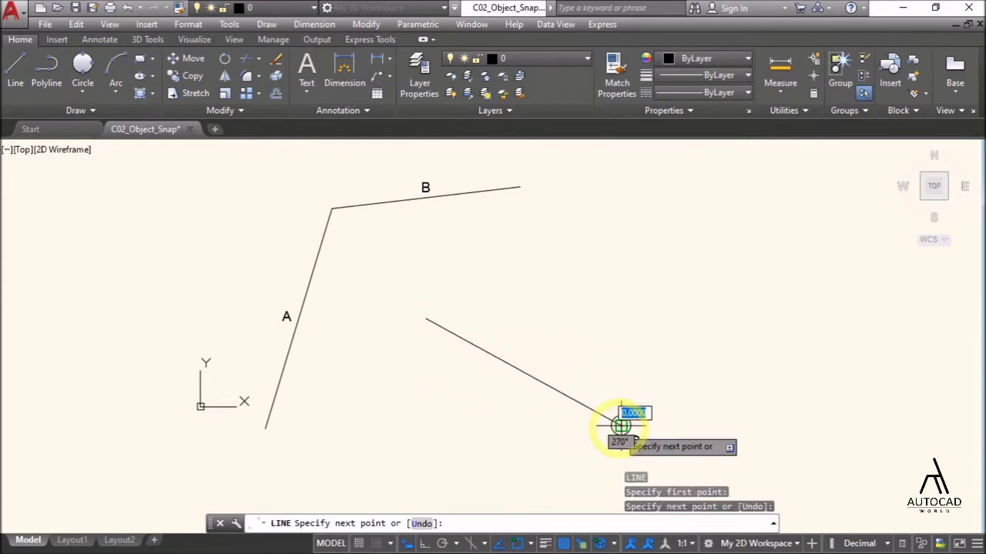
pyautogui.press('Return')
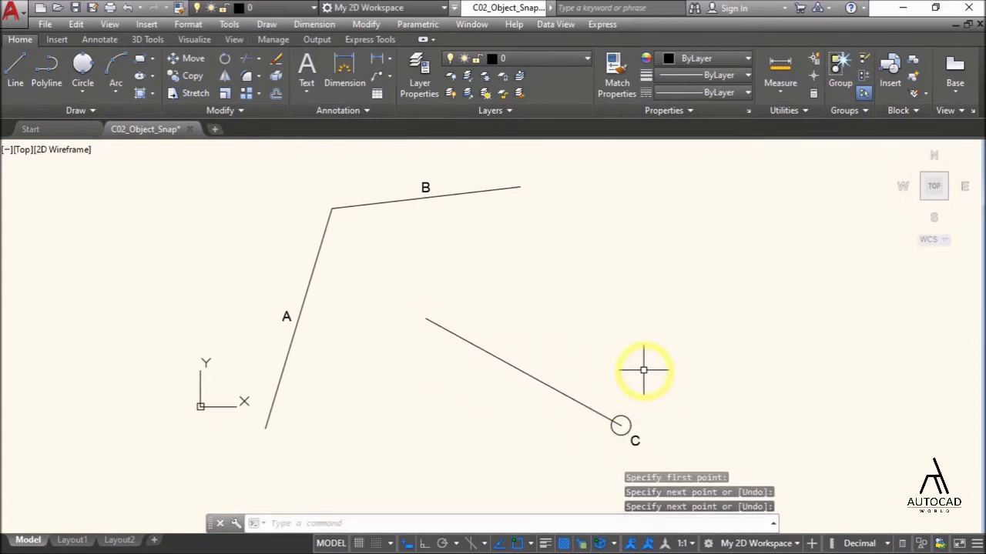
# Step: Look up the length of the new line ending at circle C in its properties
pyautogui.click(578, 400)
pyautogui.rightClick(613, 337)
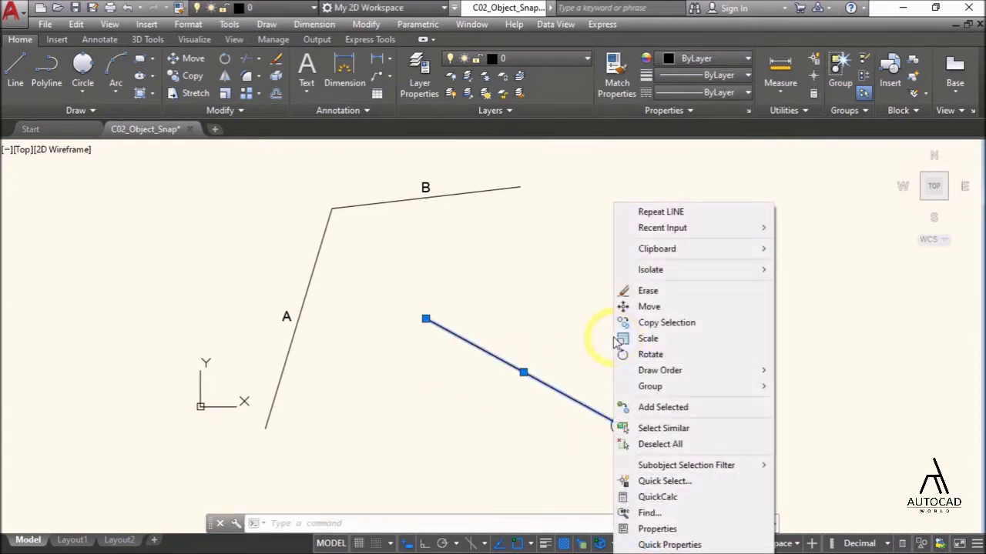
pyautogui.click(656, 529)
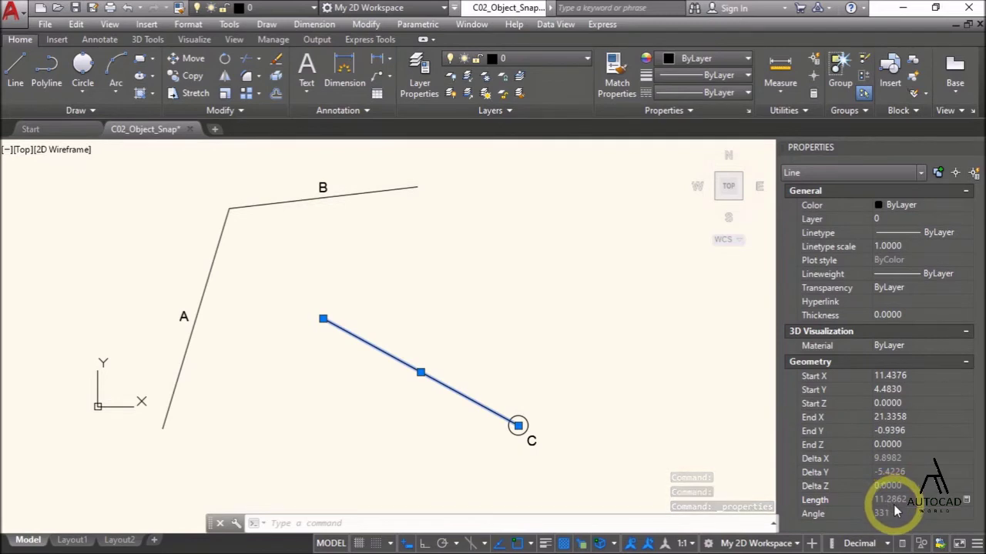
# Step: Answer question 18 in GMetrix with 11.29, submit it and continue to question 19
pyautogui.hotkey('alt', 'Tab')
pyautogui.click(174, 464)
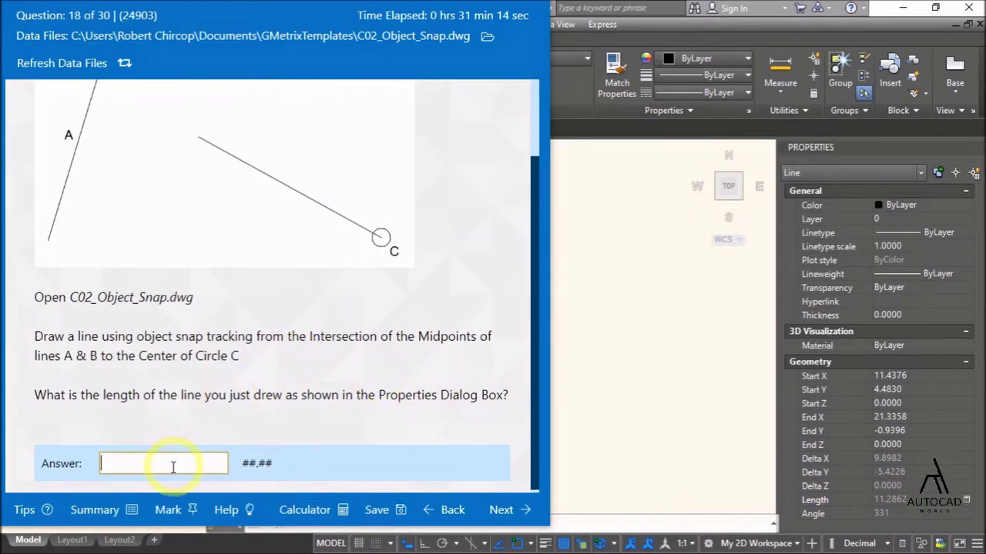
pyautogui.write('11.286')
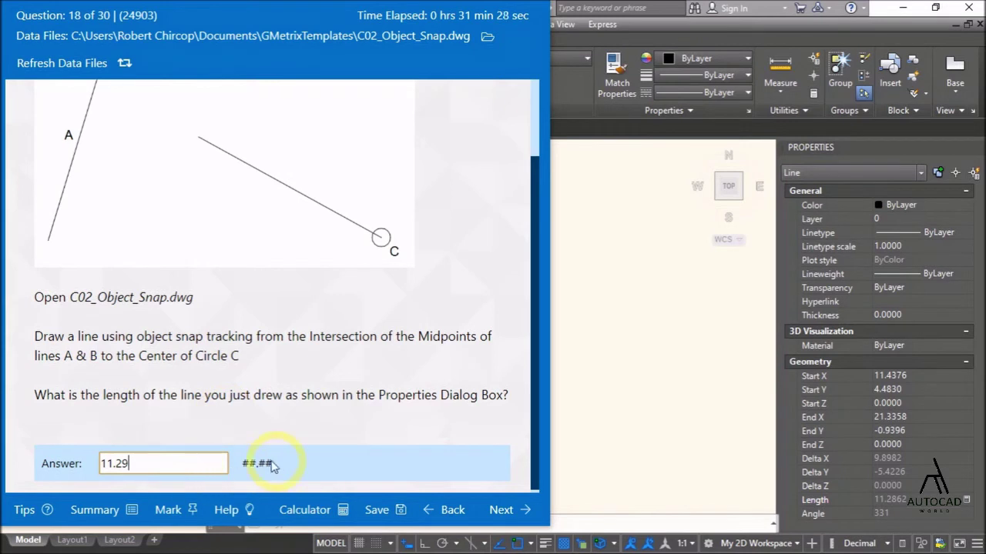
pyautogui.click(501, 511)
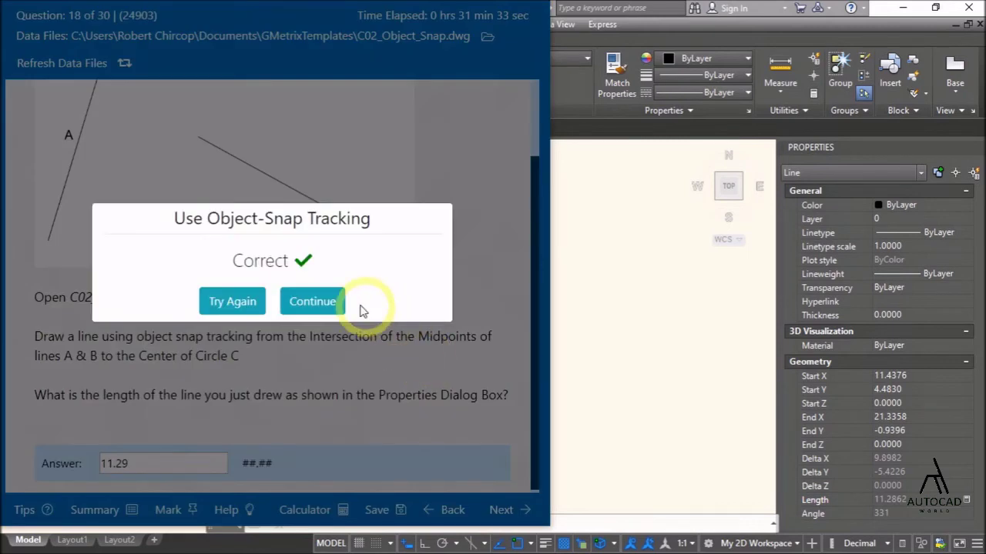
pyautogui.click(309, 301)
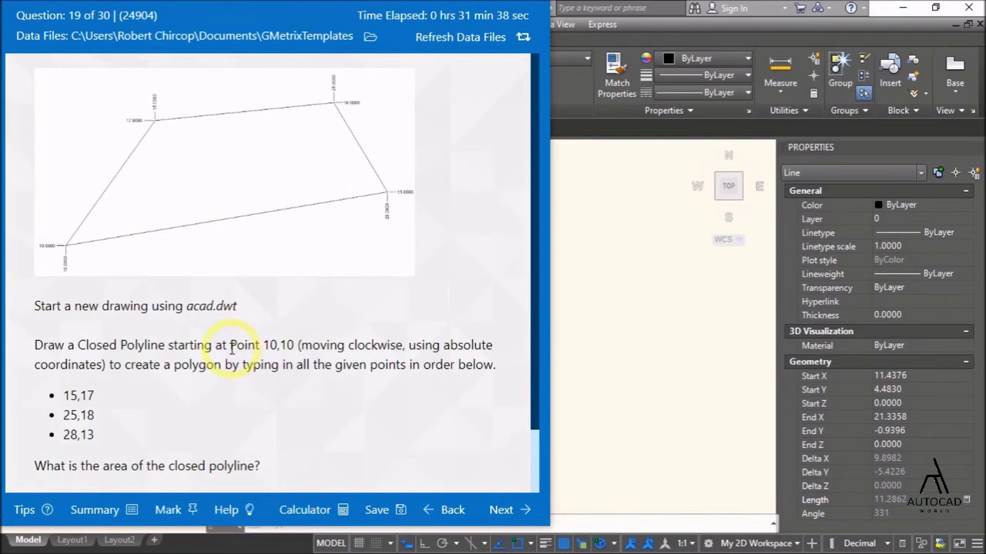
# Step: Switch to AutoCAD and close the C02_Object_Snap drawing
pyautogui.hotkey('alt', 'Tab')
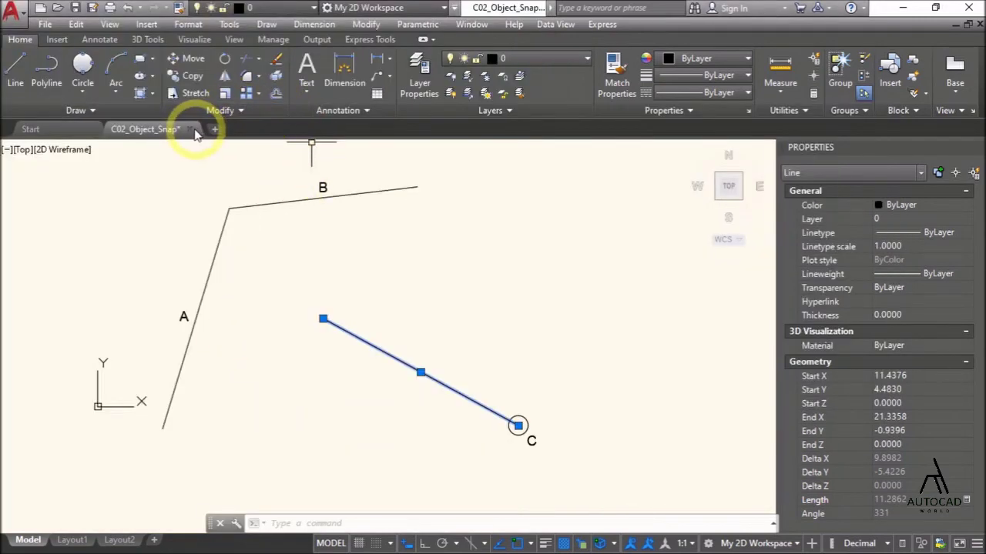
pyautogui.click(192, 130)
pyautogui.click(539, 316)
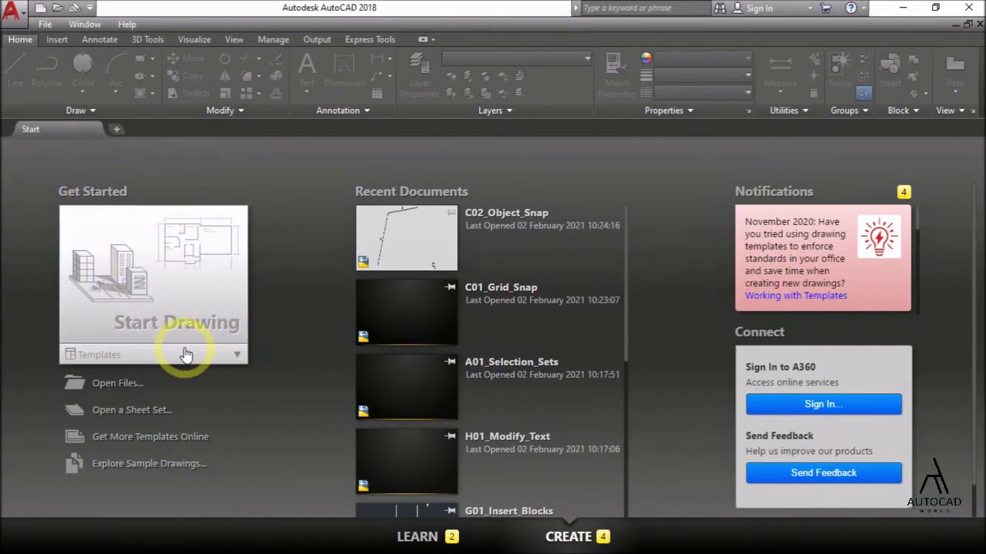
# Step: Start a new drawing from the acad.dwt template, then hide the grid and the Properties palette
pyautogui.click(185, 354)
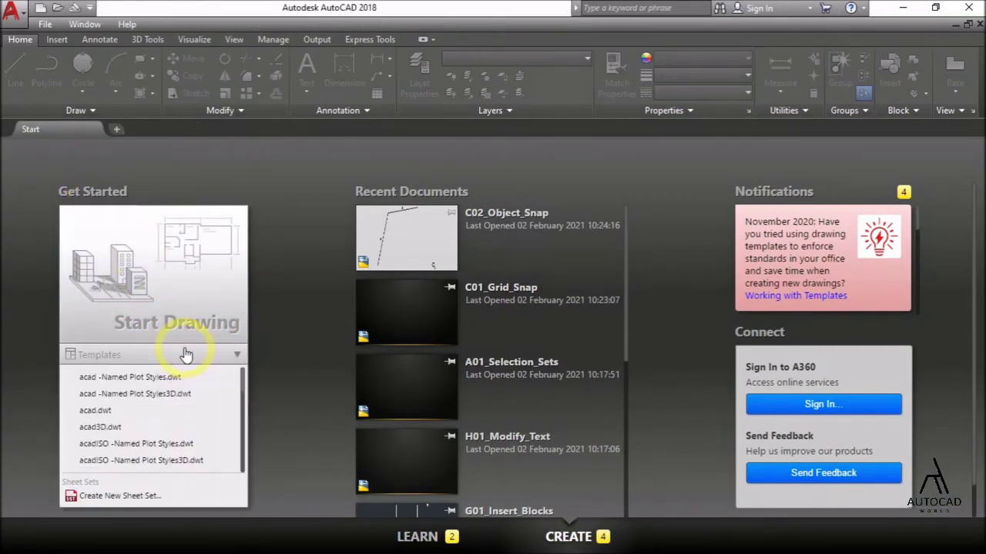
pyautogui.click(97, 412)
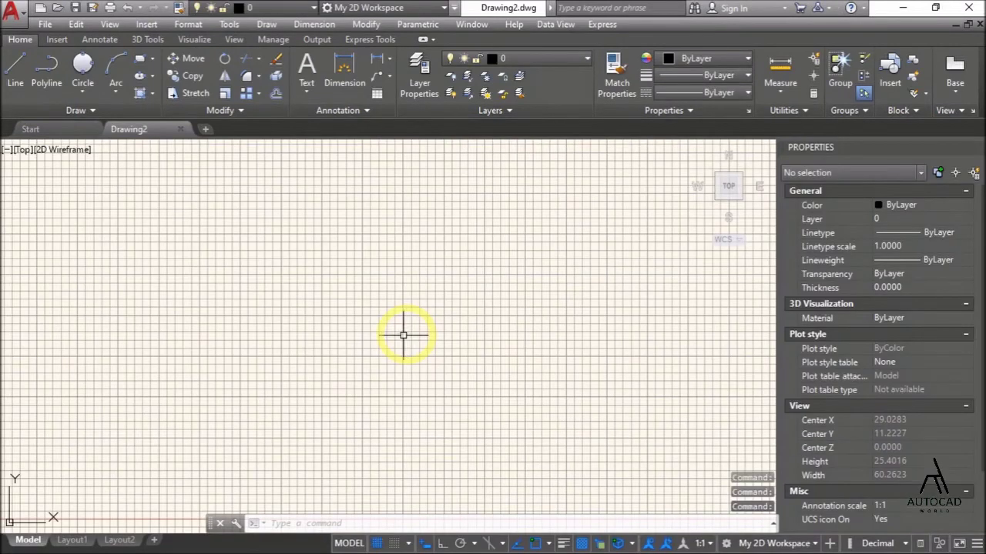
pyautogui.click(376, 544)
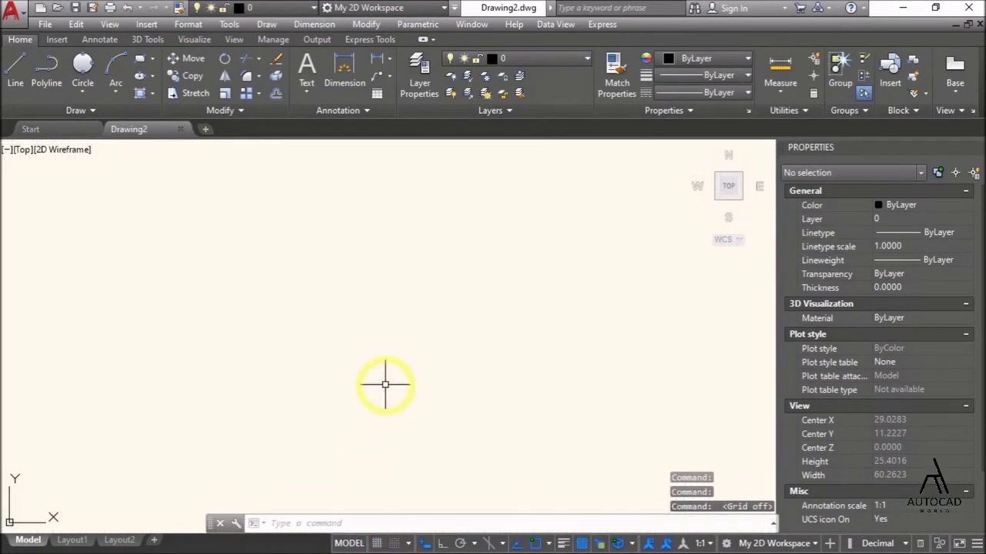
pyautogui.hotkey('ctrl', '1')
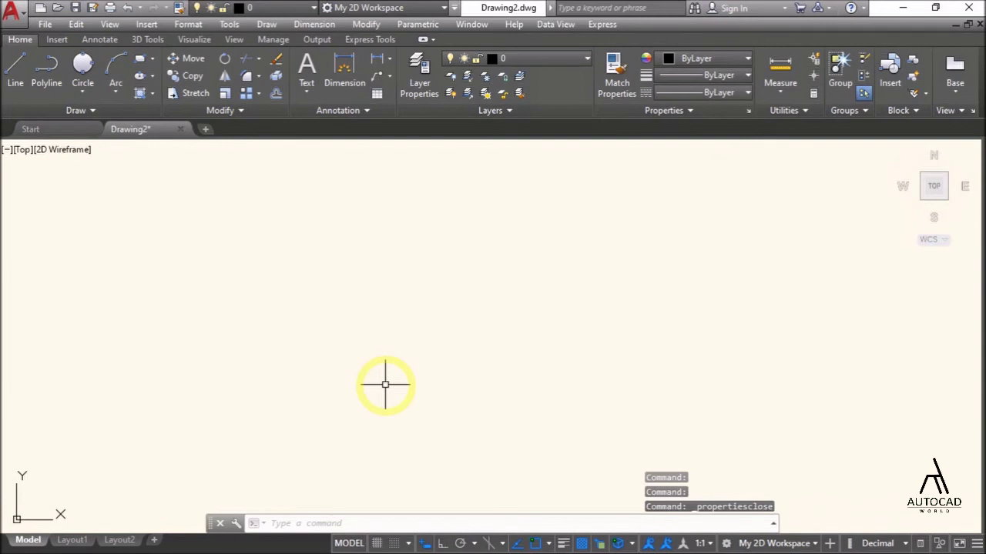
# Step: Read question 19 in GMetrix, then start a polyline in AutoCAD at point 10,10
pyautogui.hotkey('alt', 'Tab')
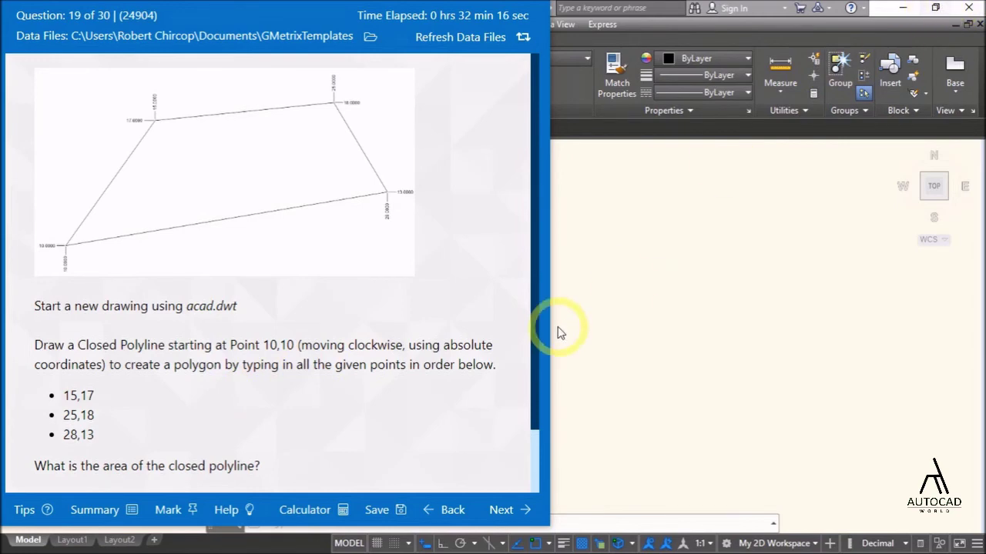
pyautogui.hotkey('alt', 'Tab')
pyautogui.press('Return')
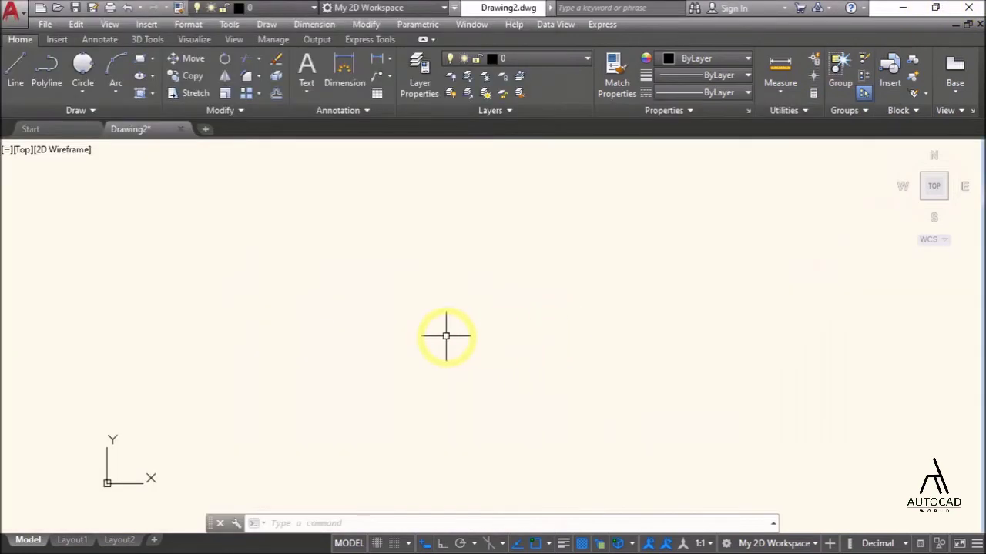
pyautogui.press('Return')
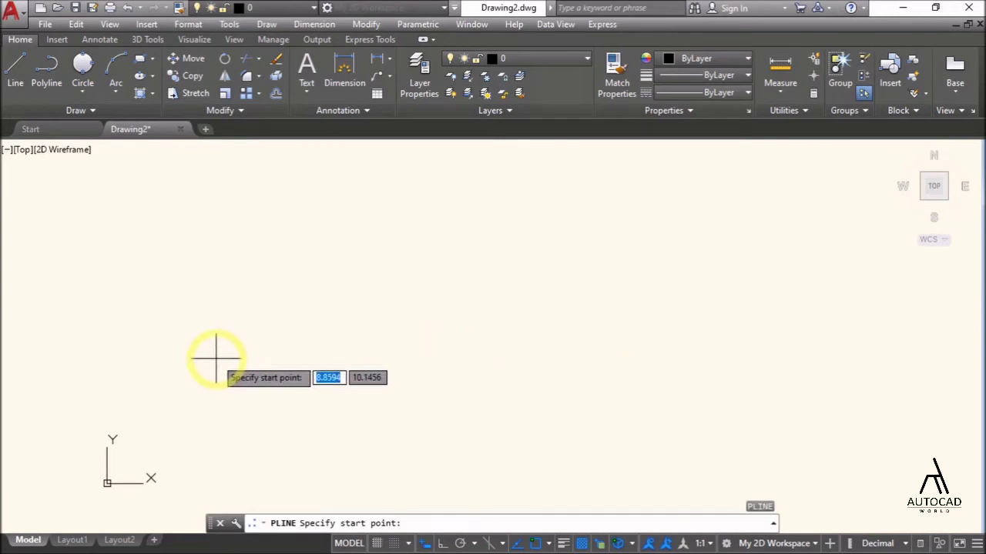
pyautogui.write('10')
pyautogui.press('Tab')
pyautogui.write('1')
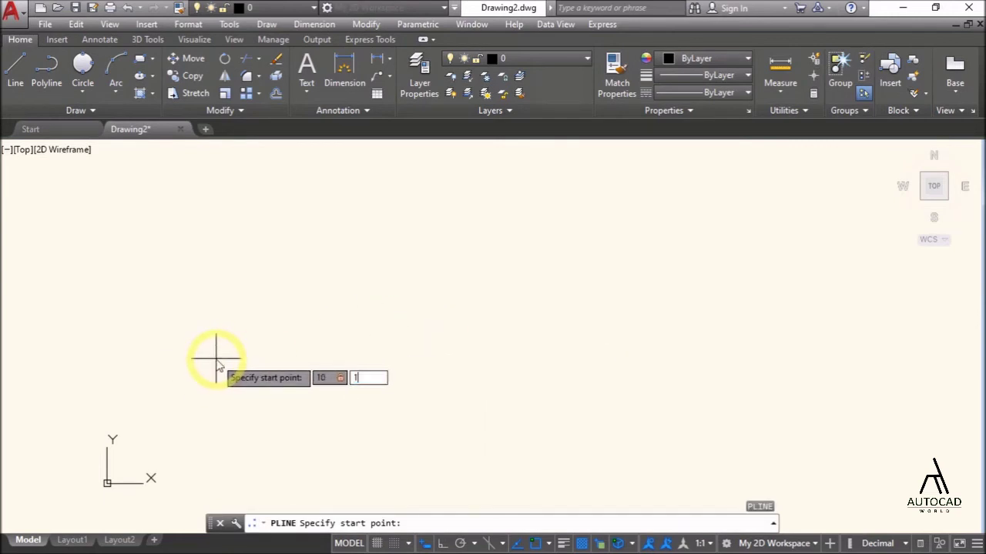
pyautogui.write('0')
pyautogui.press('Return')
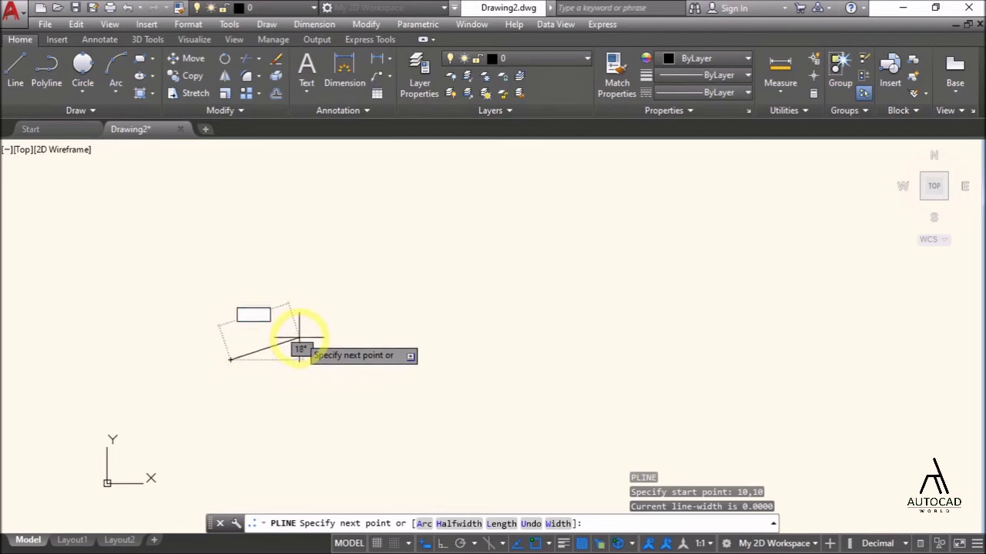
# Step: Check the listed points in GMetrix and continue the polyline to absolute coordinates 15,17
pyautogui.hotkey('alt', 'Tab')
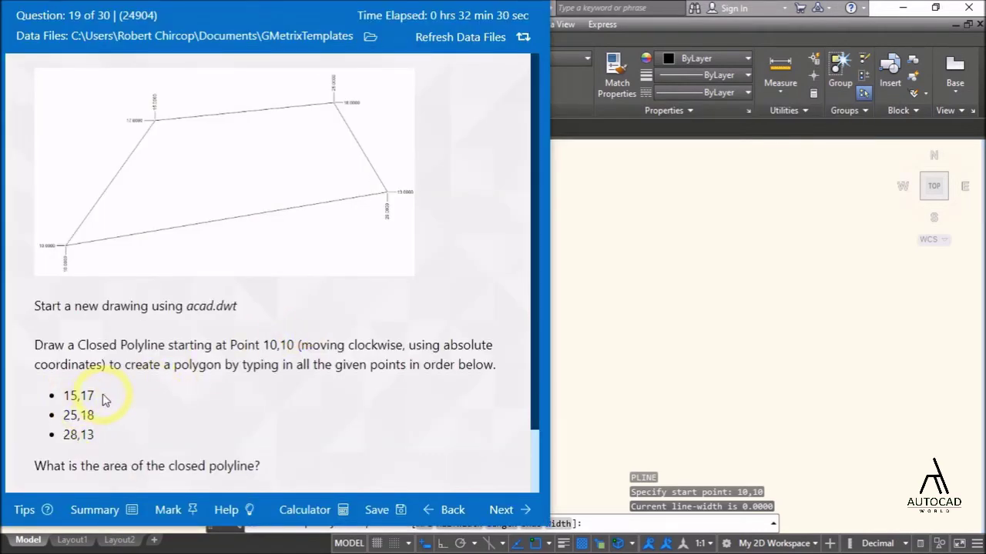
pyautogui.hotkey('alt', 'Tab')
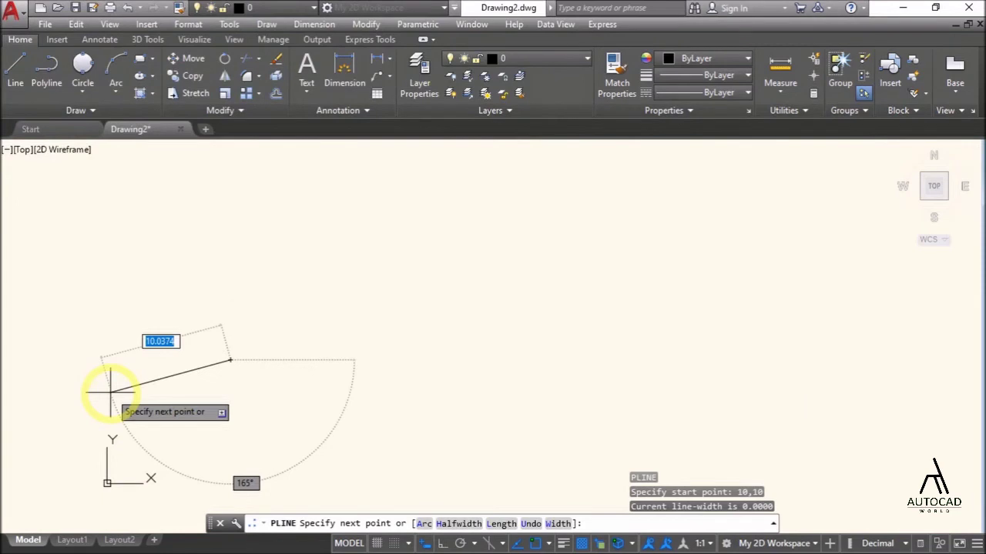
pyautogui.write('#')
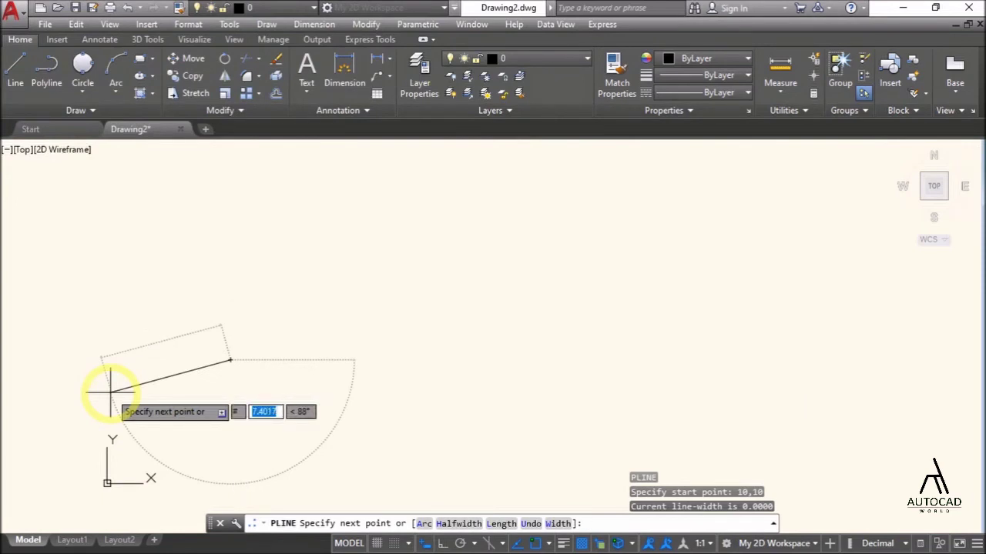
pyautogui.write('15')
pyautogui.press('Tab')
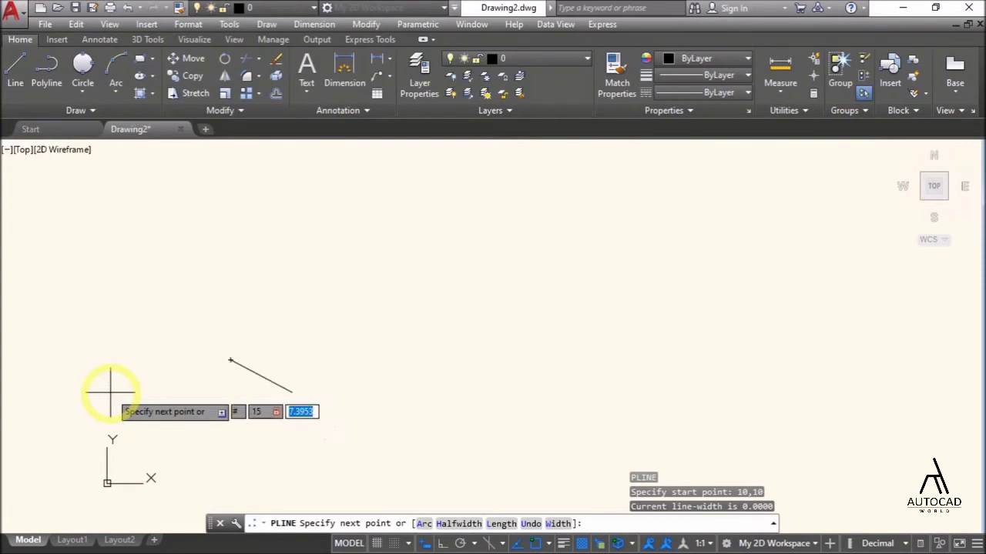
pyautogui.write('17')
pyautogui.press('Return')
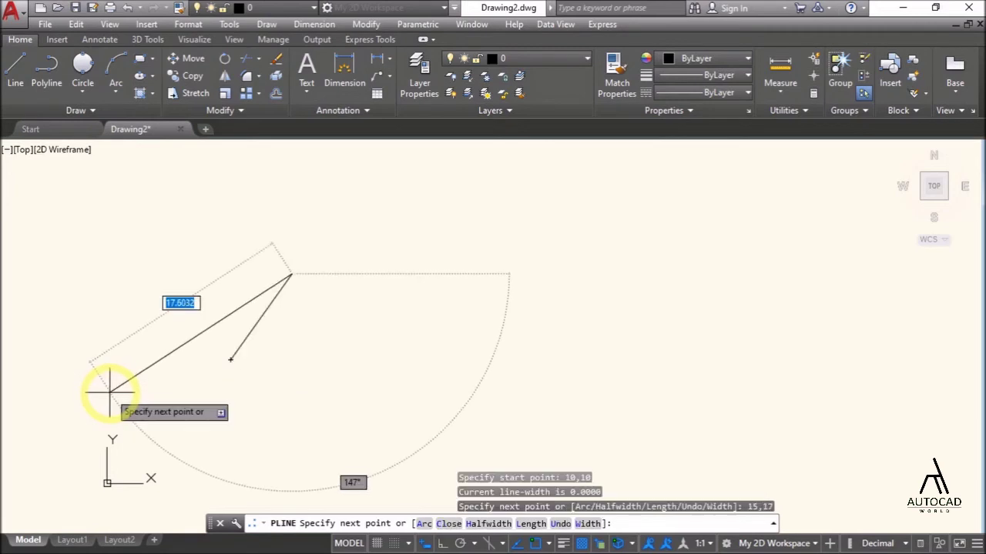
# Step: Look up the second listed point in GMetrix and extend the polyline to absolute coordinates 25,18
pyautogui.hotkey('alt', 'Tab')
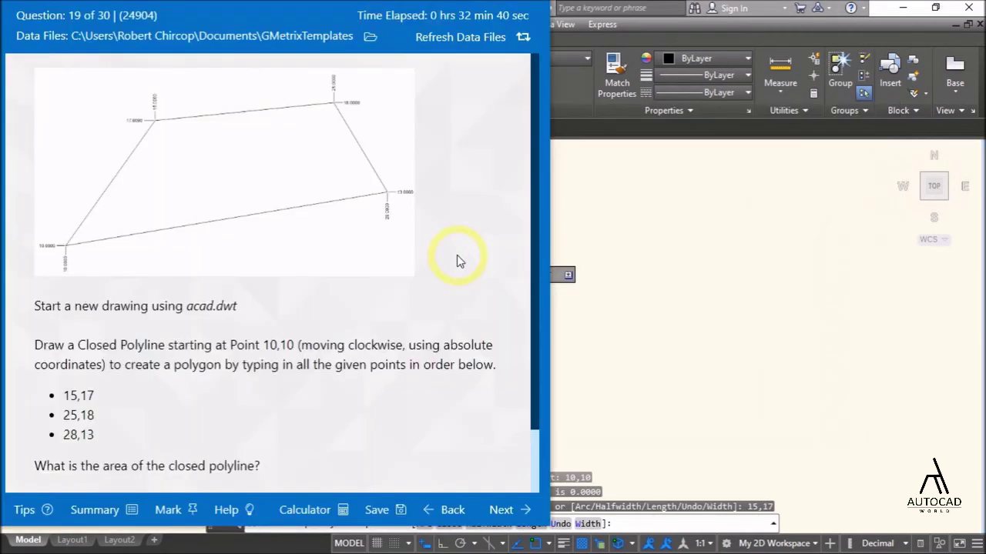
pyautogui.hotkey('alt', 'Tab')
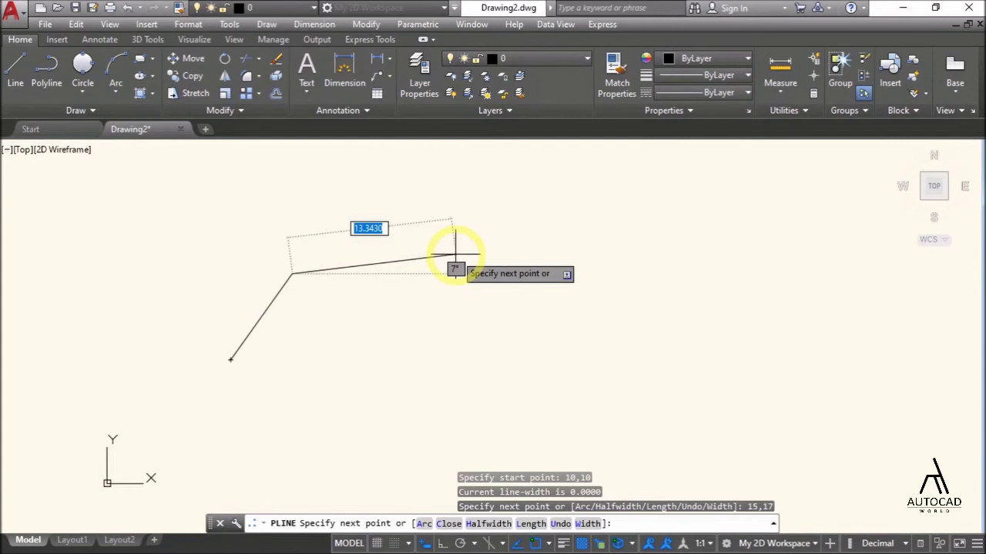
pyautogui.write('#')
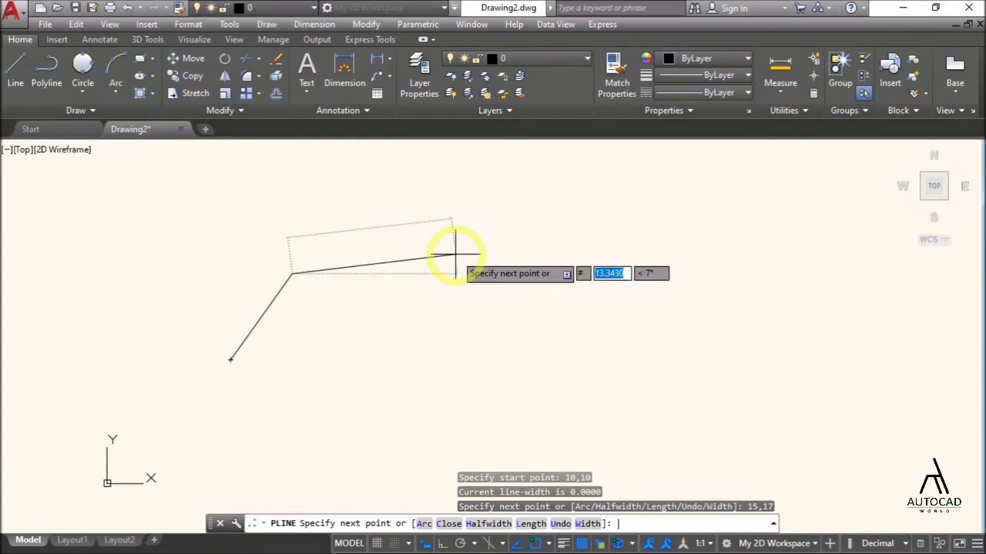
pyautogui.write('25')
pyautogui.press('Tab')
pyautogui.write('1')
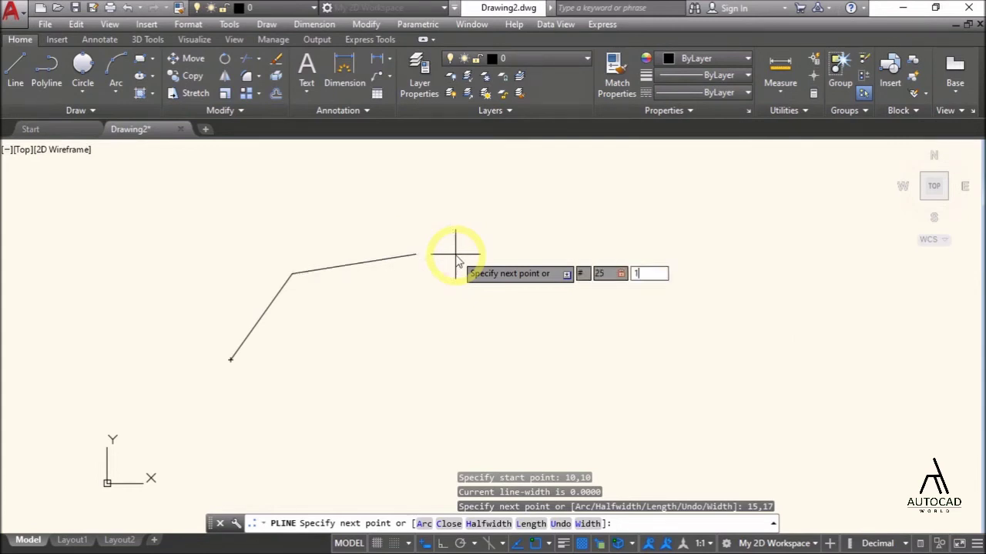
pyautogui.write('8')
pyautogui.press('Return')
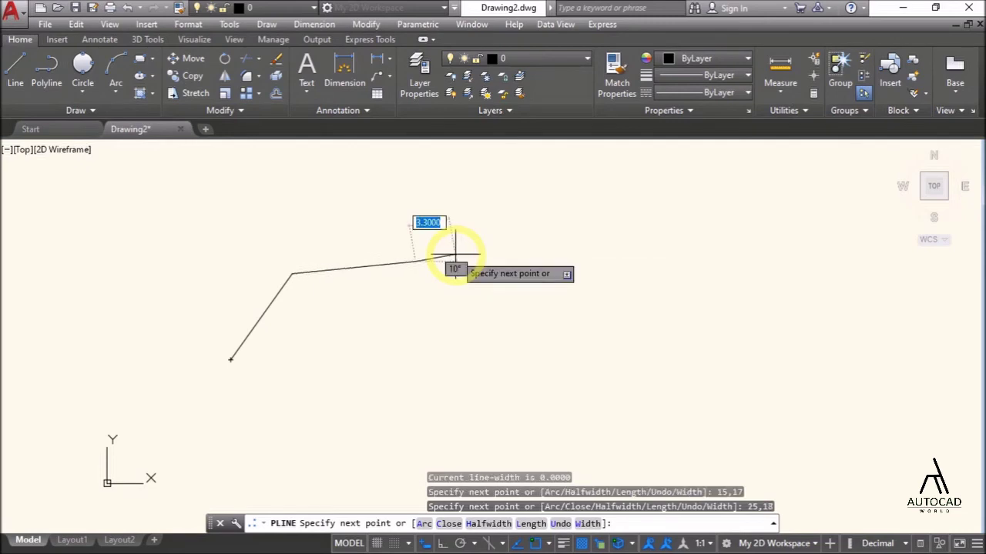
# Step: Look up the last listed point in GMetrix, extend the polyline to absolute coordinates 28,13 and close it
pyautogui.hotkey('alt', 'Tab')
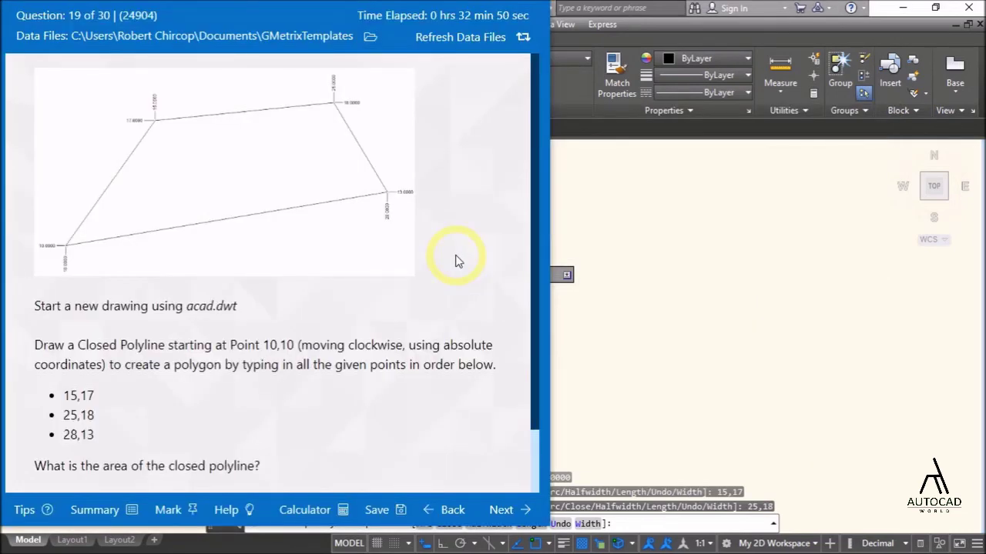
pyautogui.hotkey('alt', 'Tab')
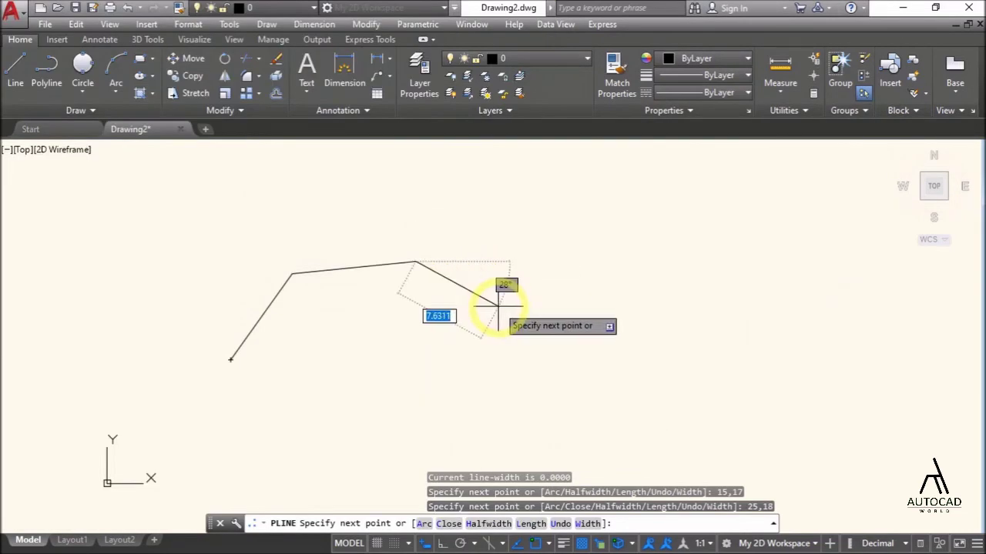
pyautogui.write('#28')
pyautogui.press('Tab')
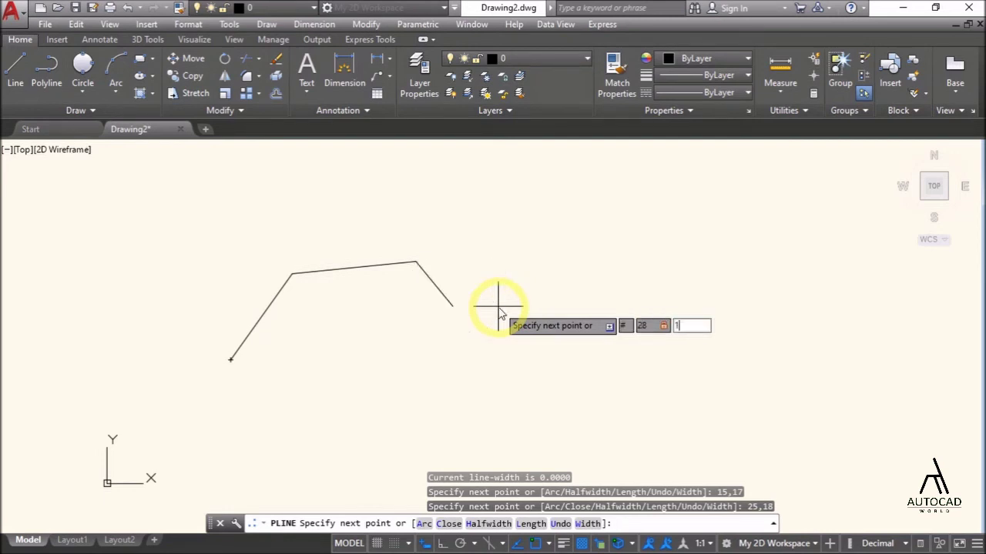
pyautogui.press('Return')
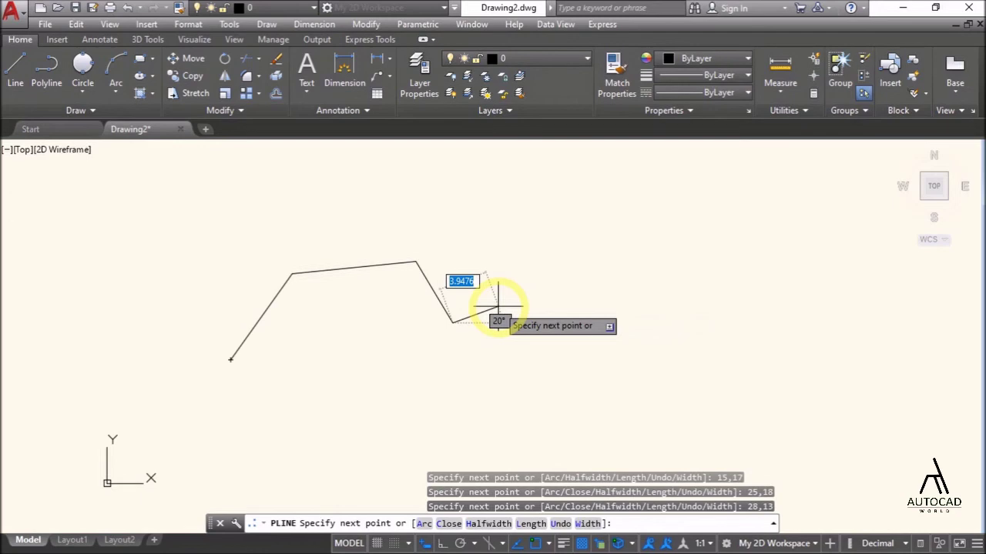
pyautogui.write('c')
pyautogui.press('Return')
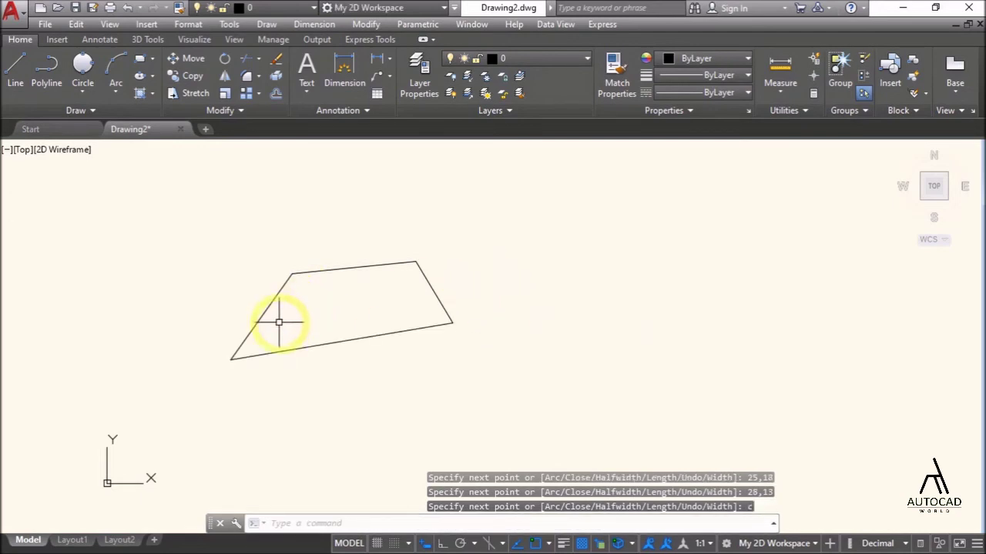
# Step: Check what question 19 asks for in GMetrix, then list the closed polyline's data in AutoCAD to find its area
pyautogui.scroll(2, 279, 321)
pyautogui.hotkey('alt', 'Tab')
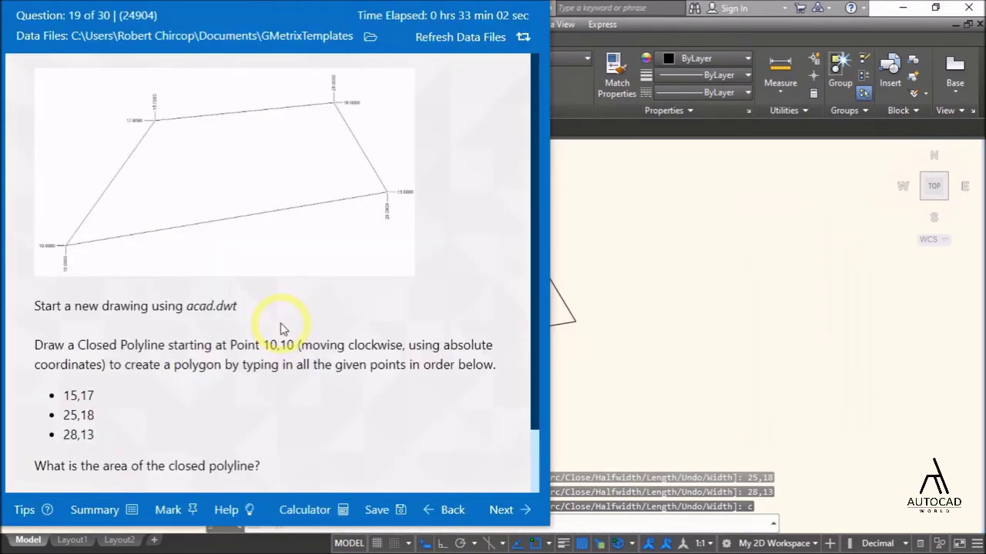
pyautogui.scroll(-3, 271, 363)
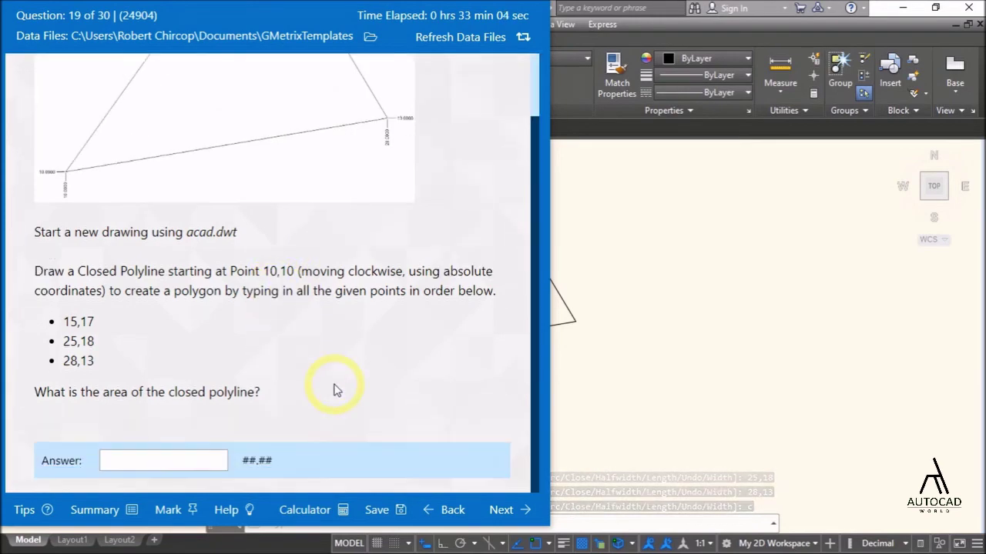
pyautogui.hotkey('alt', 'Tab')
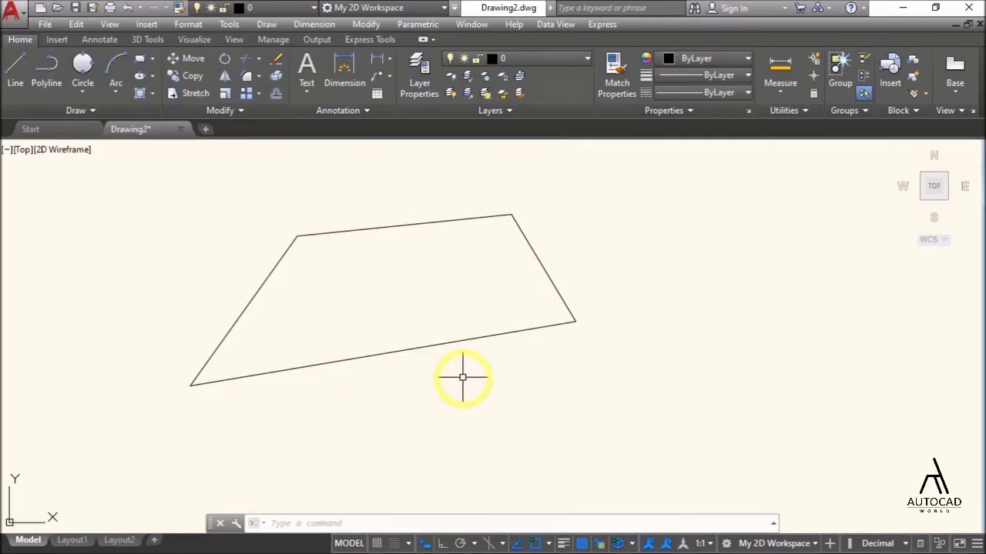
pyautogui.press('Return')
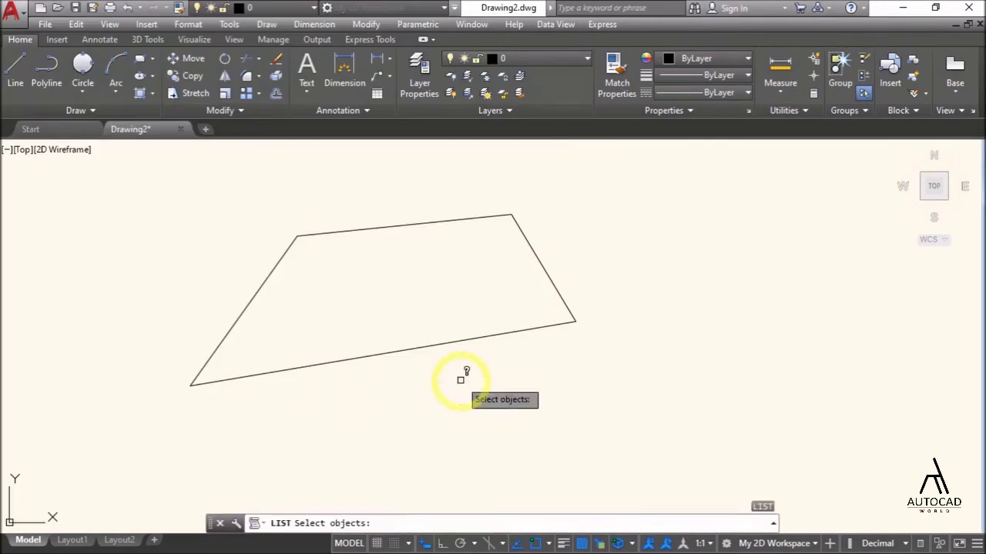
pyautogui.click(455, 342)
pyautogui.press('Return')
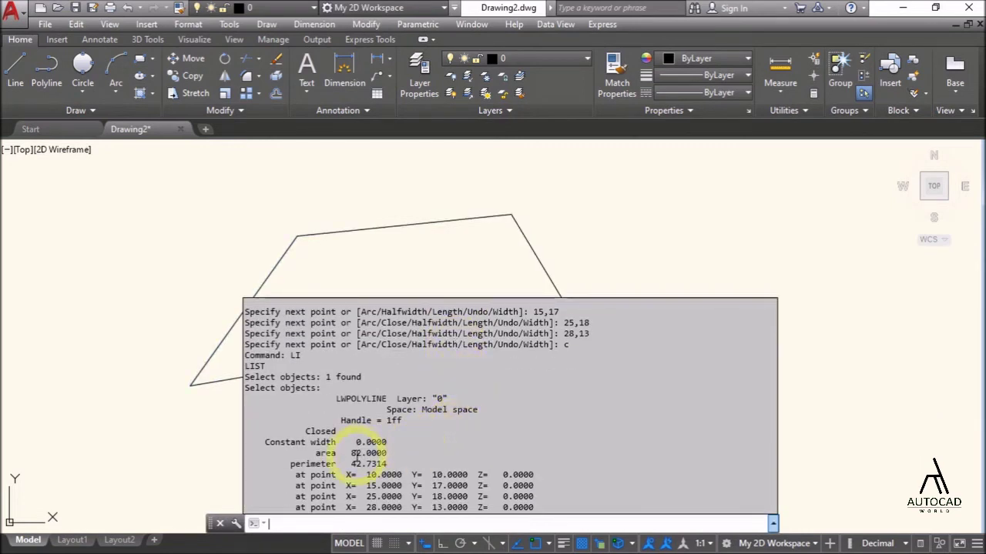
# Step: Copy the polyline's listed area and enter it as 82.00 in the question 19 answer in GMetrix
pyautogui.moveTo(352, 453); pyautogui.dragTo(402, 451)
pyautogui.hotkey('ctrl', 'c')
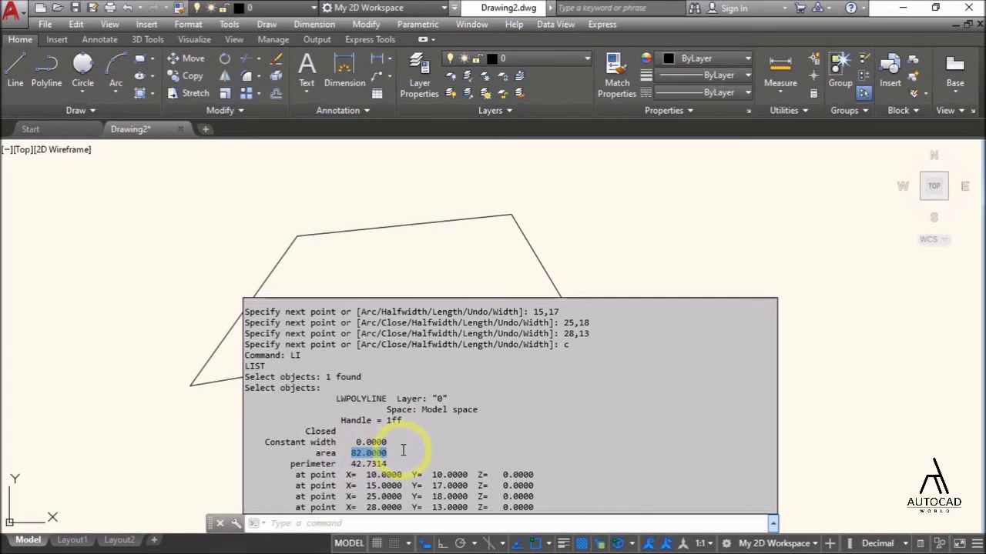
pyautogui.press('F2')
pyautogui.hotkey('alt', 'Tab')
pyautogui.click(165, 460)
pyautogui.hotkey('ctrl', 'v')
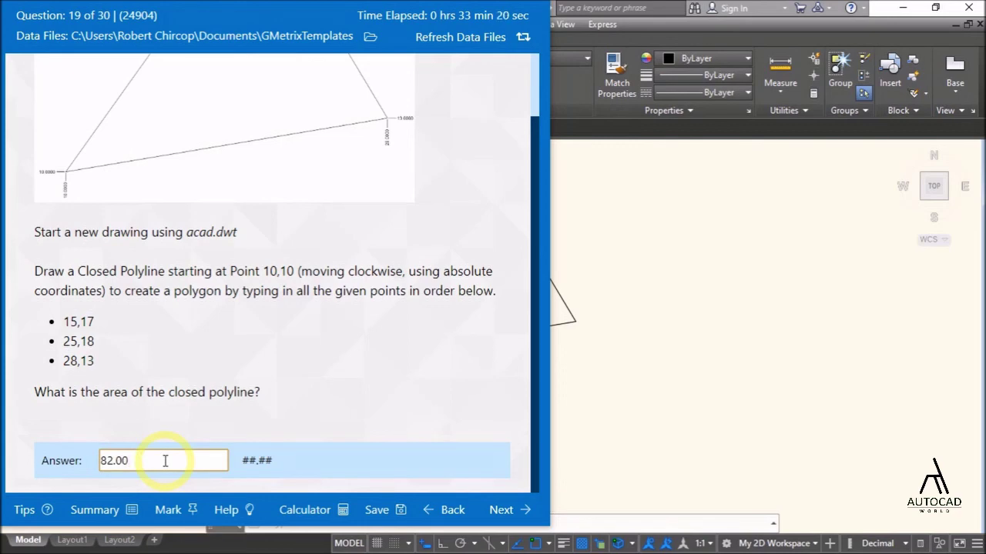
# Step: Switch to AutoCAD and measure the closed polyline's area with the AREA command by picking its four corners in clockwise order
pyautogui.hotkey('alt', 'Tab')
pyautogui.write('area')
pyautogui.press('Return')
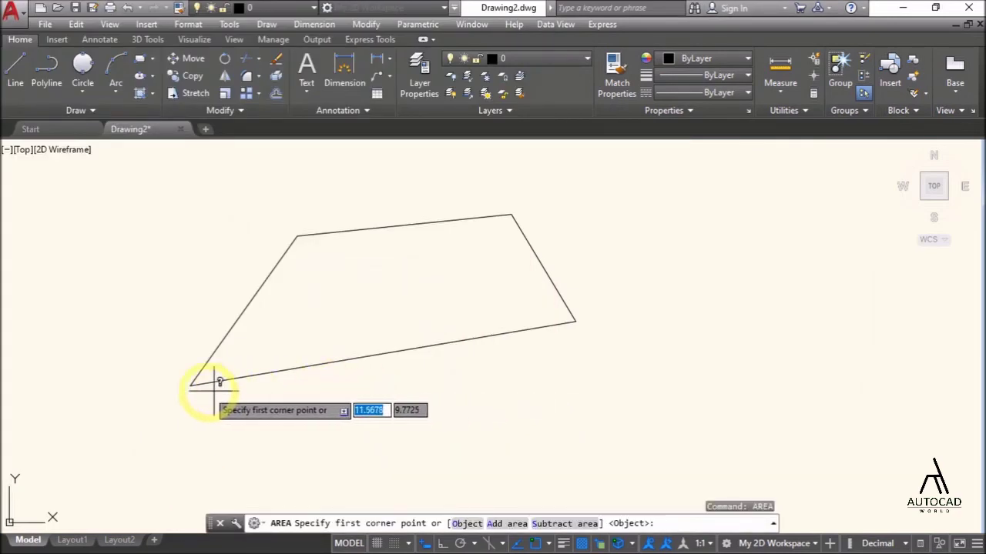
pyautogui.click(191, 385)
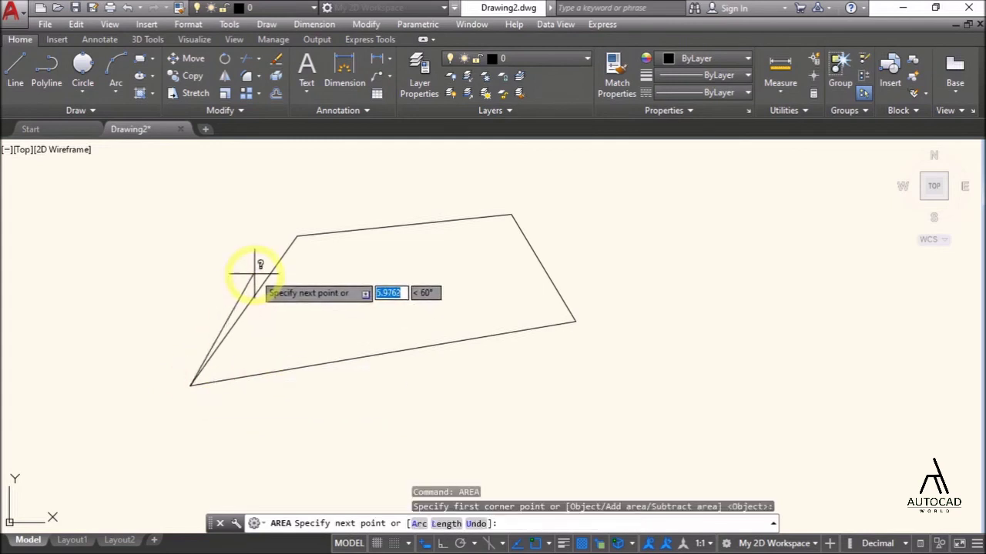
pyautogui.click(298, 235)
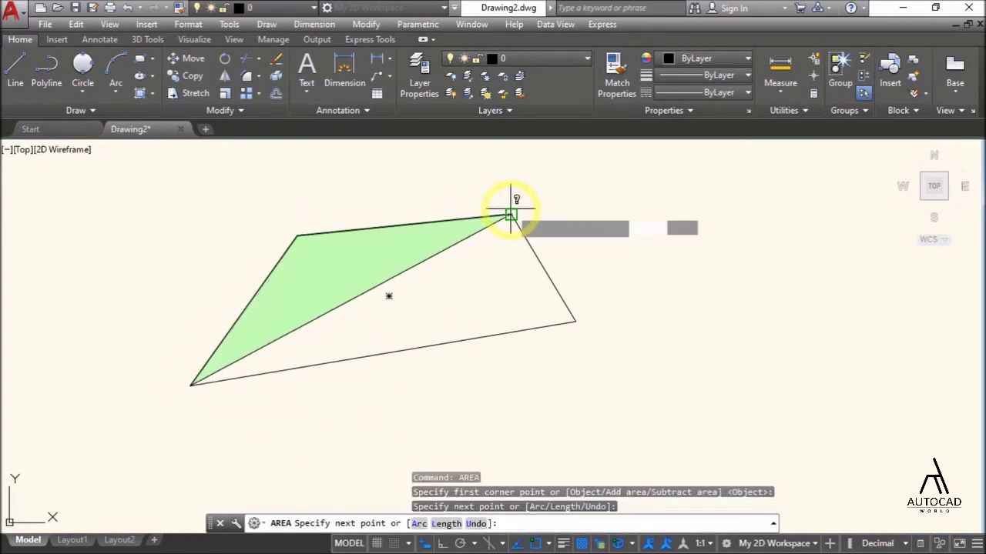
pyautogui.click(511, 215)
pyautogui.click(575, 321)
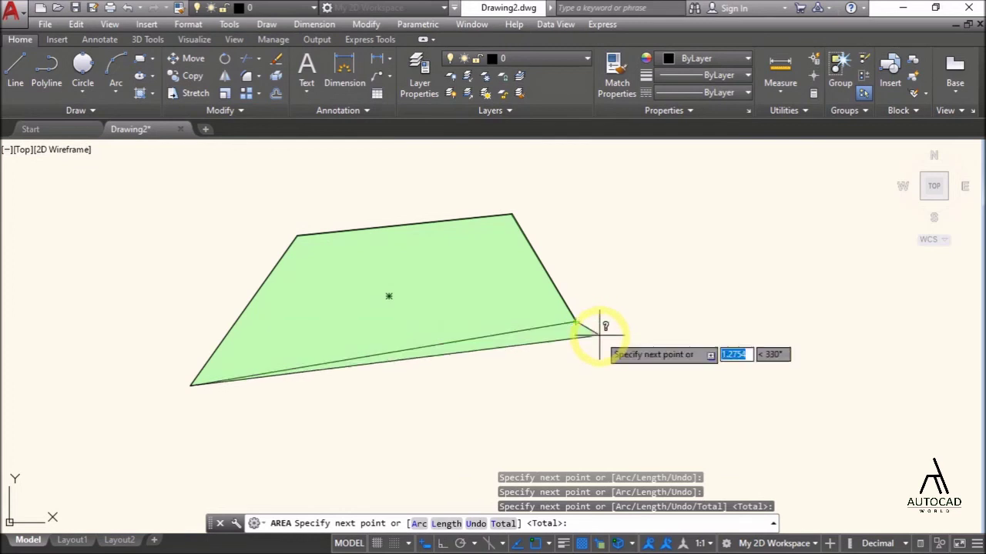
pyautogui.press('Return')
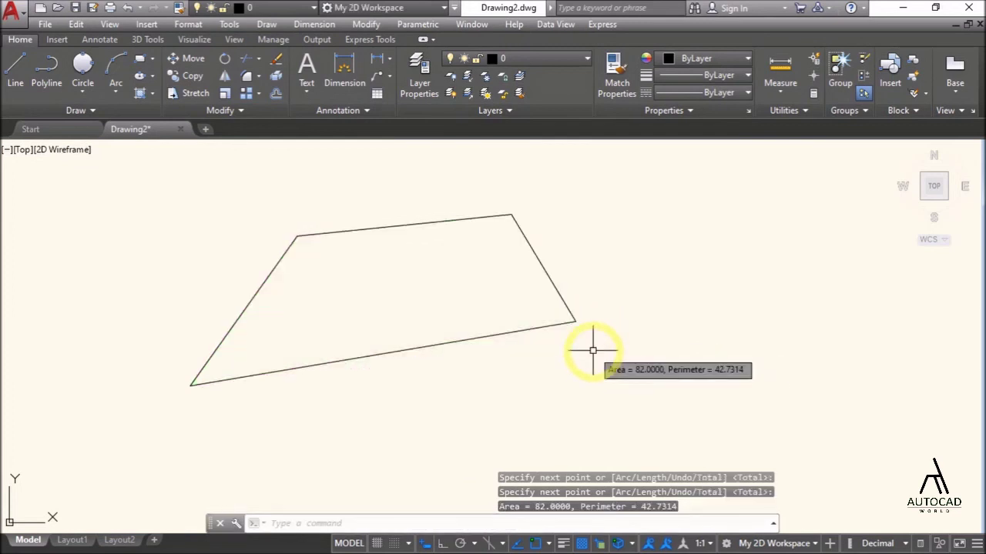
pyautogui.click(535, 366)
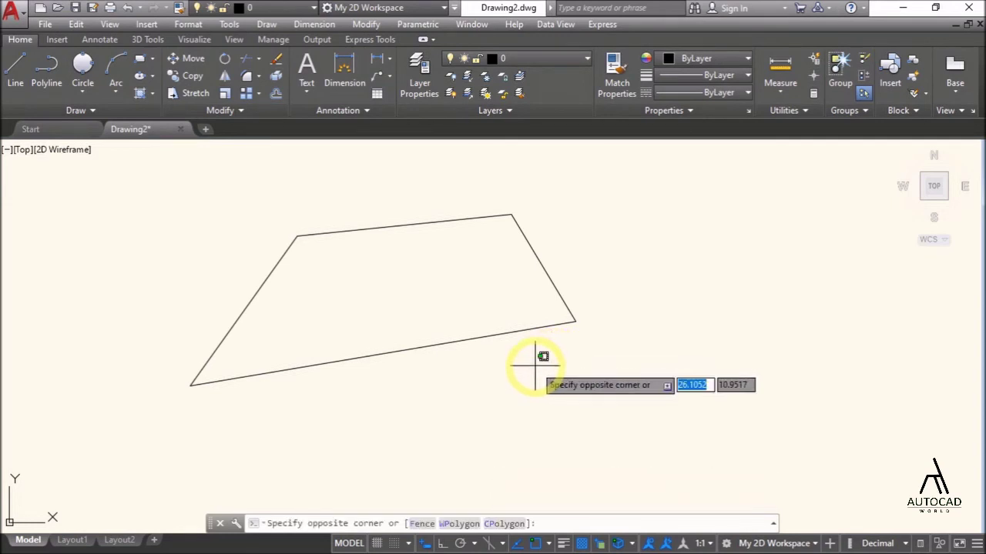
pyautogui.press('Escape')
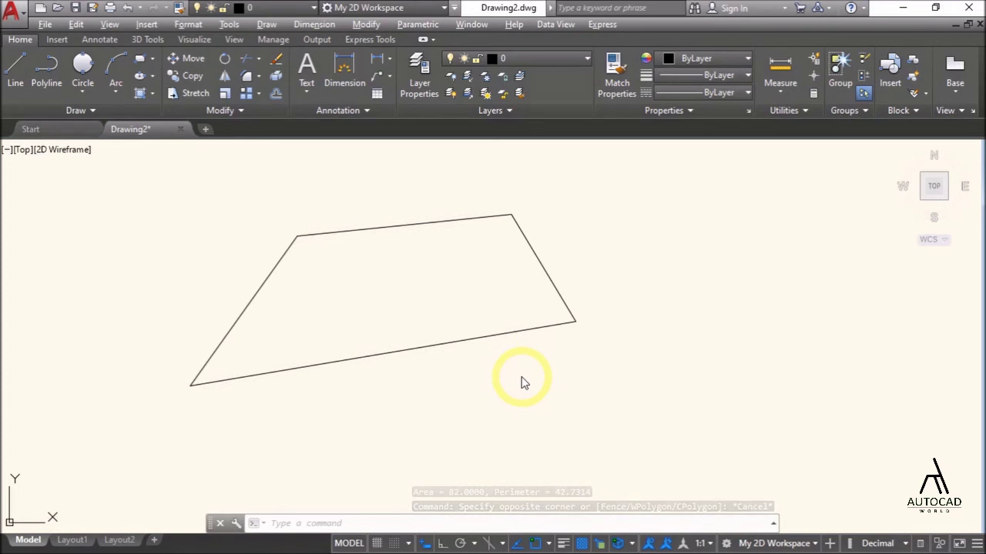
# Step: Check the measured area in AutoCAD's command history, then return to question 19 in GMetrix to compare it with the entered answer
pyautogui.click(512, 392)
pyautogui.press('Escape')
pyautogui.press('F2')
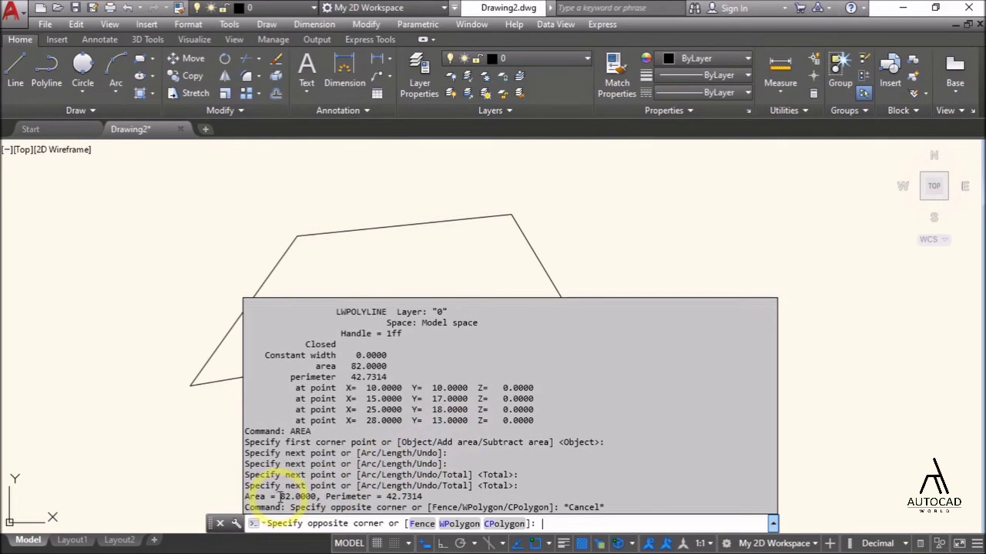
pyautogui.moveTo(280, 497); pyautogui.dragTo(316, 498)
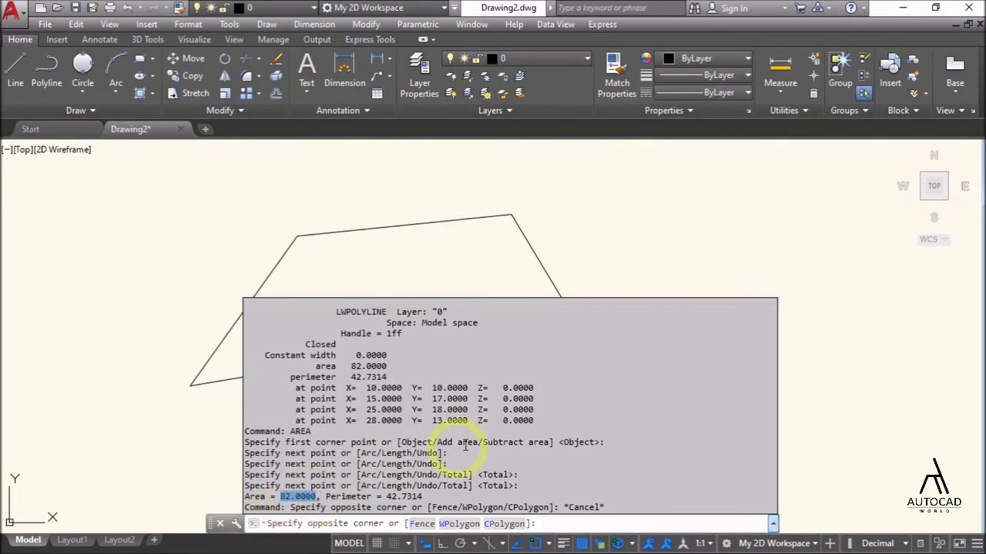
pyautogui.press('F2')
pyautogui.hotkey('alt', 'Tab')
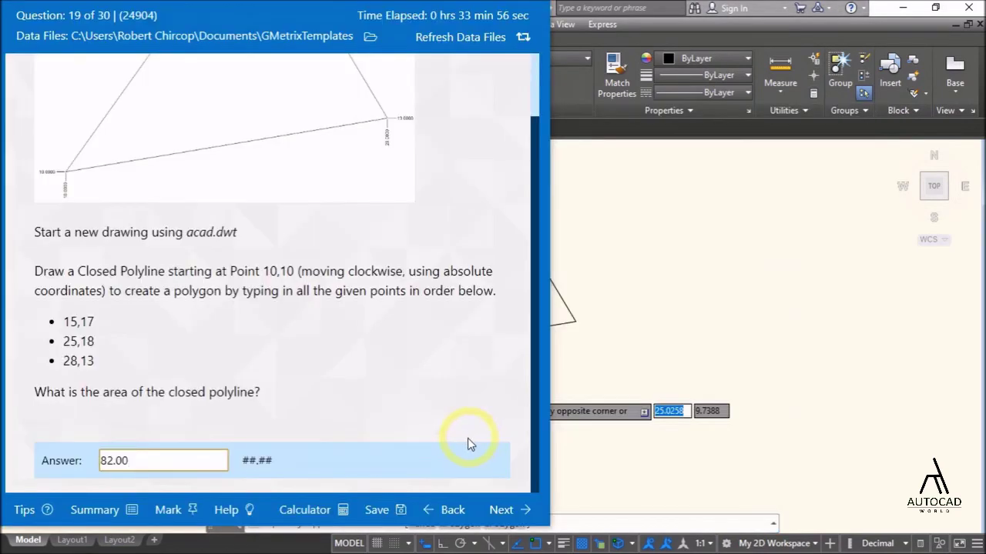